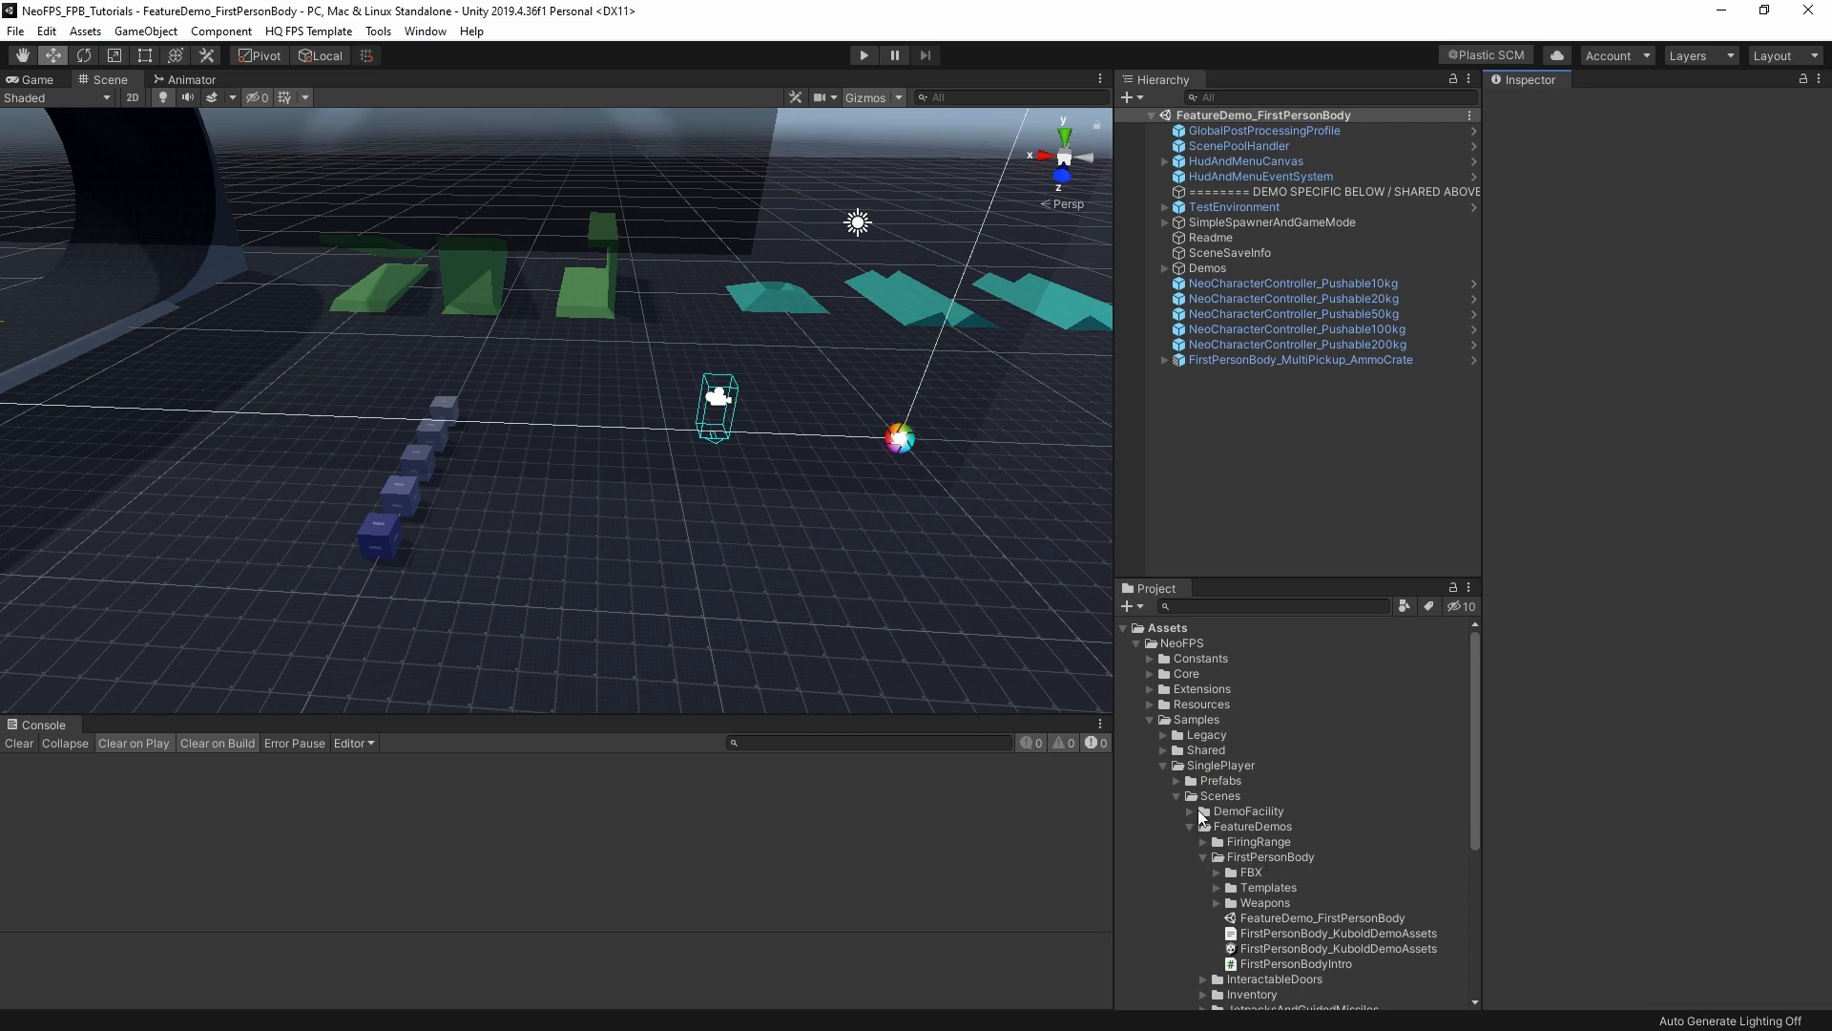
Play-test the FeatureDemo_FirstPersonBody scene, dismissing the third-party assets notice and trying the character, and stop play mode.
click(863, 55)
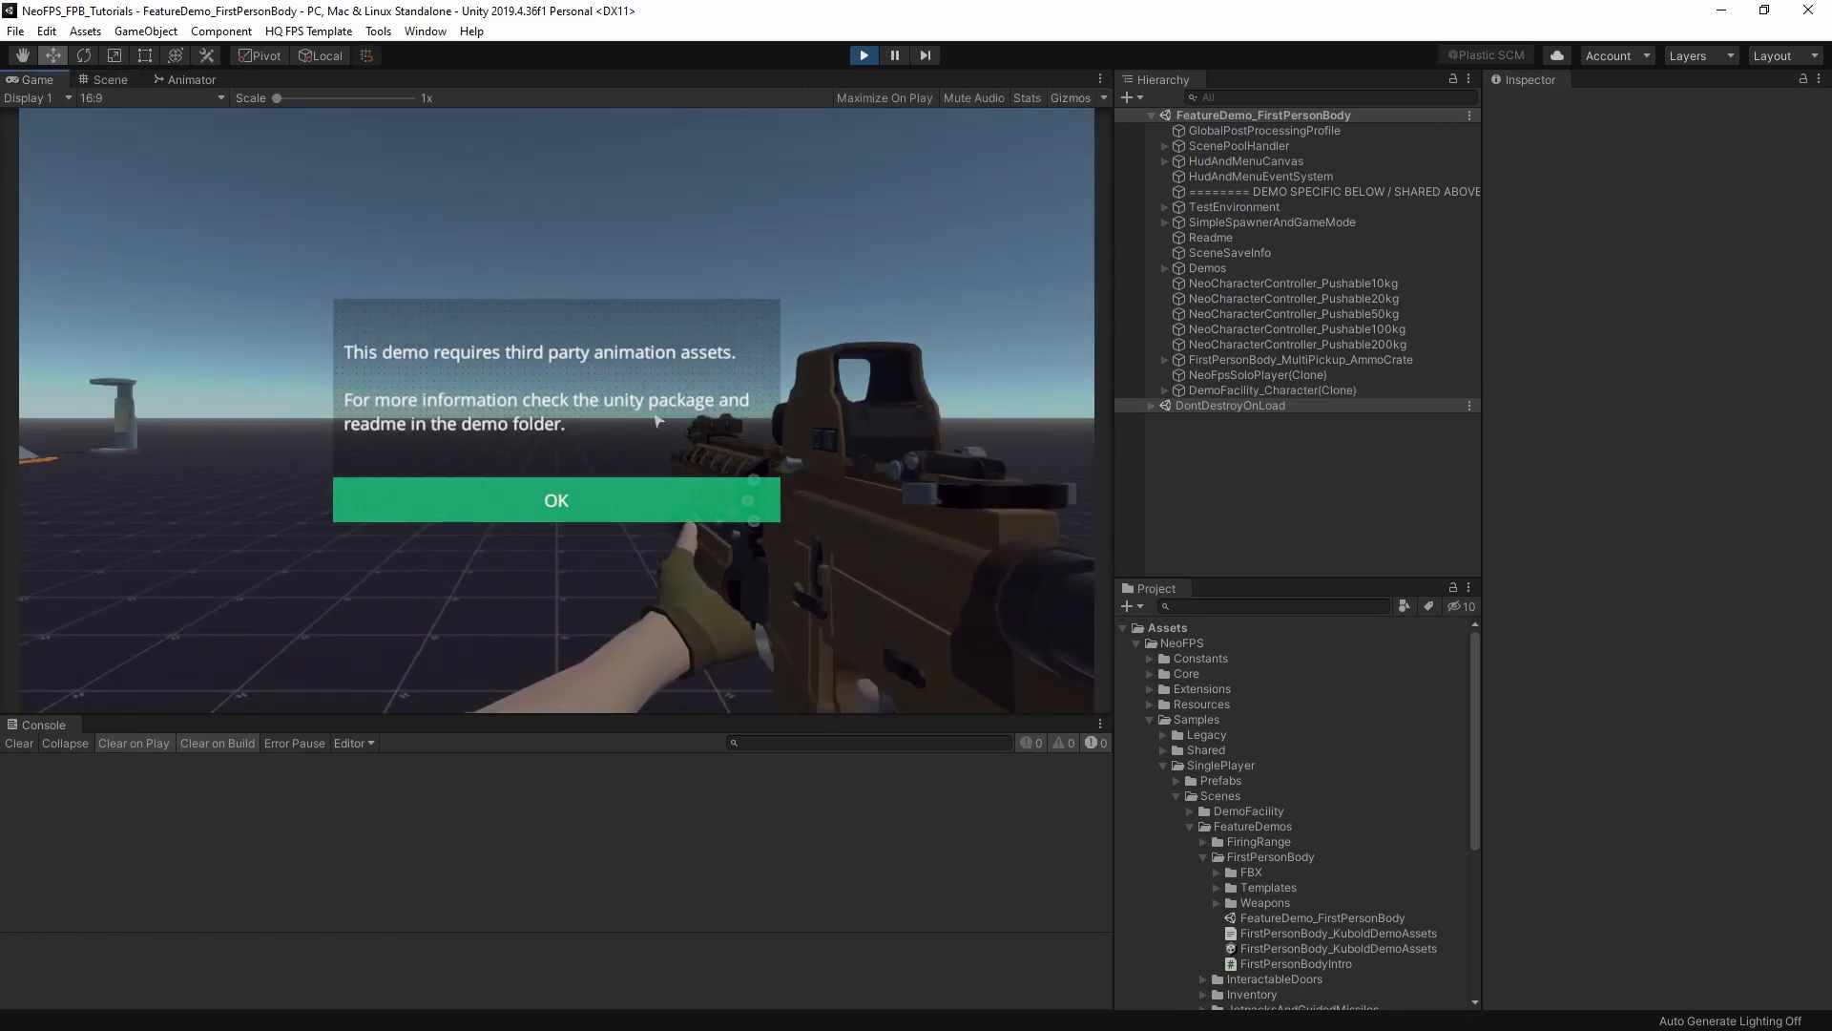
click(564, 511)
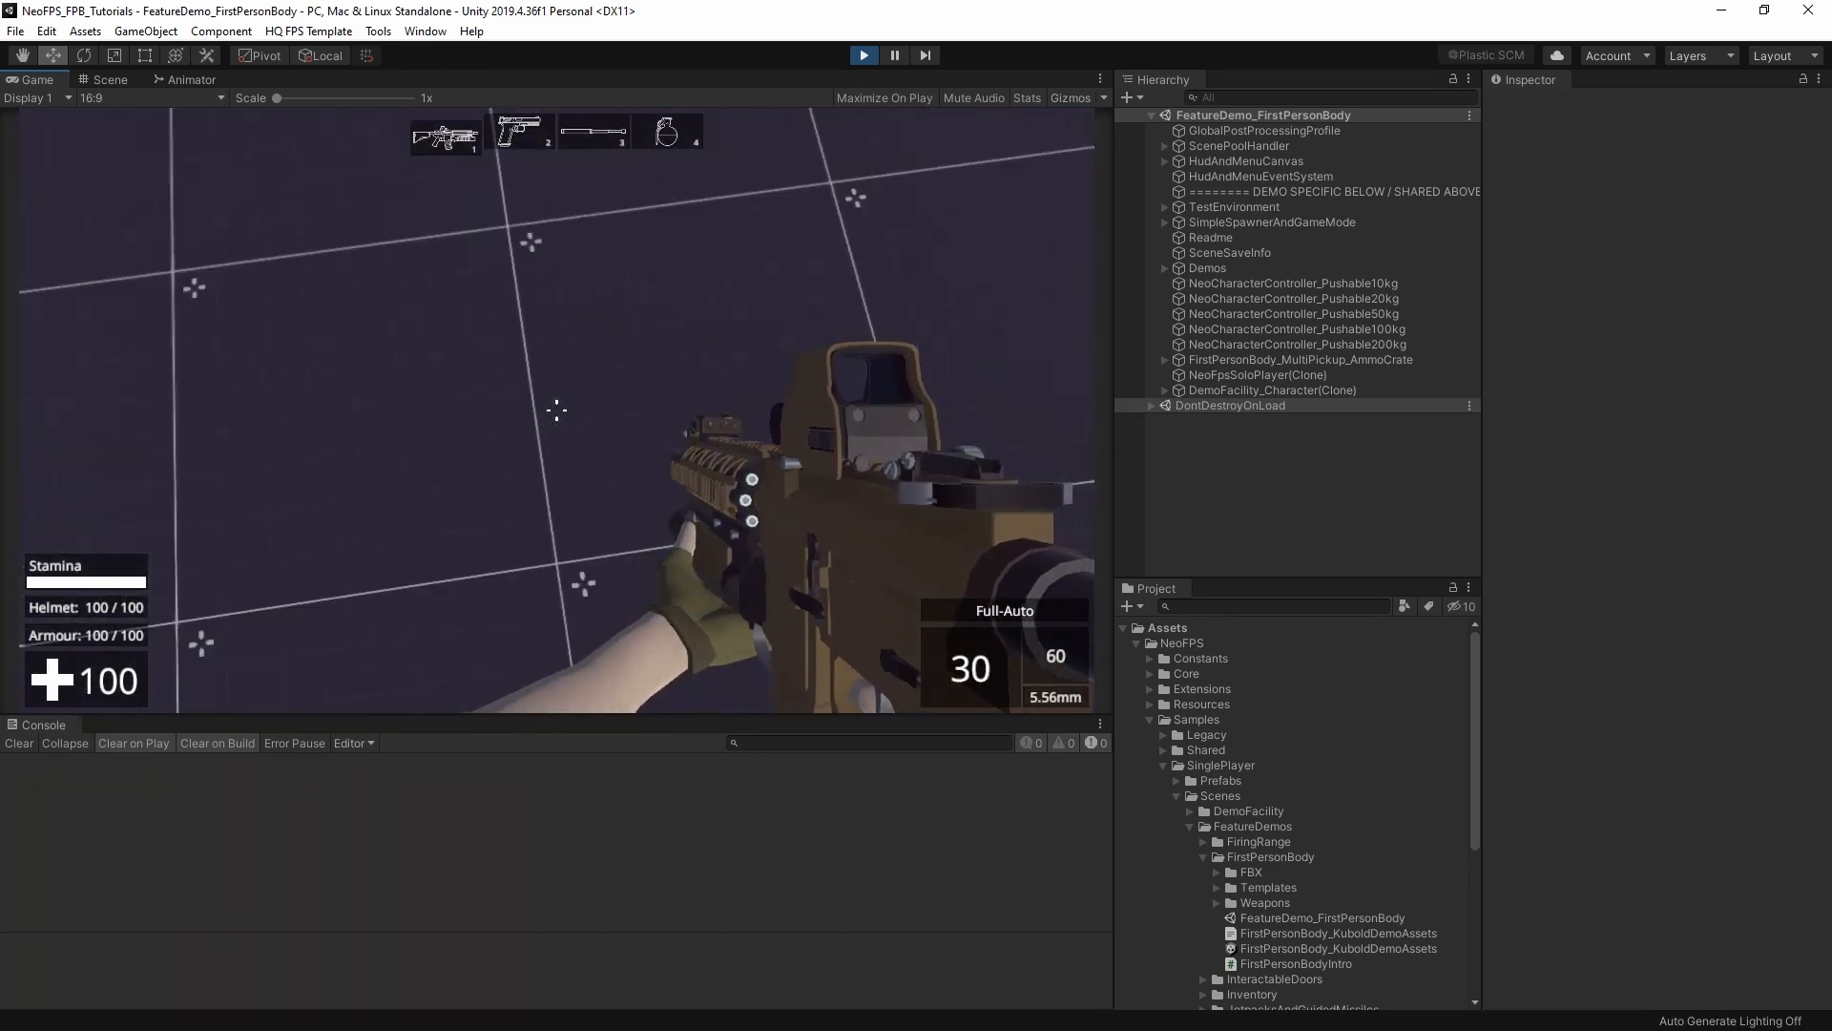
key(space)
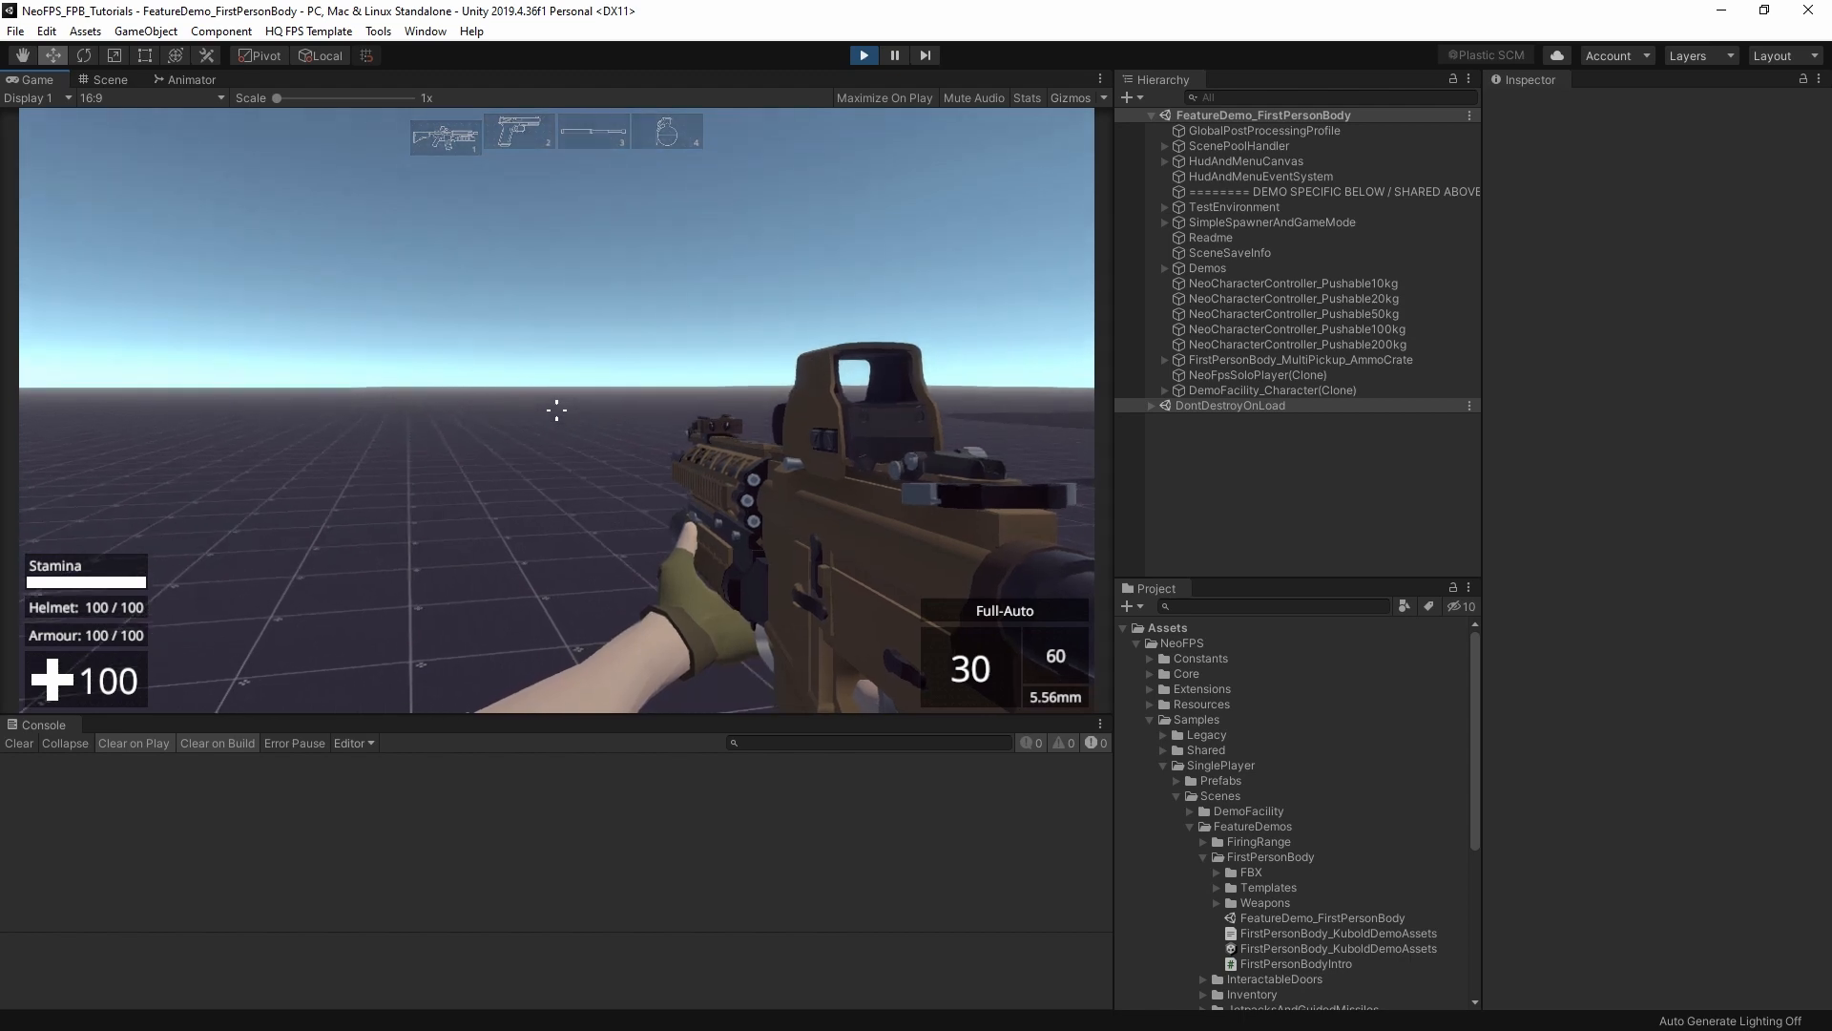
key(Escape)
click(853, 55)
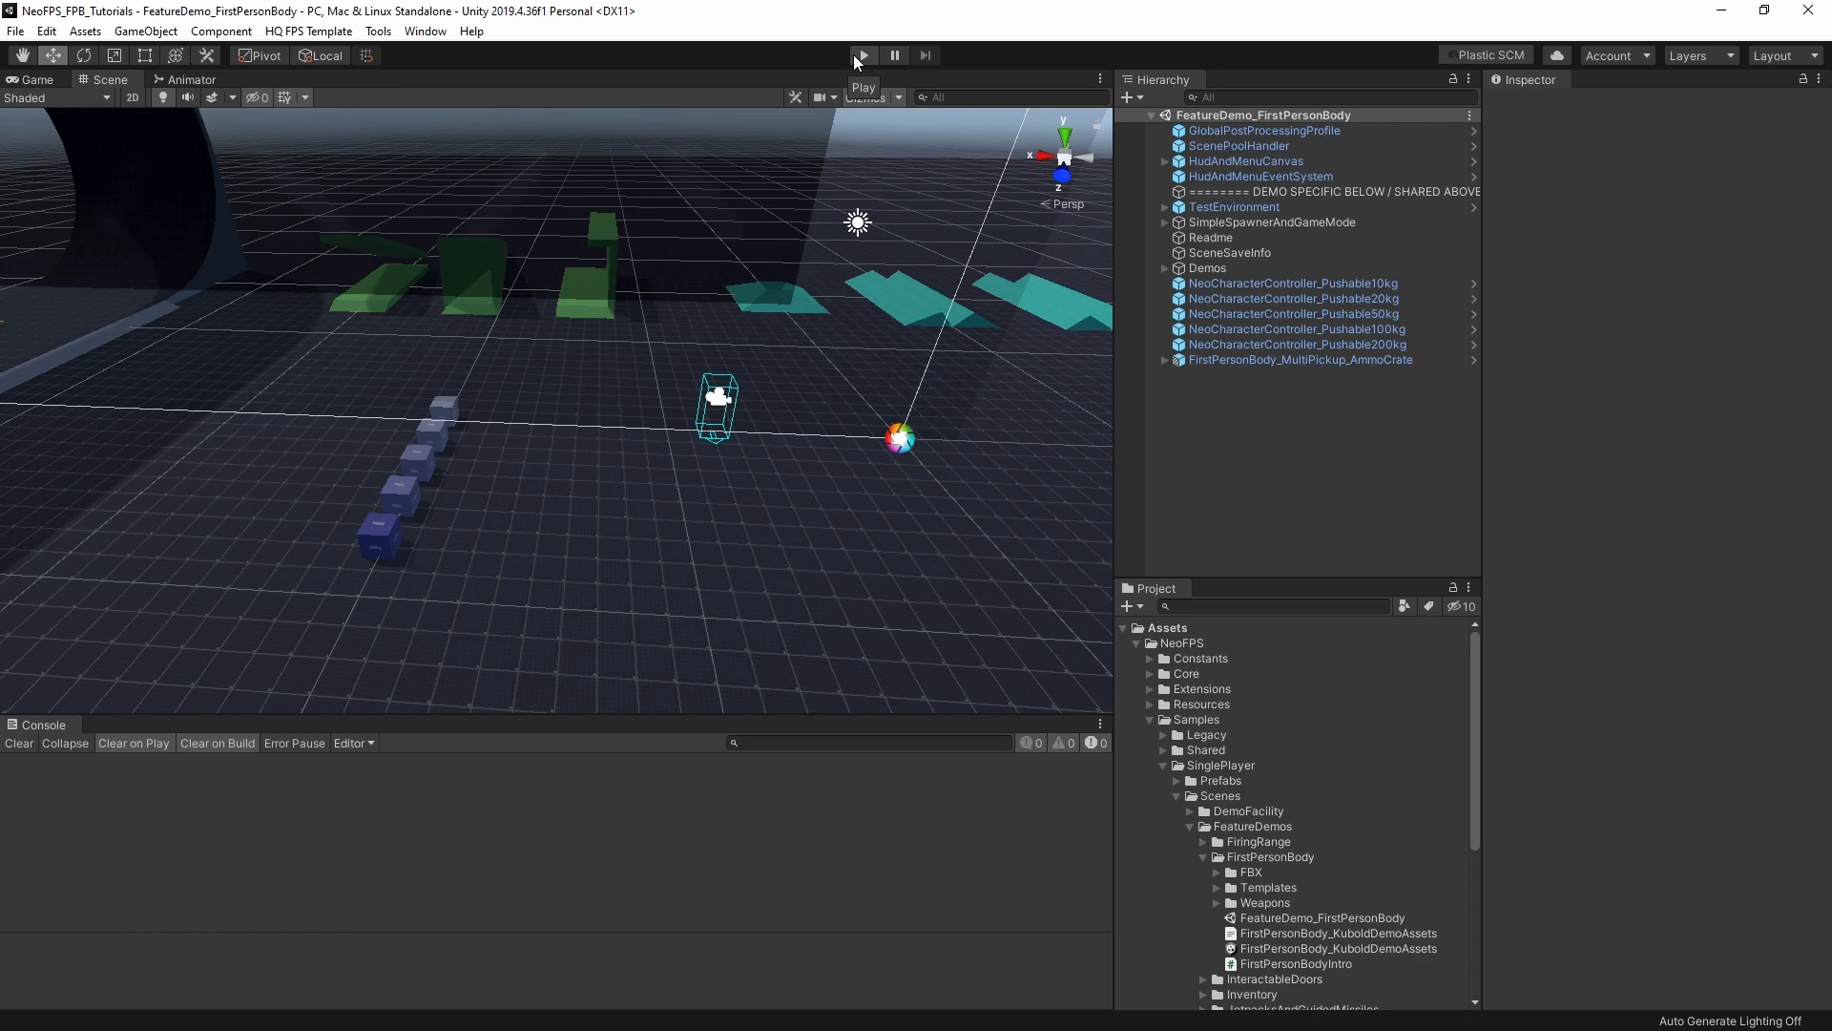
Switch to the browser and review the Rifle Animset Pro and Movement Animset Pro pages on the Unity Asset Store.
key(alt+Tab)
key(alt+Tab)
key(alt+Tab)
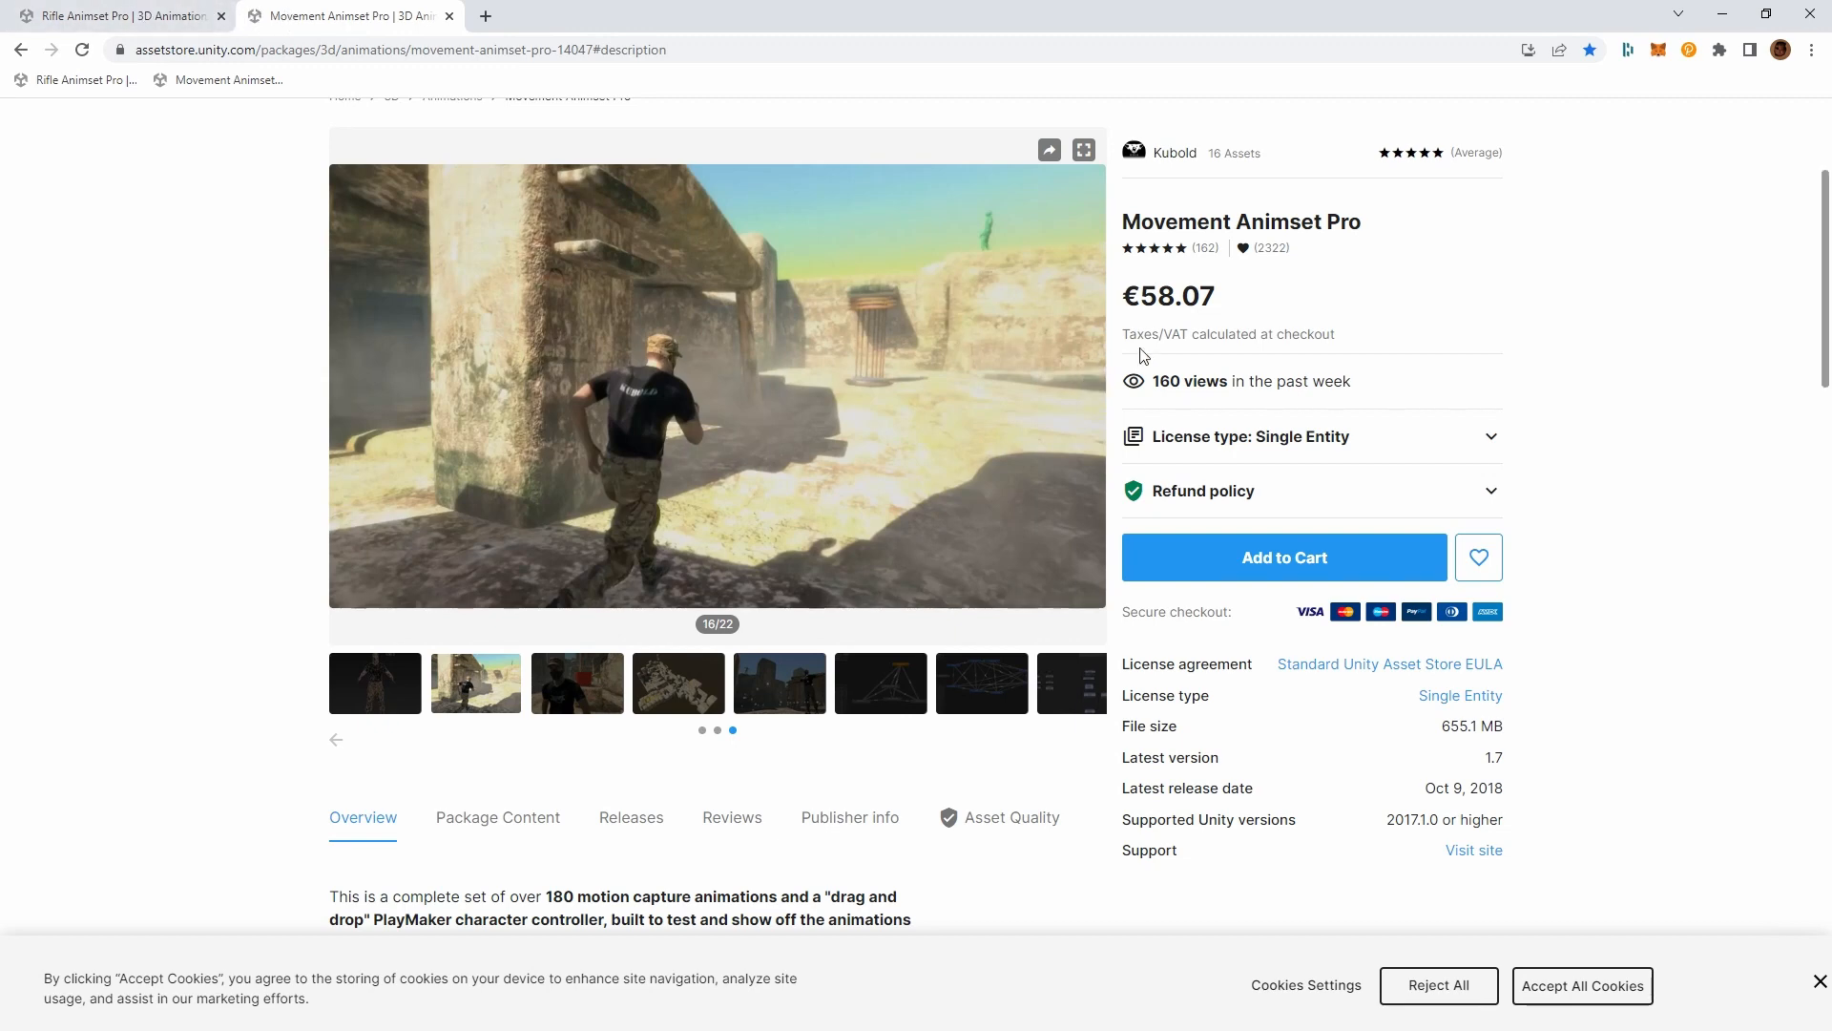
click(153, 15)
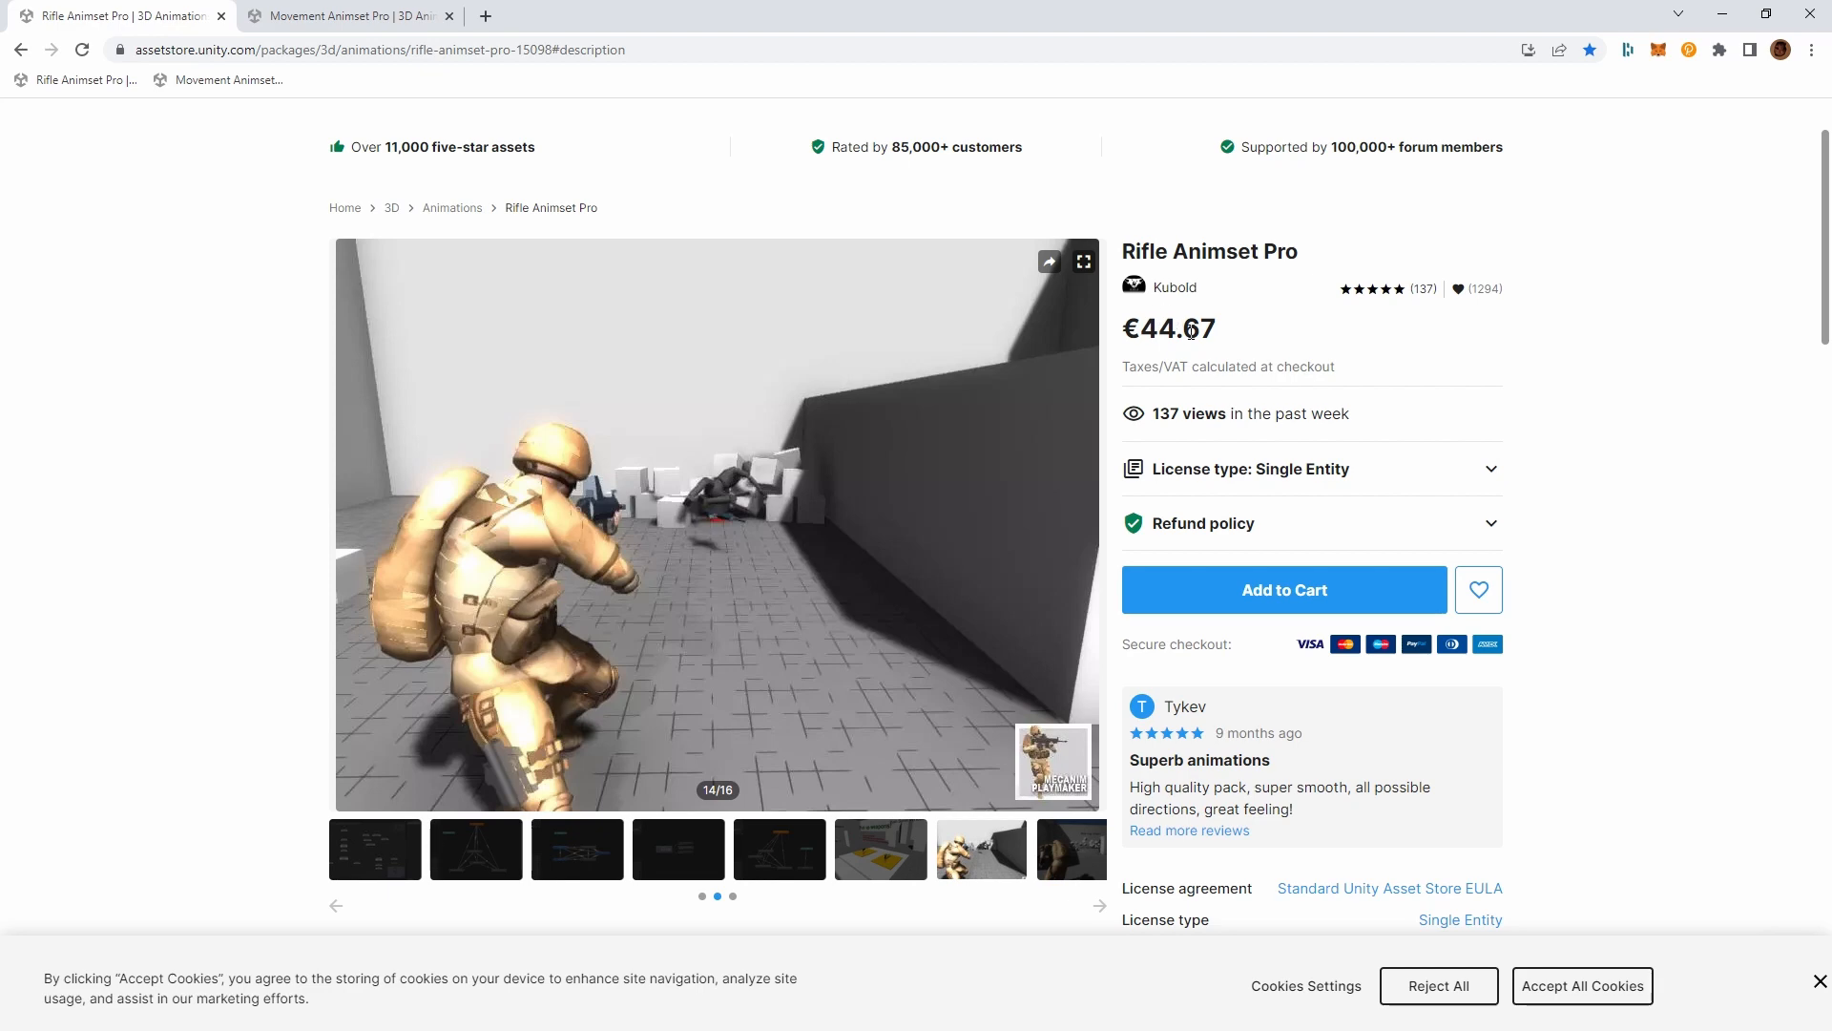
click(388, 22)
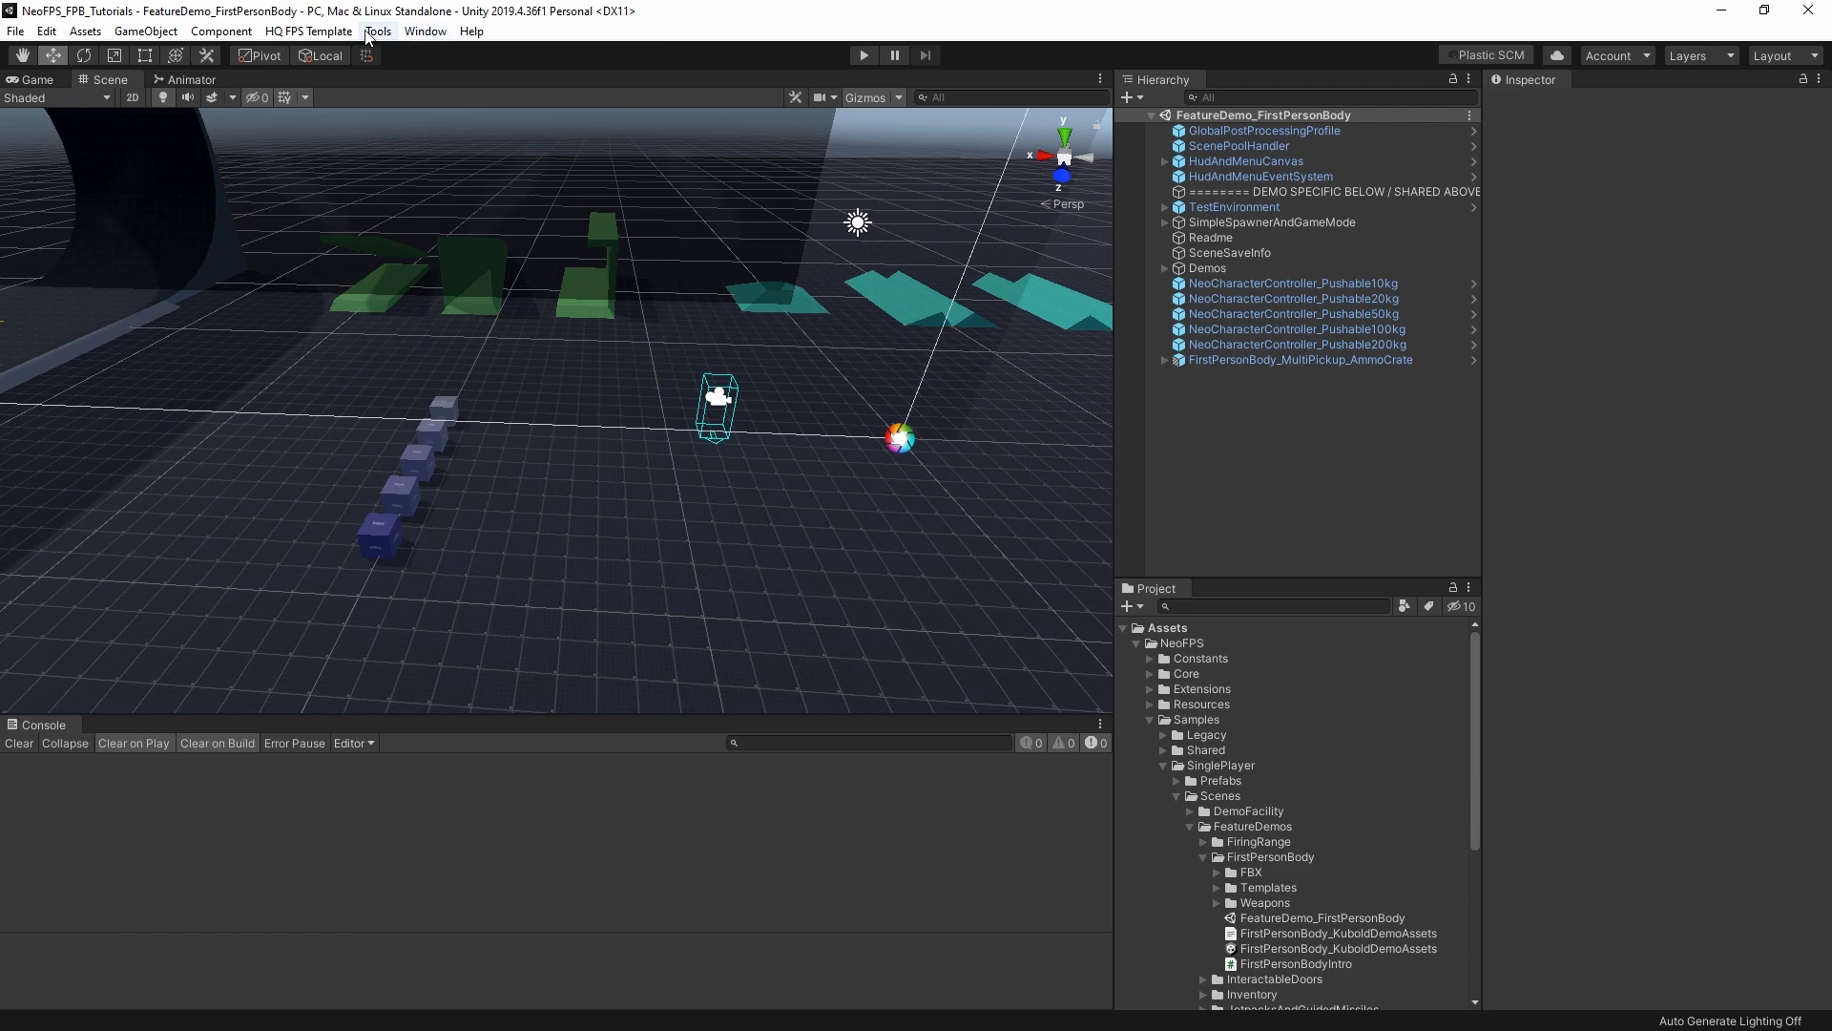
Open the Package Manager in Unity to access the owned asset packages.
click(426, 31)
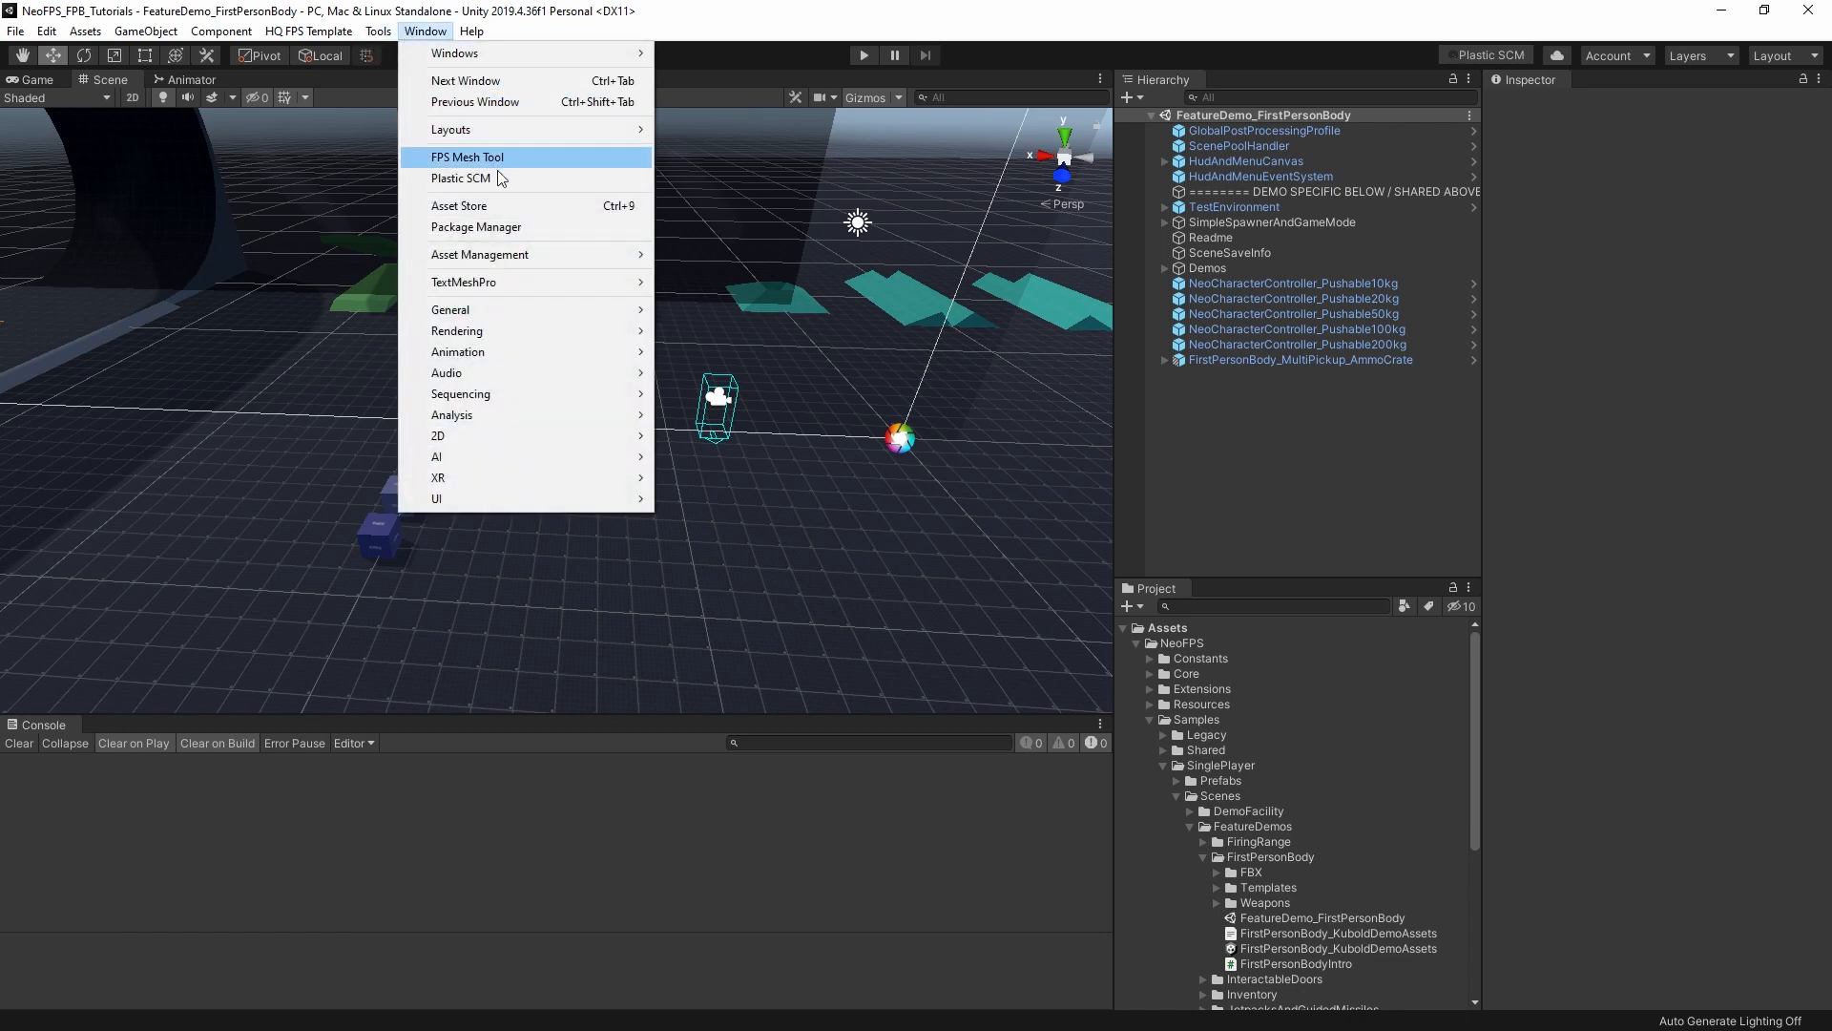
click(508, 226)
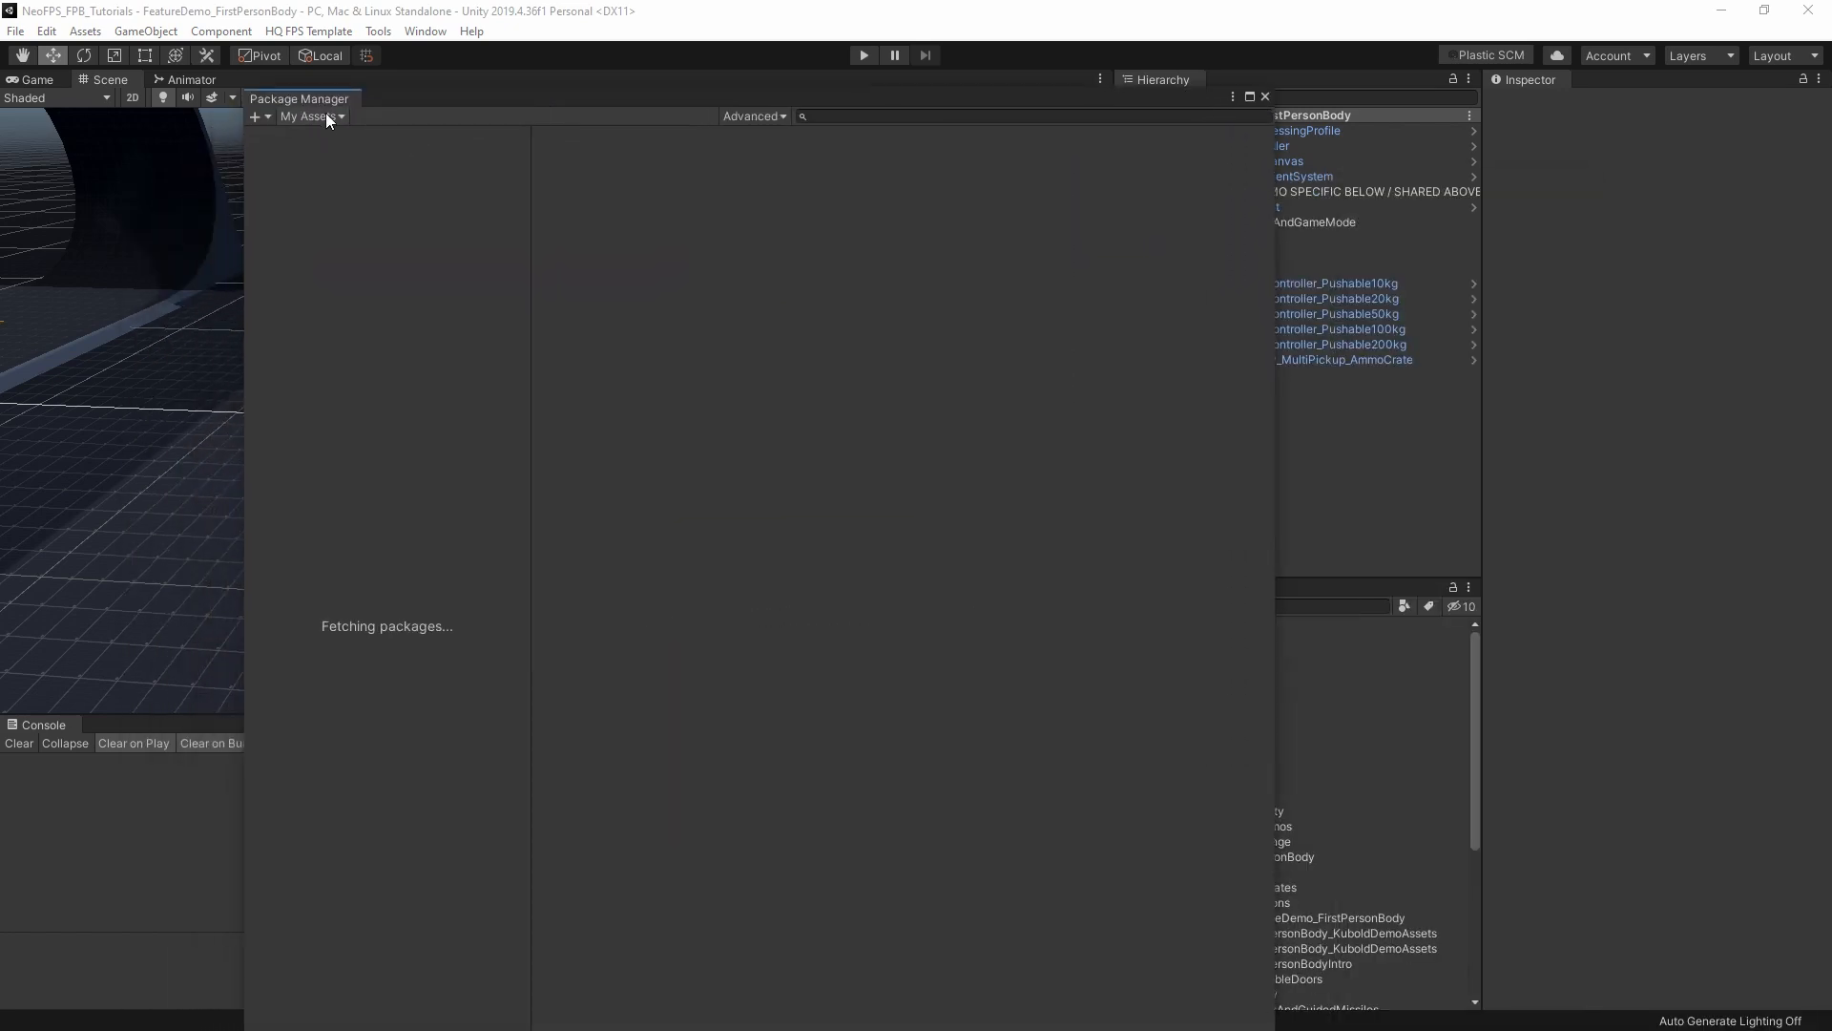
text(kubold)
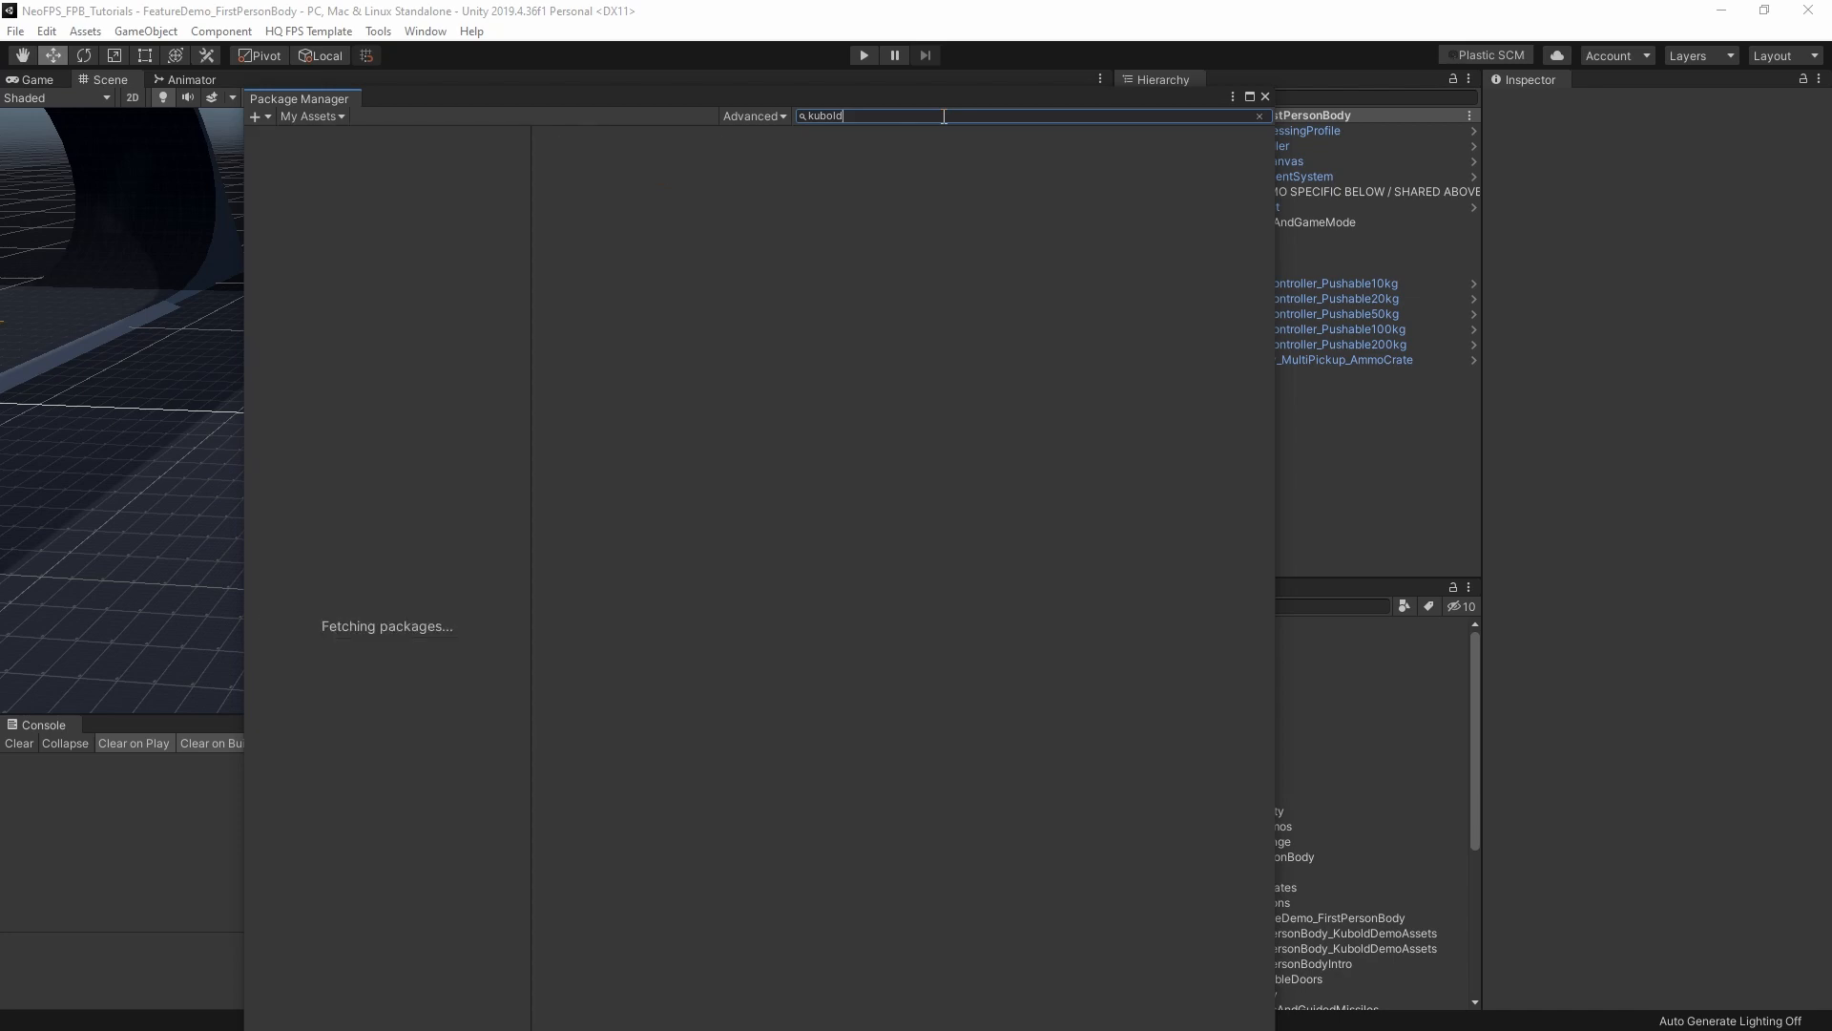
key(BackSpace)
key(BackSpace)
key(BackSpace)
key(BackSpace)
key(BackSpace)
key(BackSpace)
Search the owned assets for "animset".
text(animest)
key(BackSpace)
key(BackSpace)
key(BackSpace)
text(set)
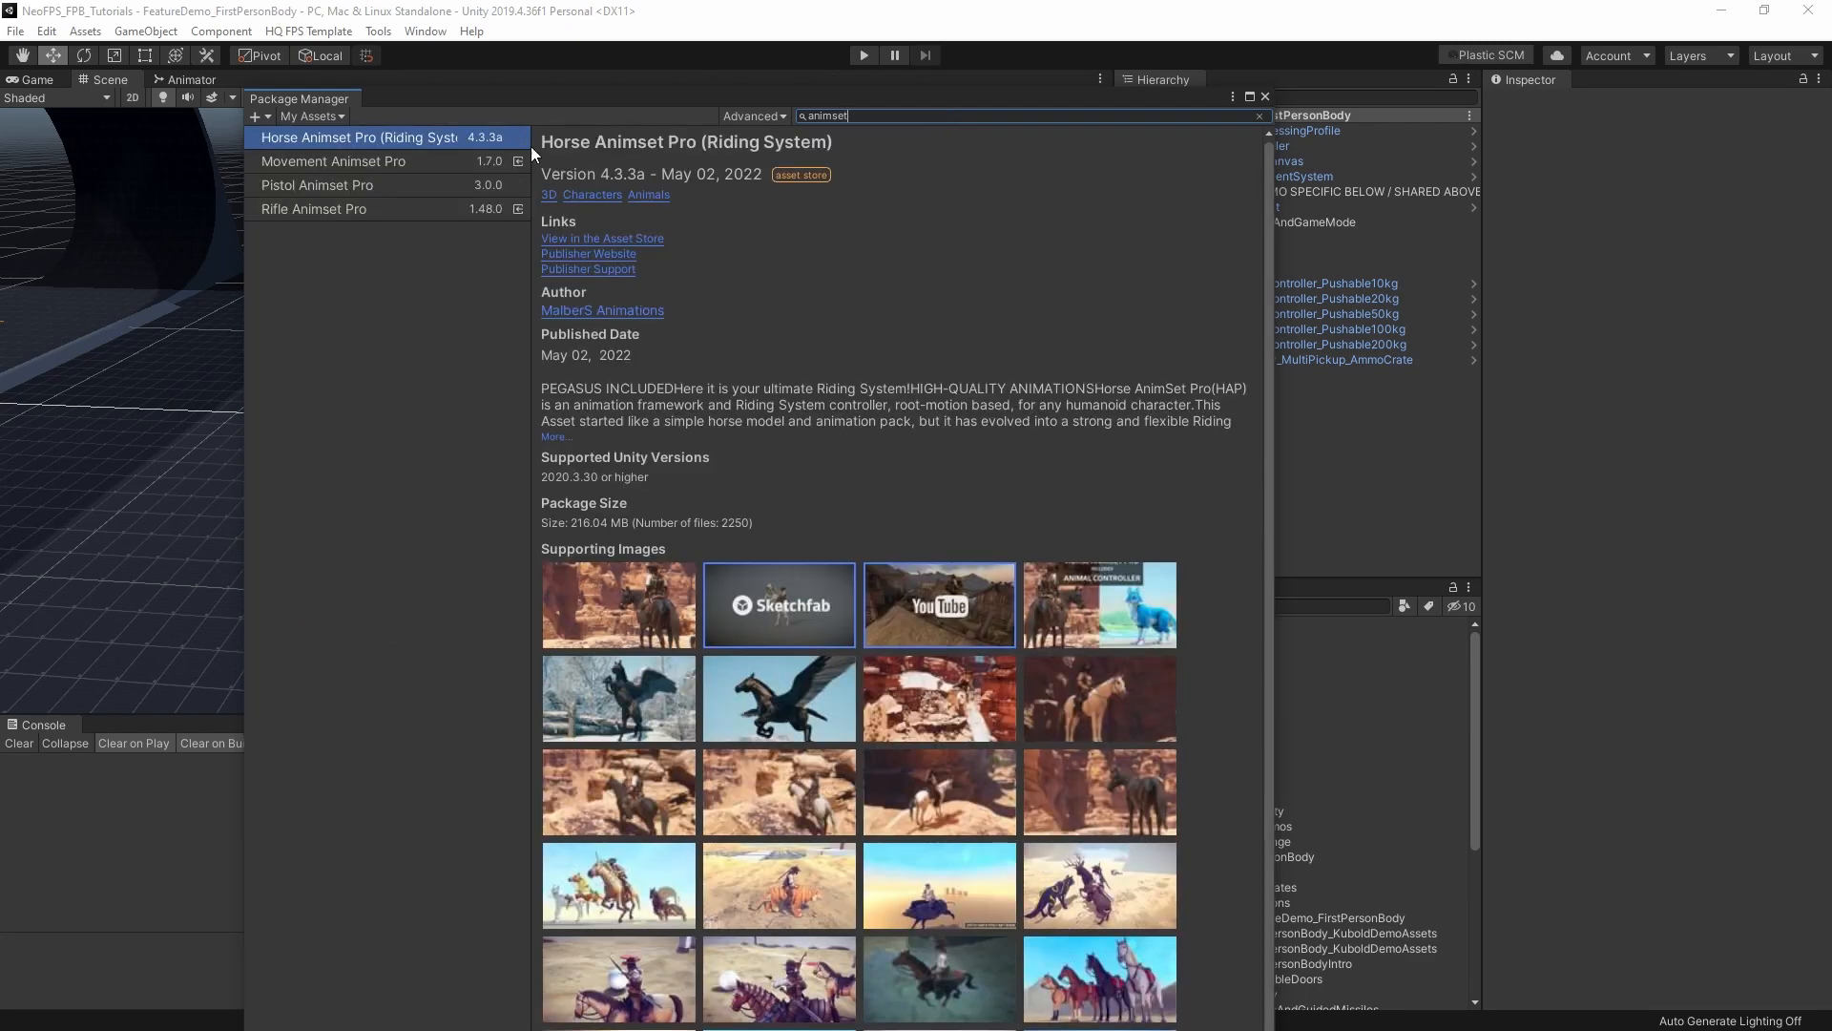
Select Movement Animset Pro and open its package contents for import.
click(352, 161)
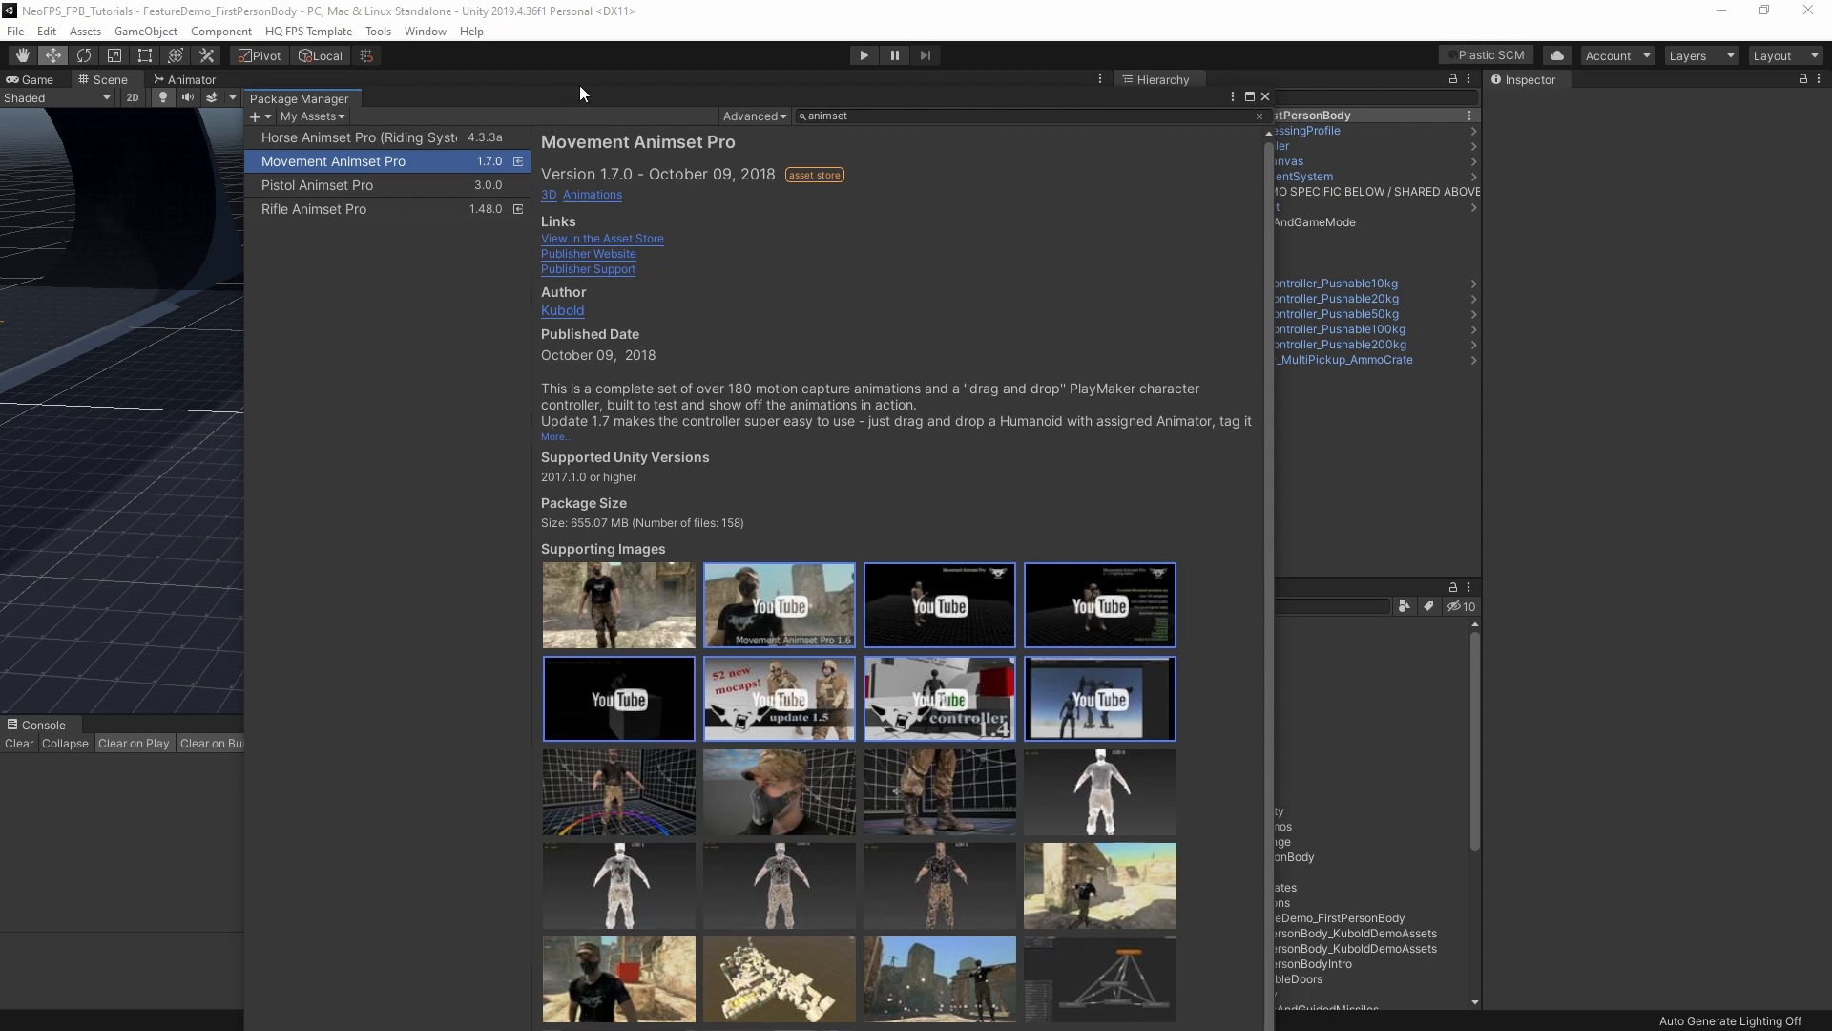
drag(579, 96, 529, 63)
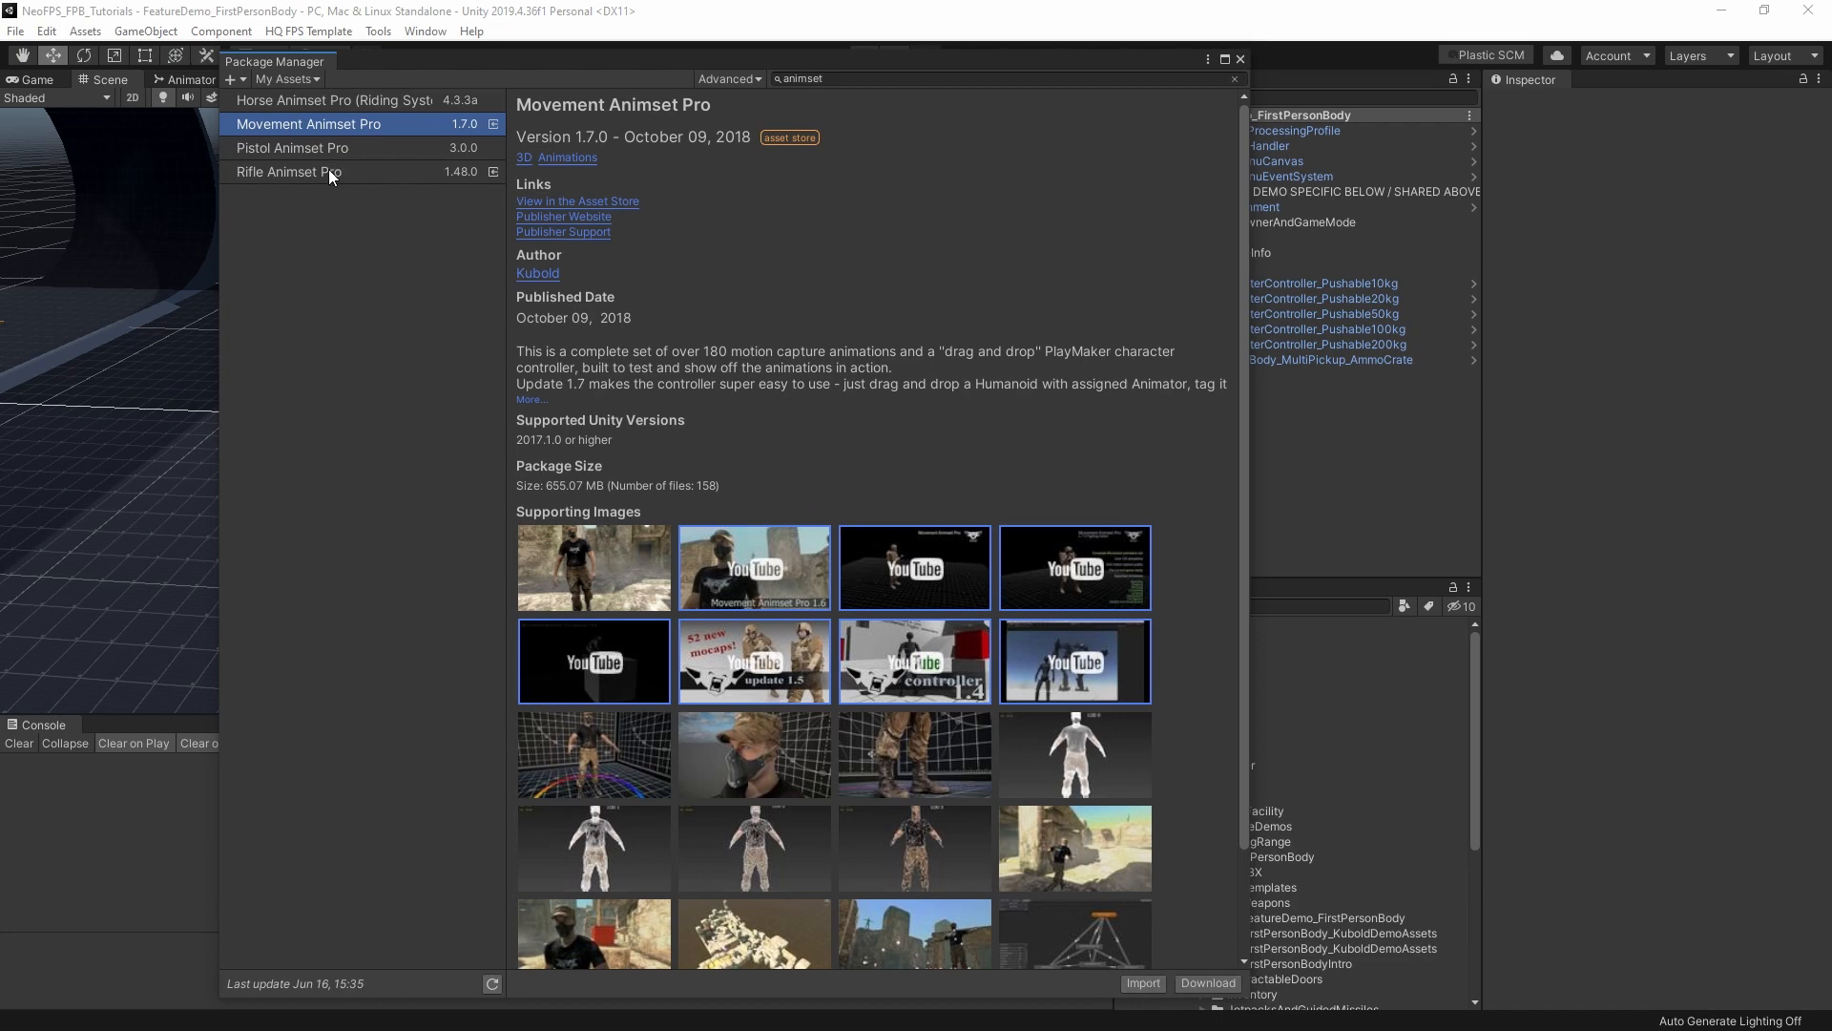
click(1141, 983)
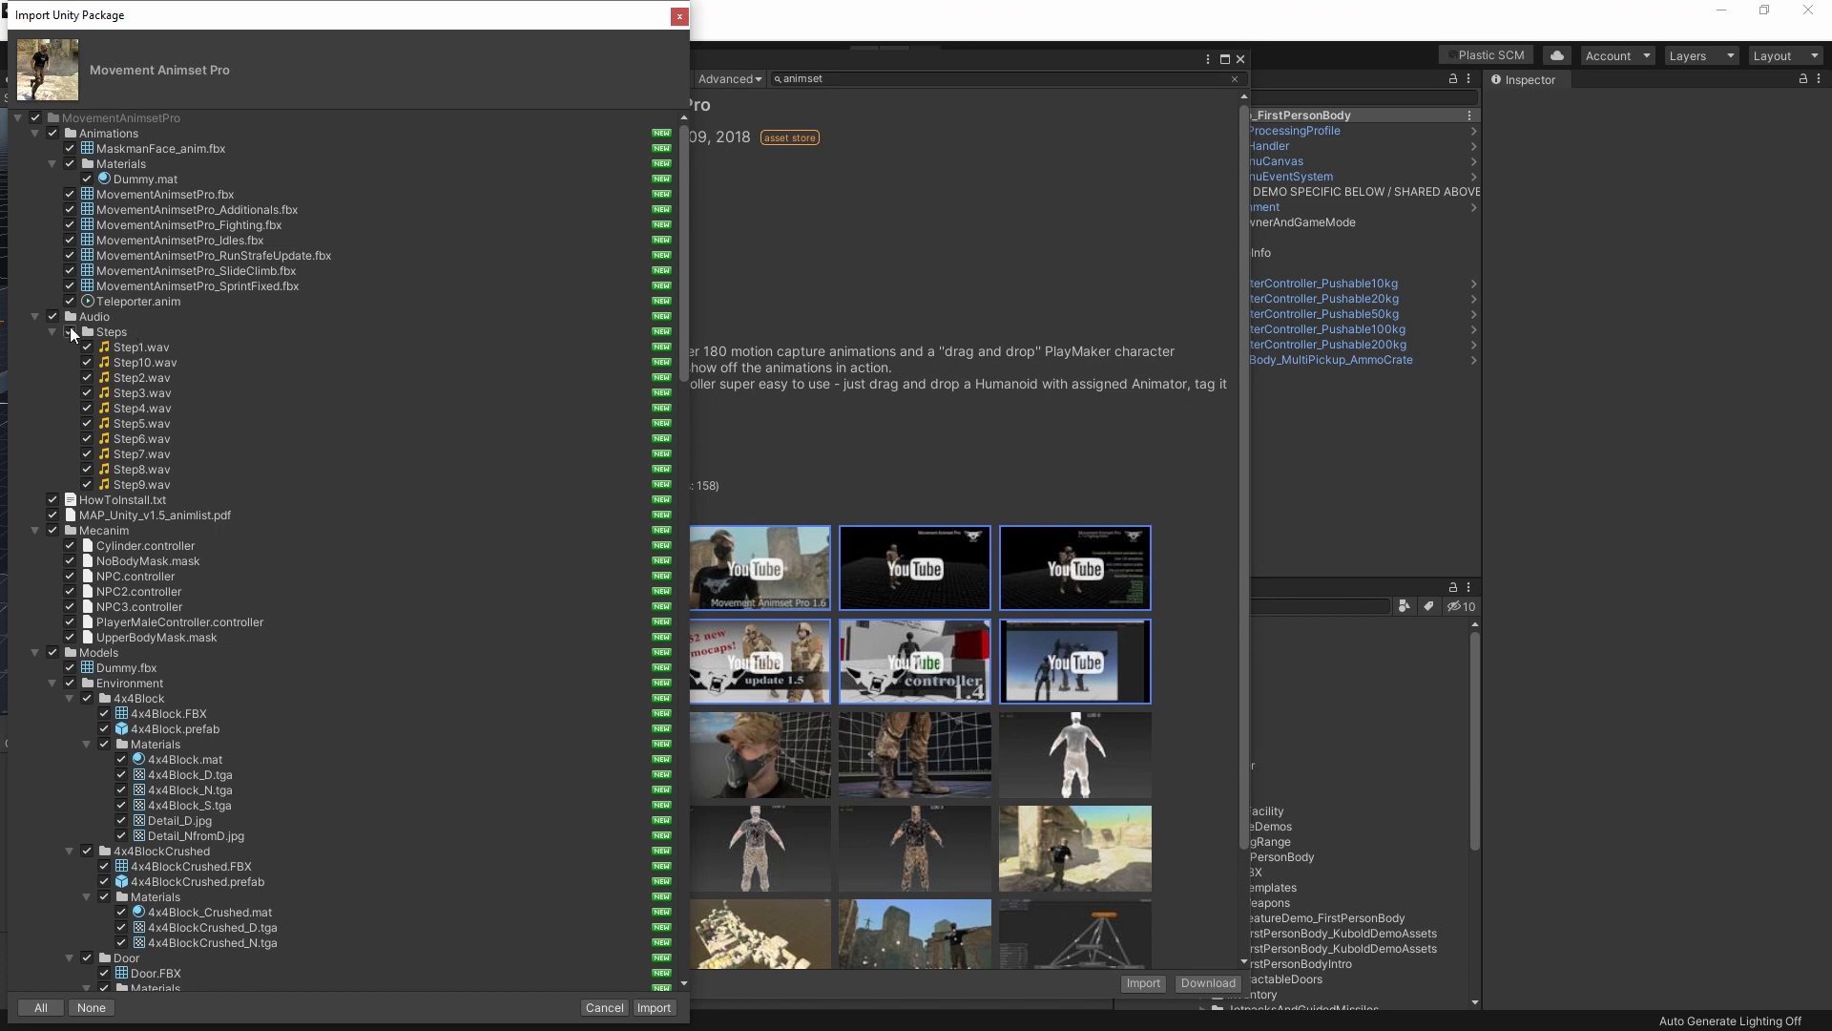
Exclude Audio, HowToInstall.txt, MAP_Unity_v1.5_animlist.pdf, Mecanim and Models from the Movement Animset Pro import.
click(34, 317)
click(36, 362)
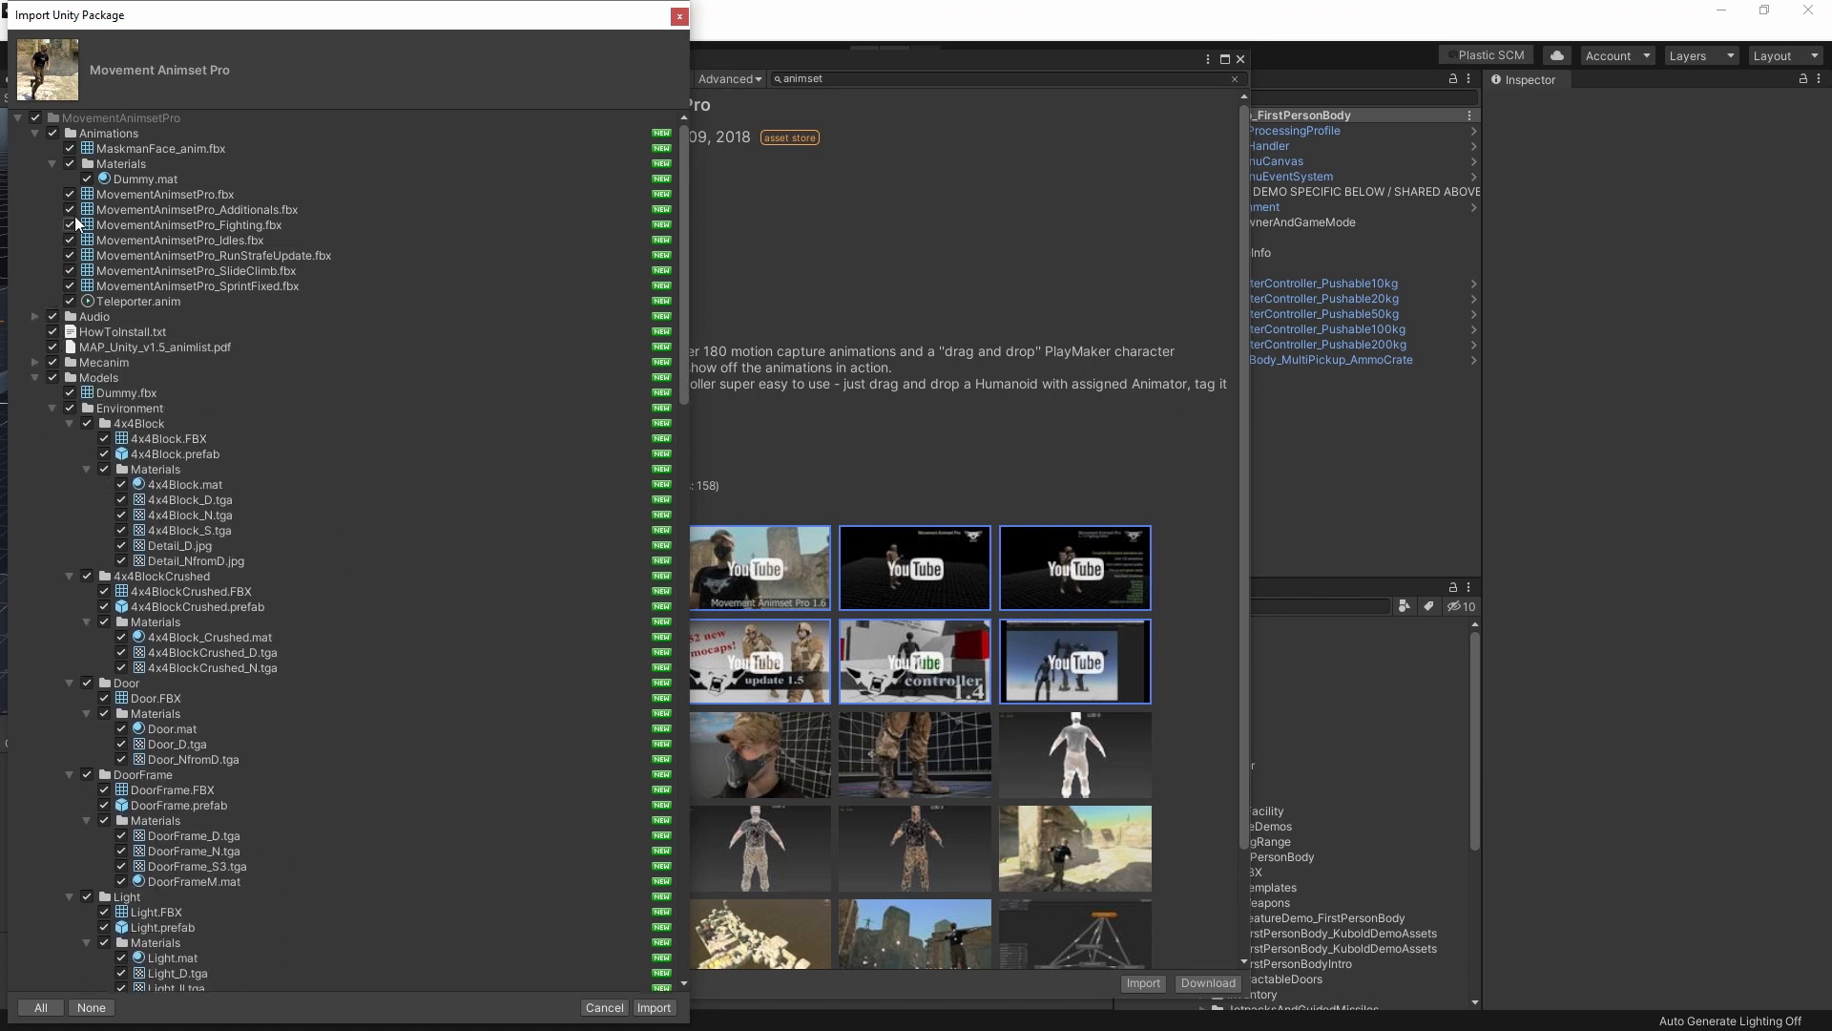
click(53, 316)
click(53, 332)
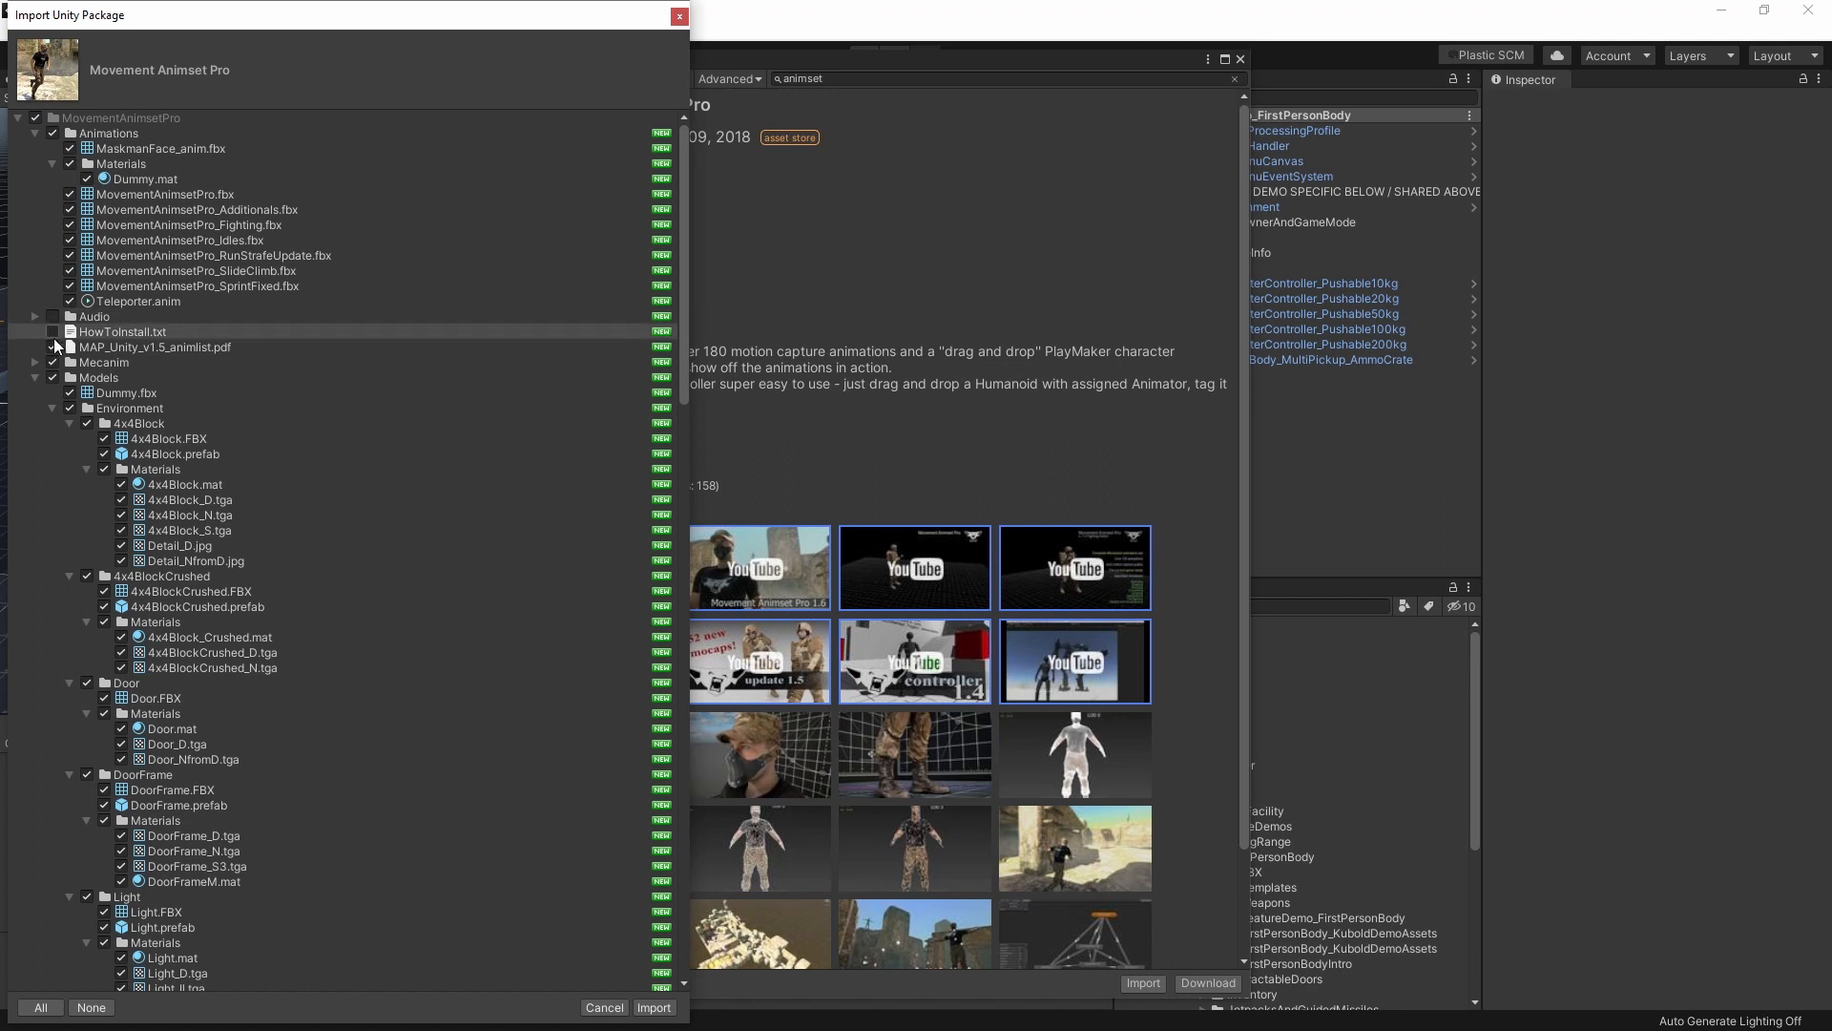
click(53, 347)
click(53, 362)
click(53, 378)
click(33, 378)
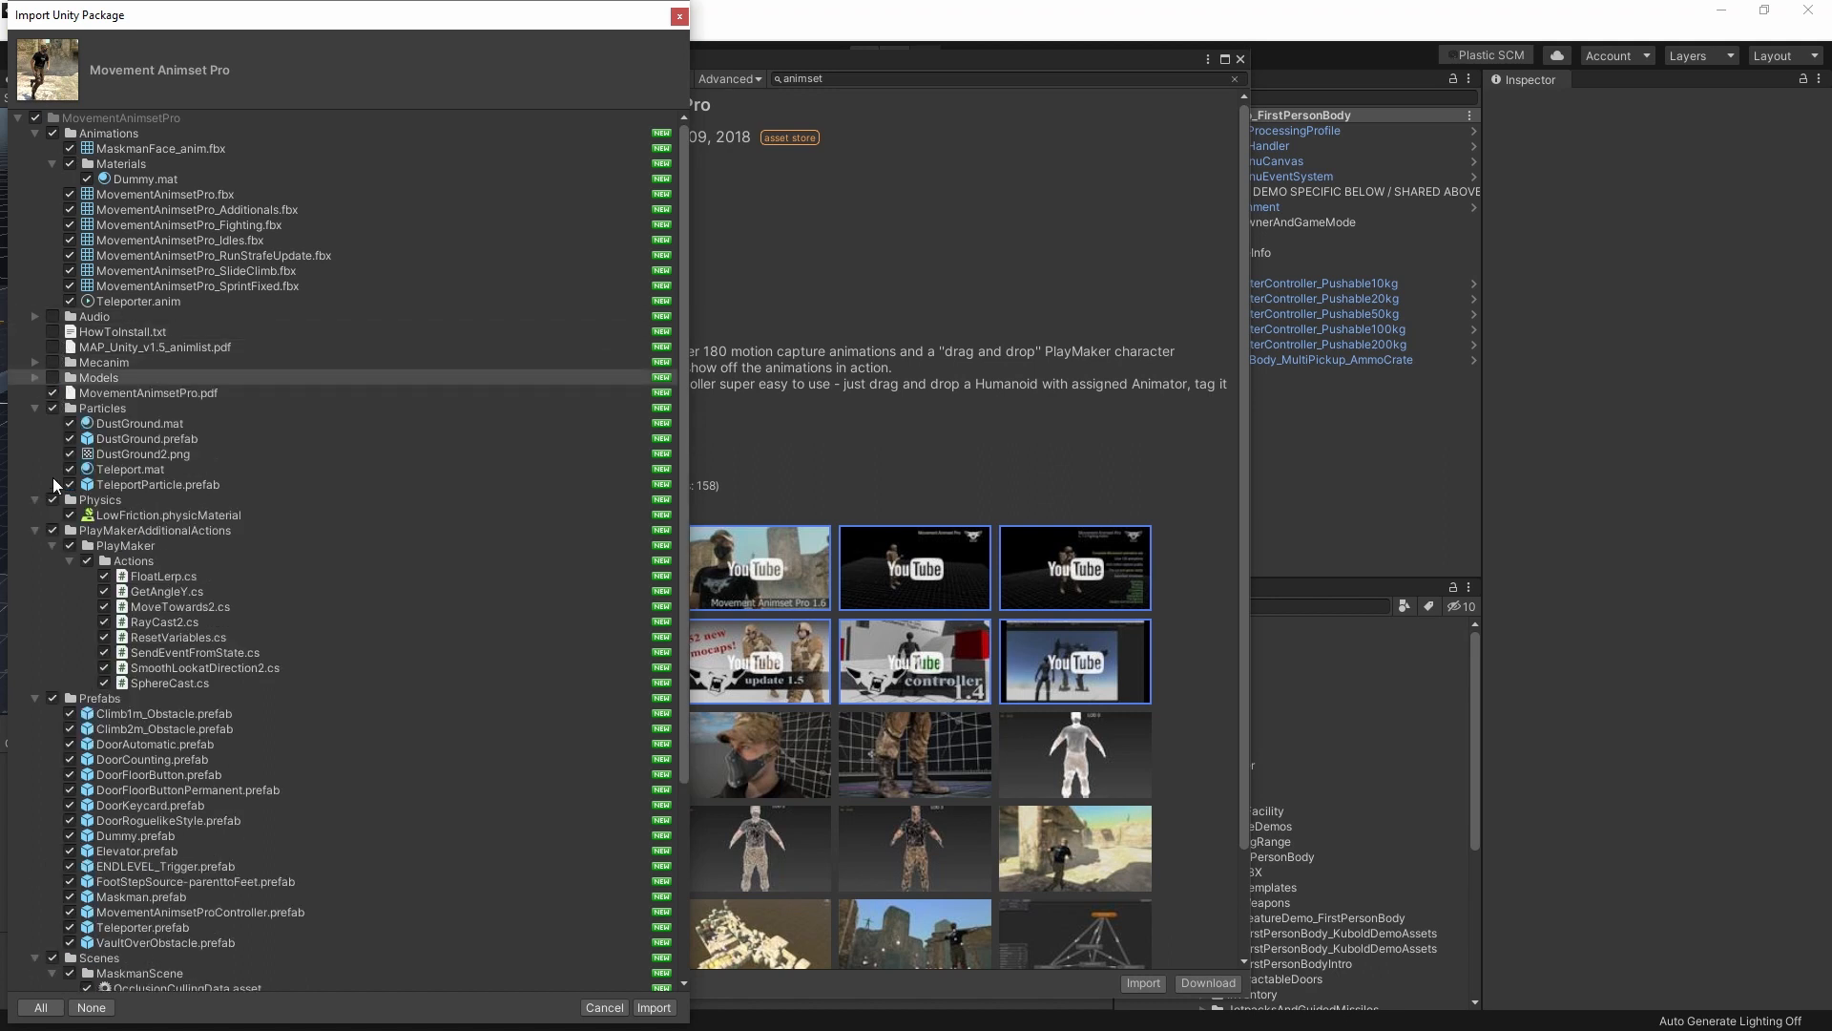
Exclude MovementAnimsetPro.pdf, Particles, Physics, PlayMakerAdditionalActions and Prefabs from the Movement Animset Pro import.
click(53, 394)
click(52, 408)
click(35, 408)
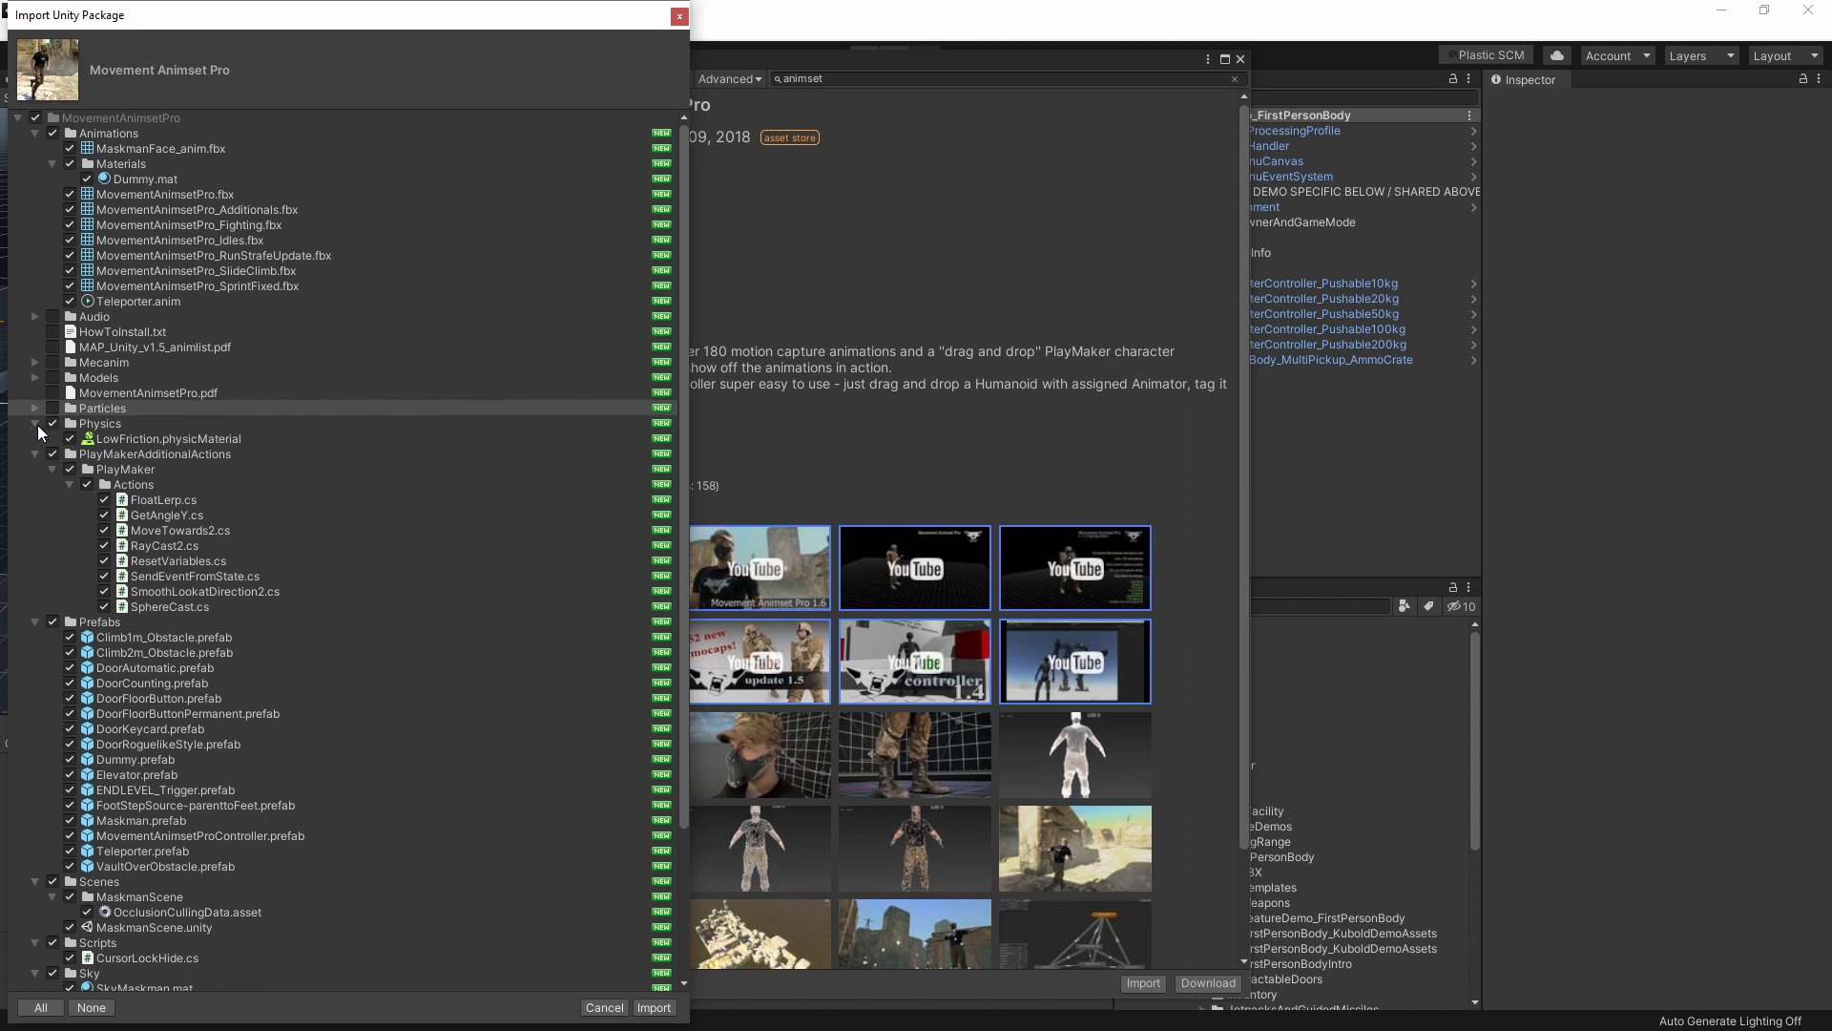
click(52, 424)
click(50, 455)
click(35, 455)
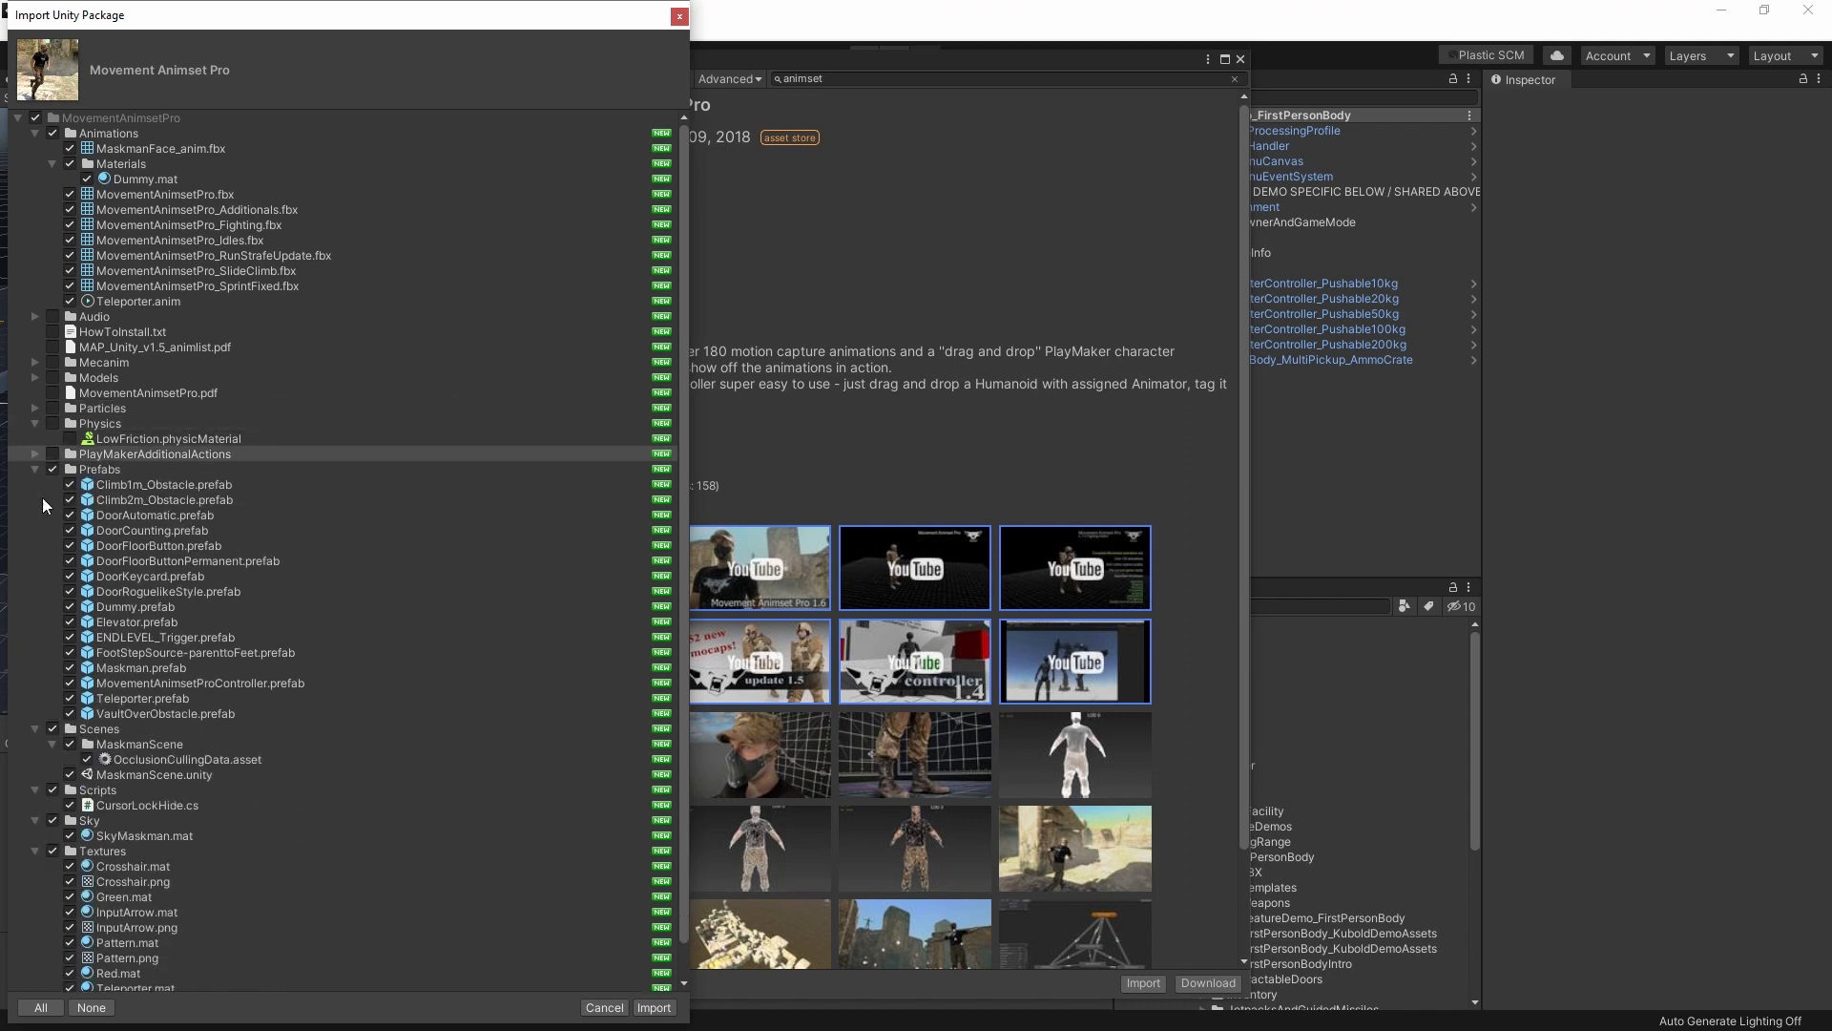
click(53, 469)
click(35, 470)
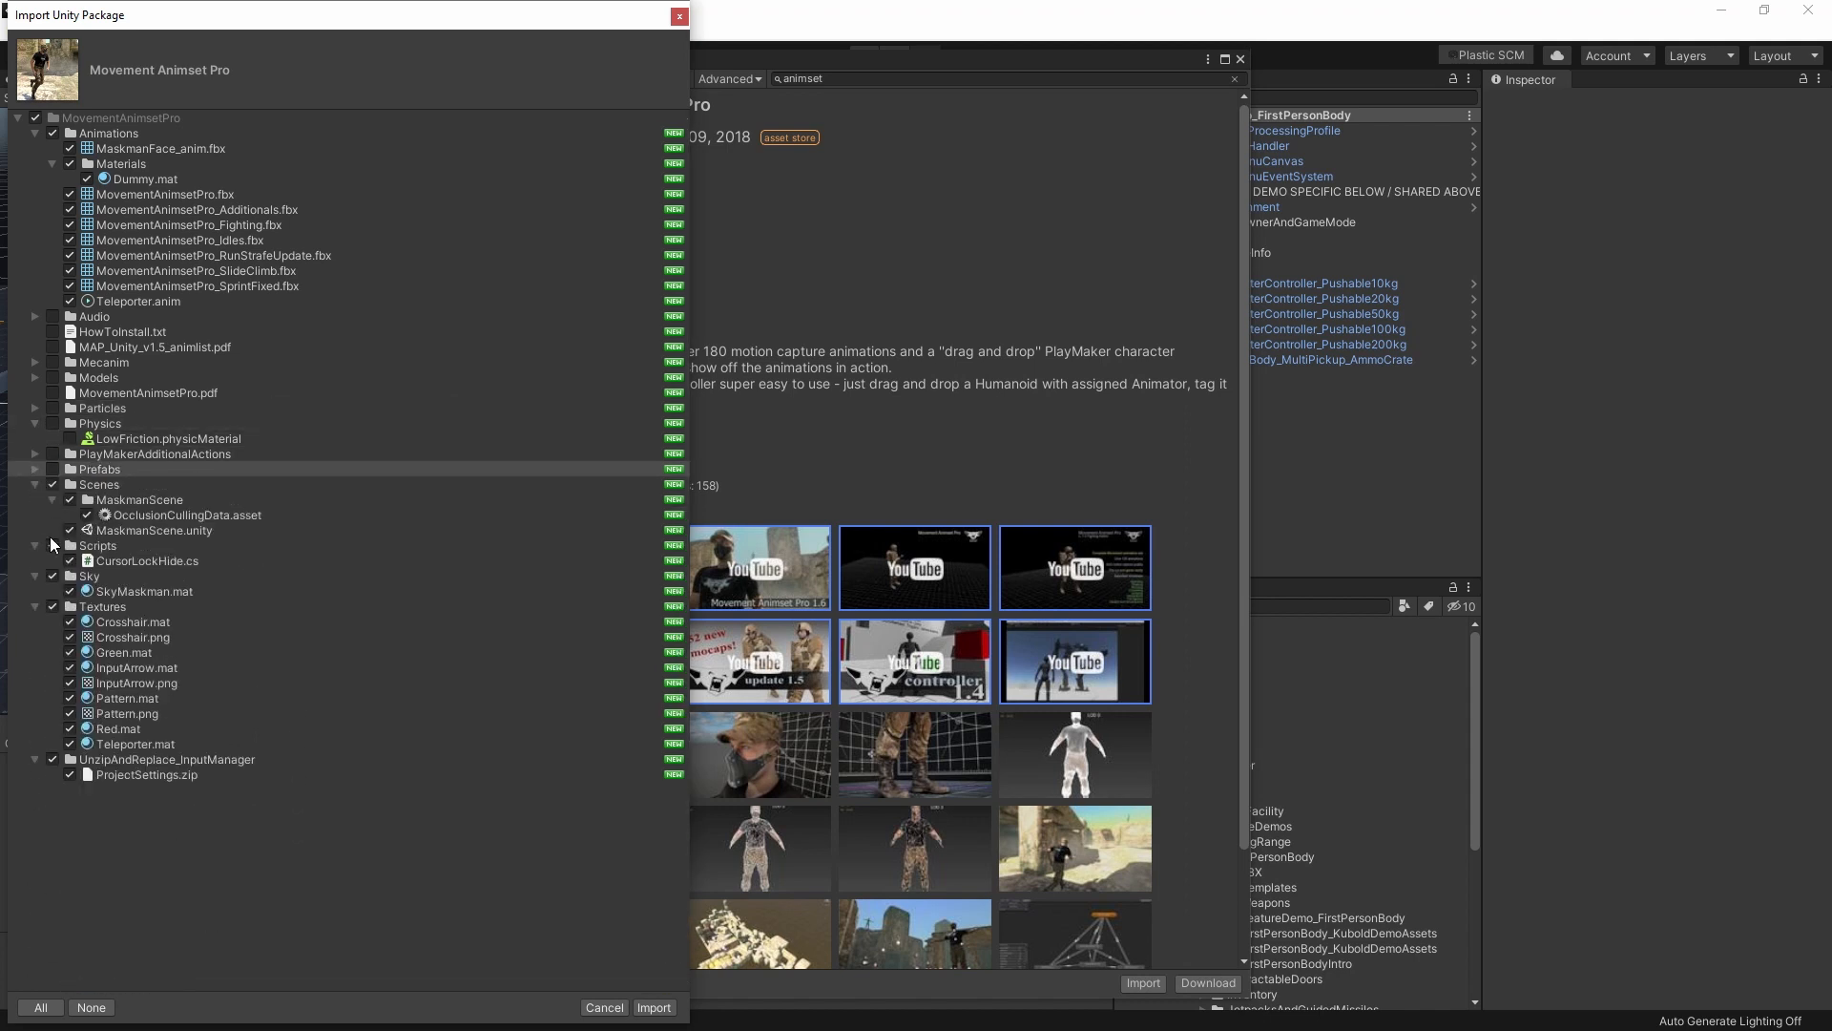
Exclude Scenes, Scripts, Sky, Textures and UnzipAndReplace_InputManager, and import only the Animations folder of Movement Animset Pro.
click(52, 485)
click(52, 546)
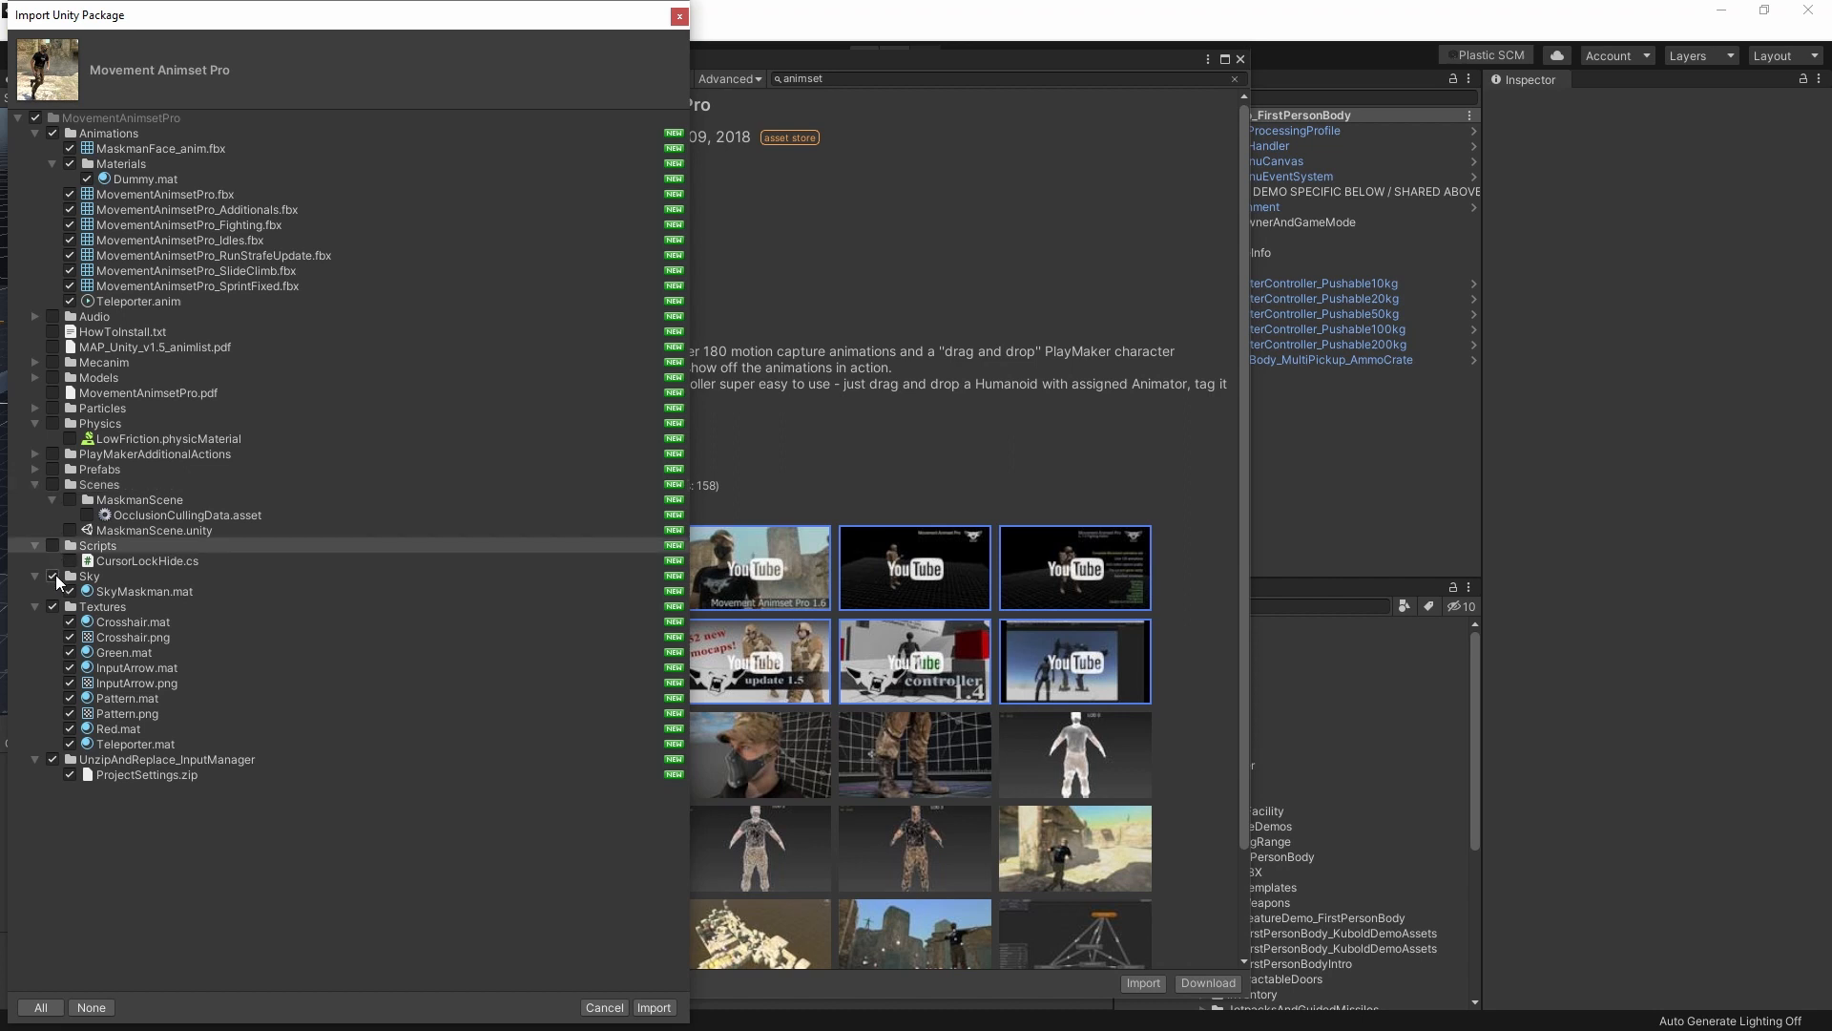
click(53, 577)
click(52, 607)
click(53, 759)
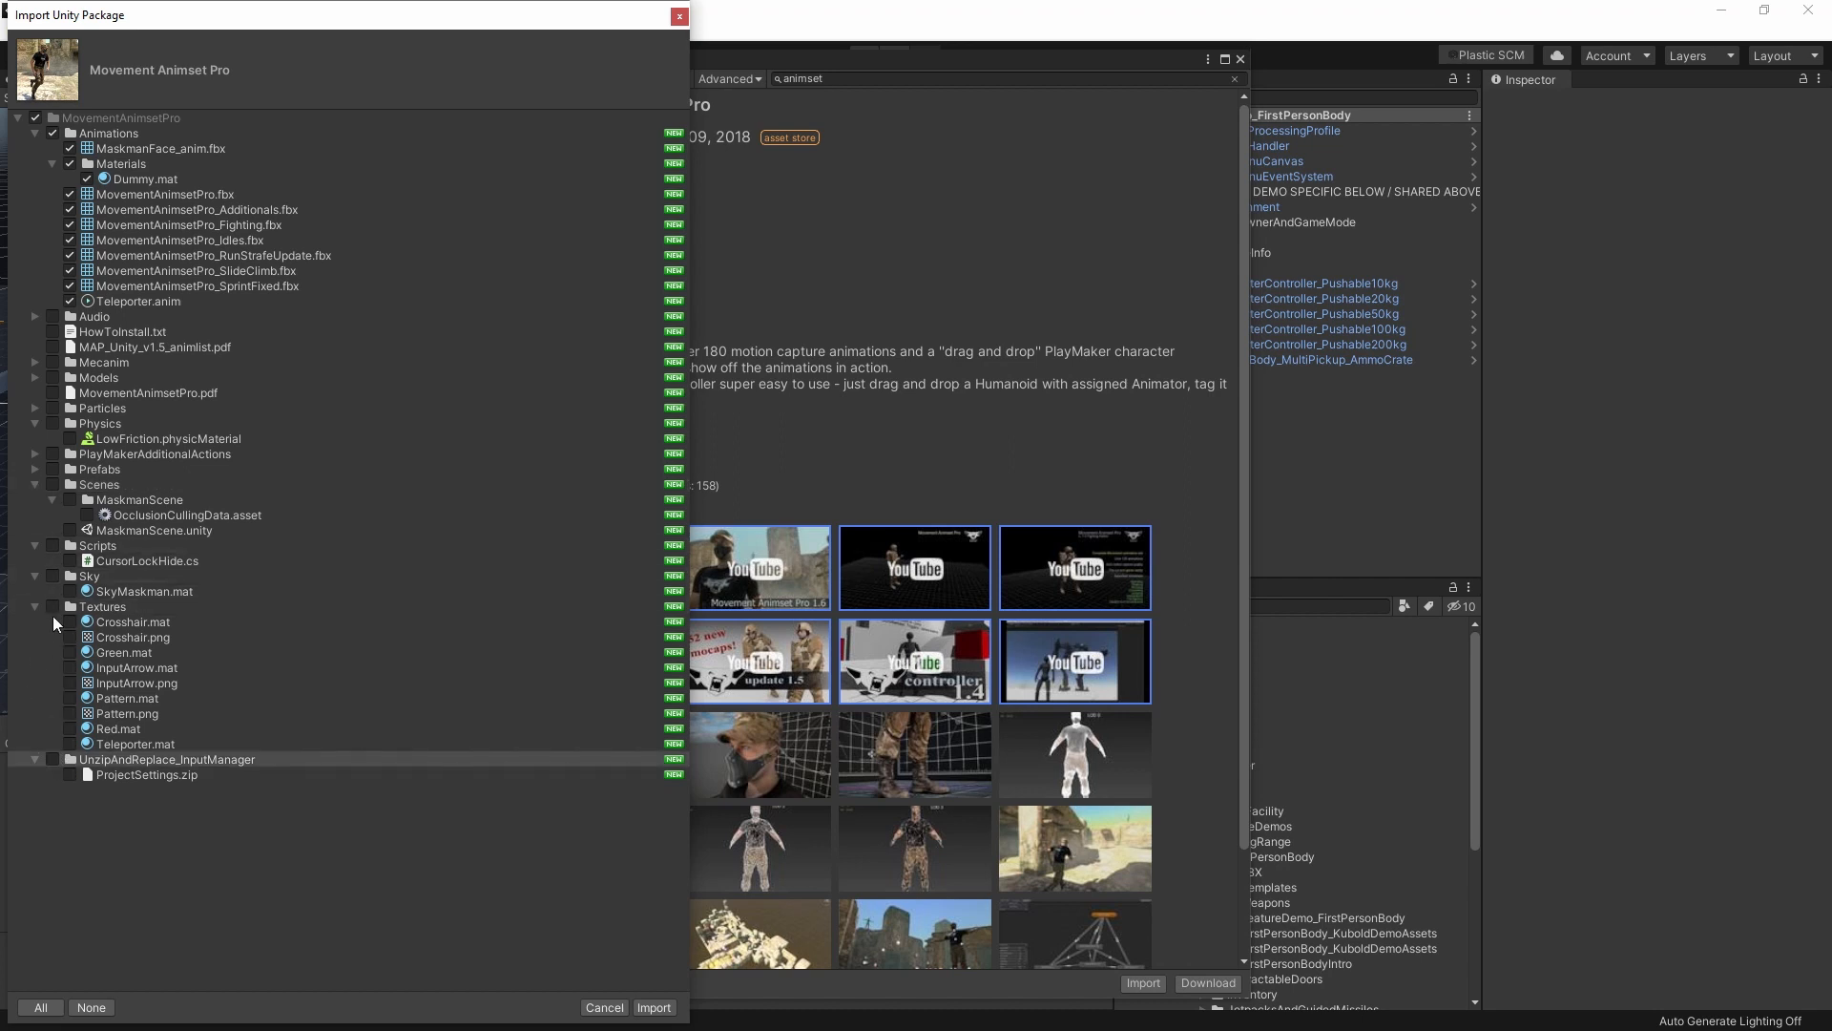
click(36, 485)
click(35, 500)
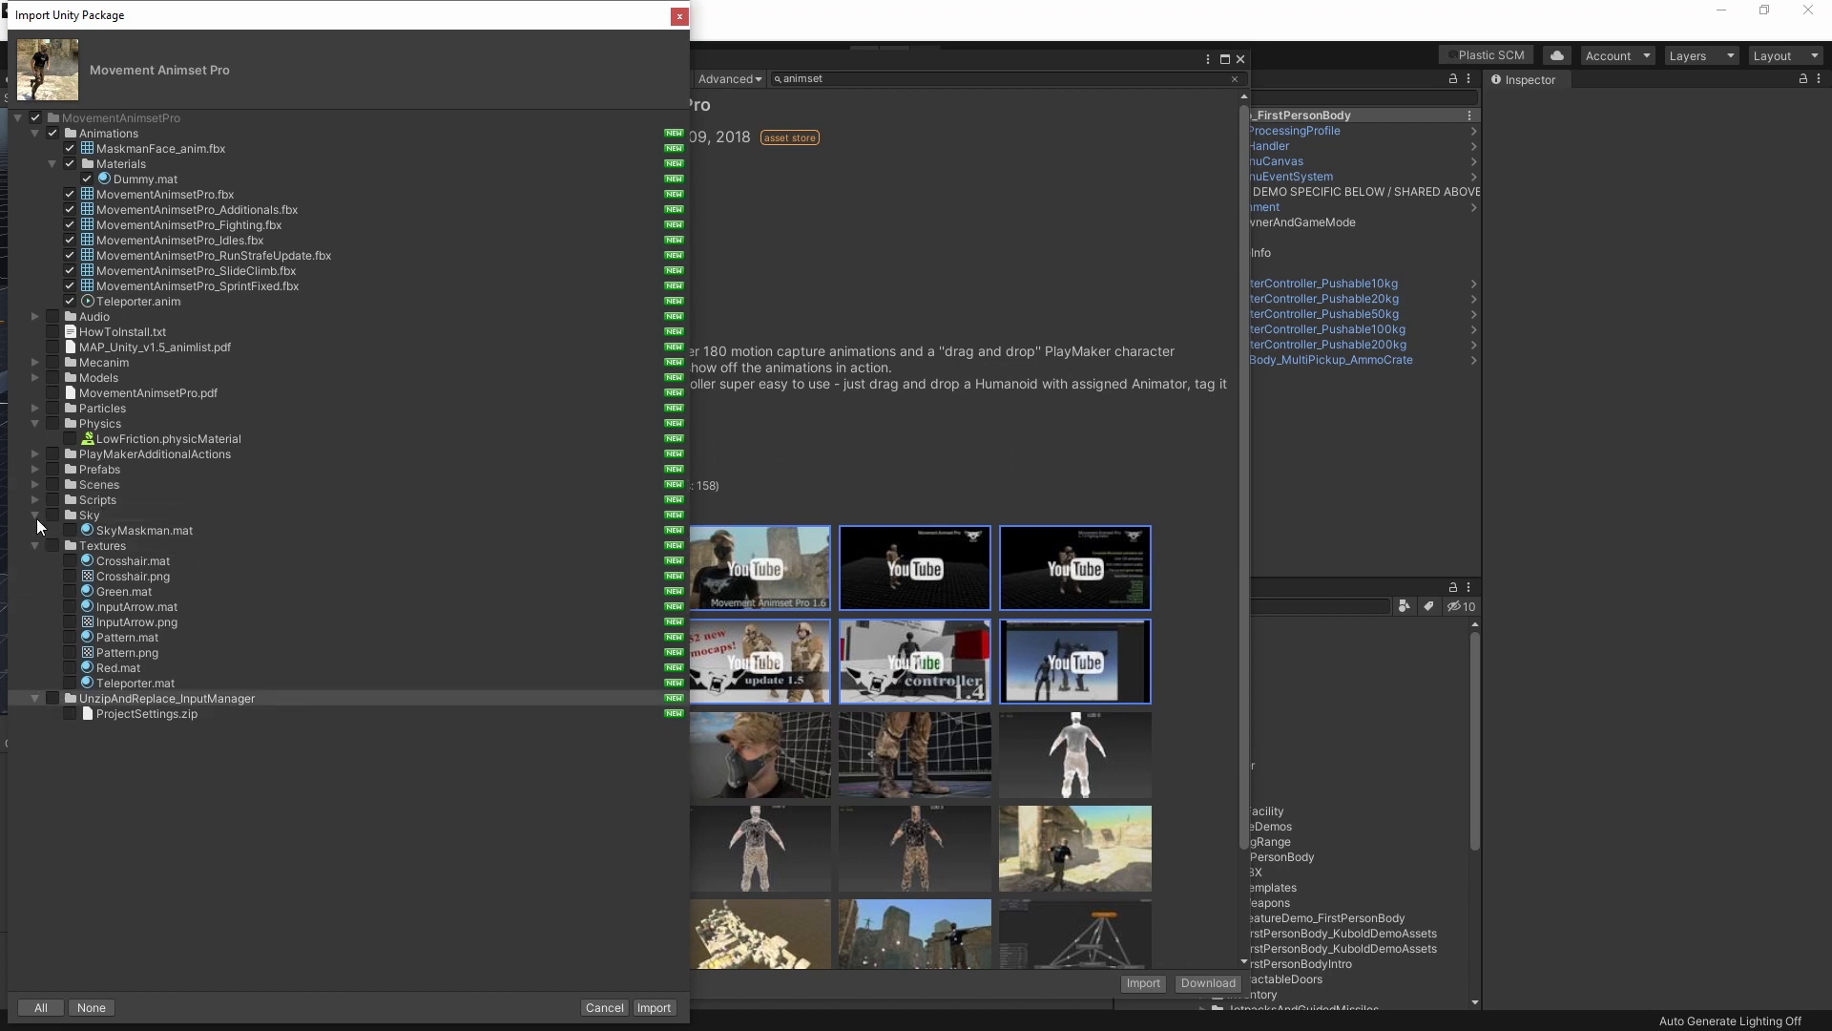
click(35, 515)
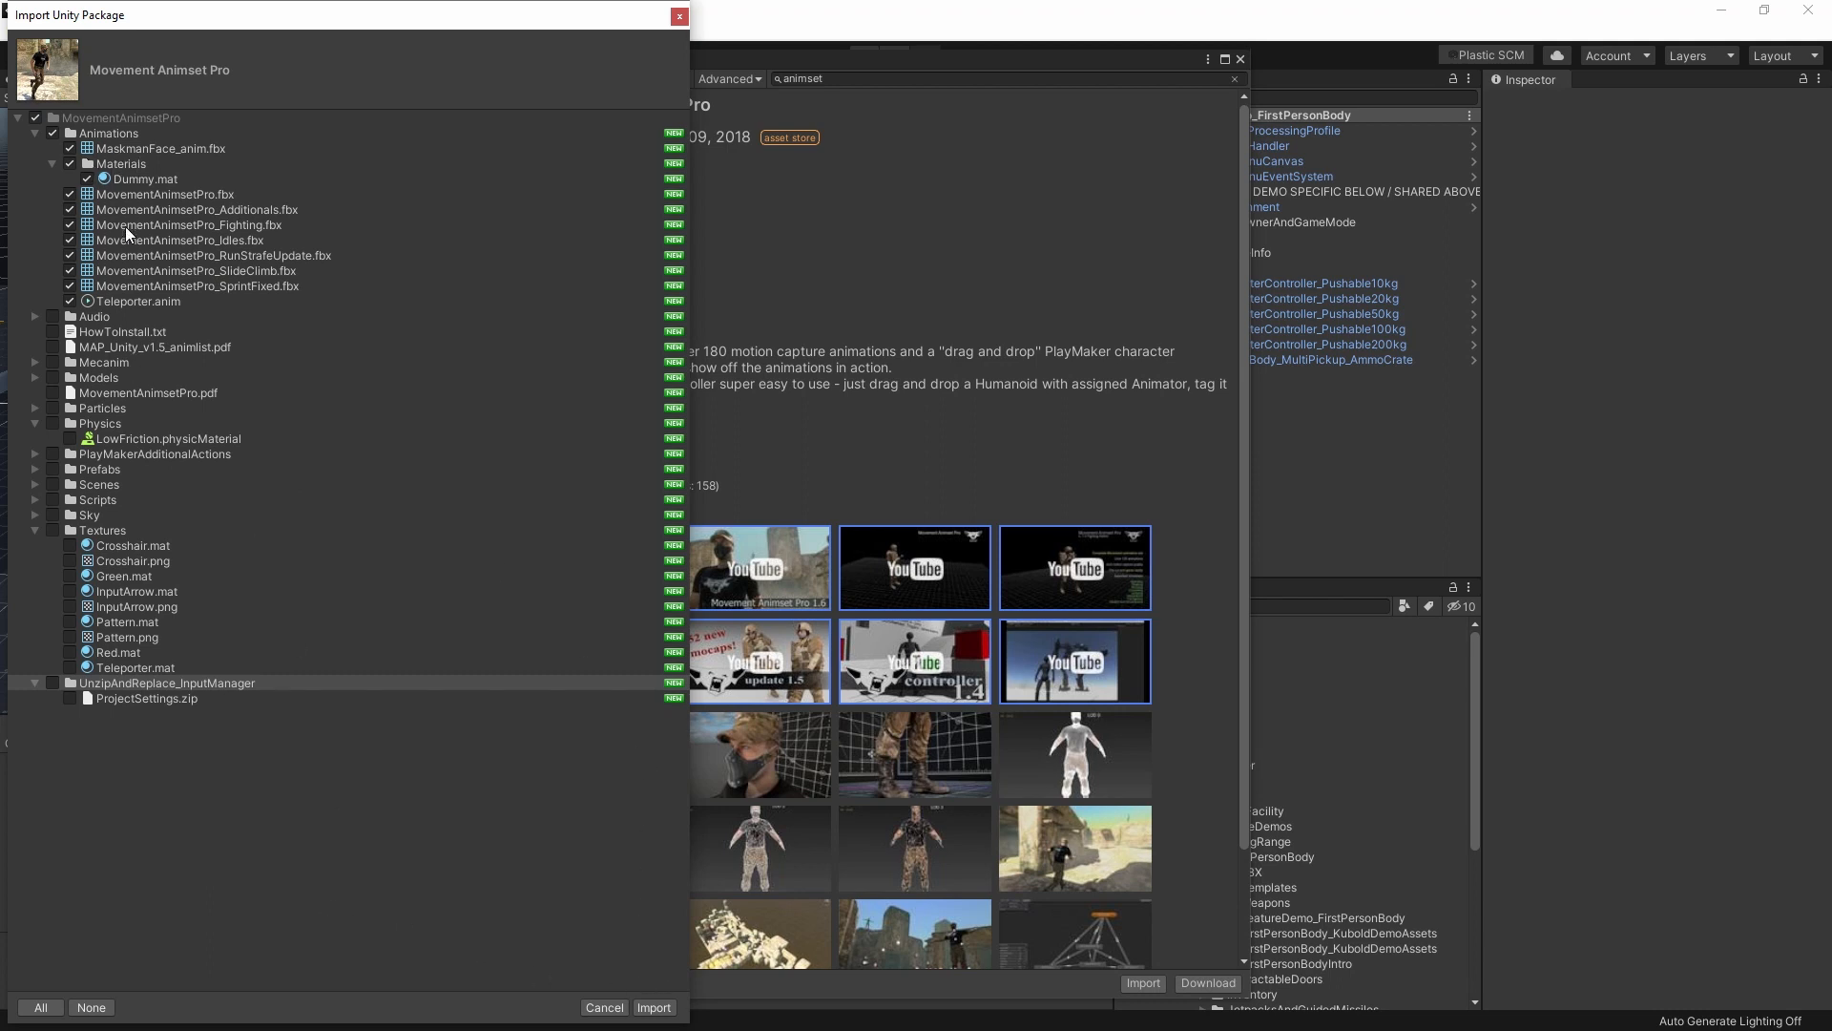
click(654, 1007)
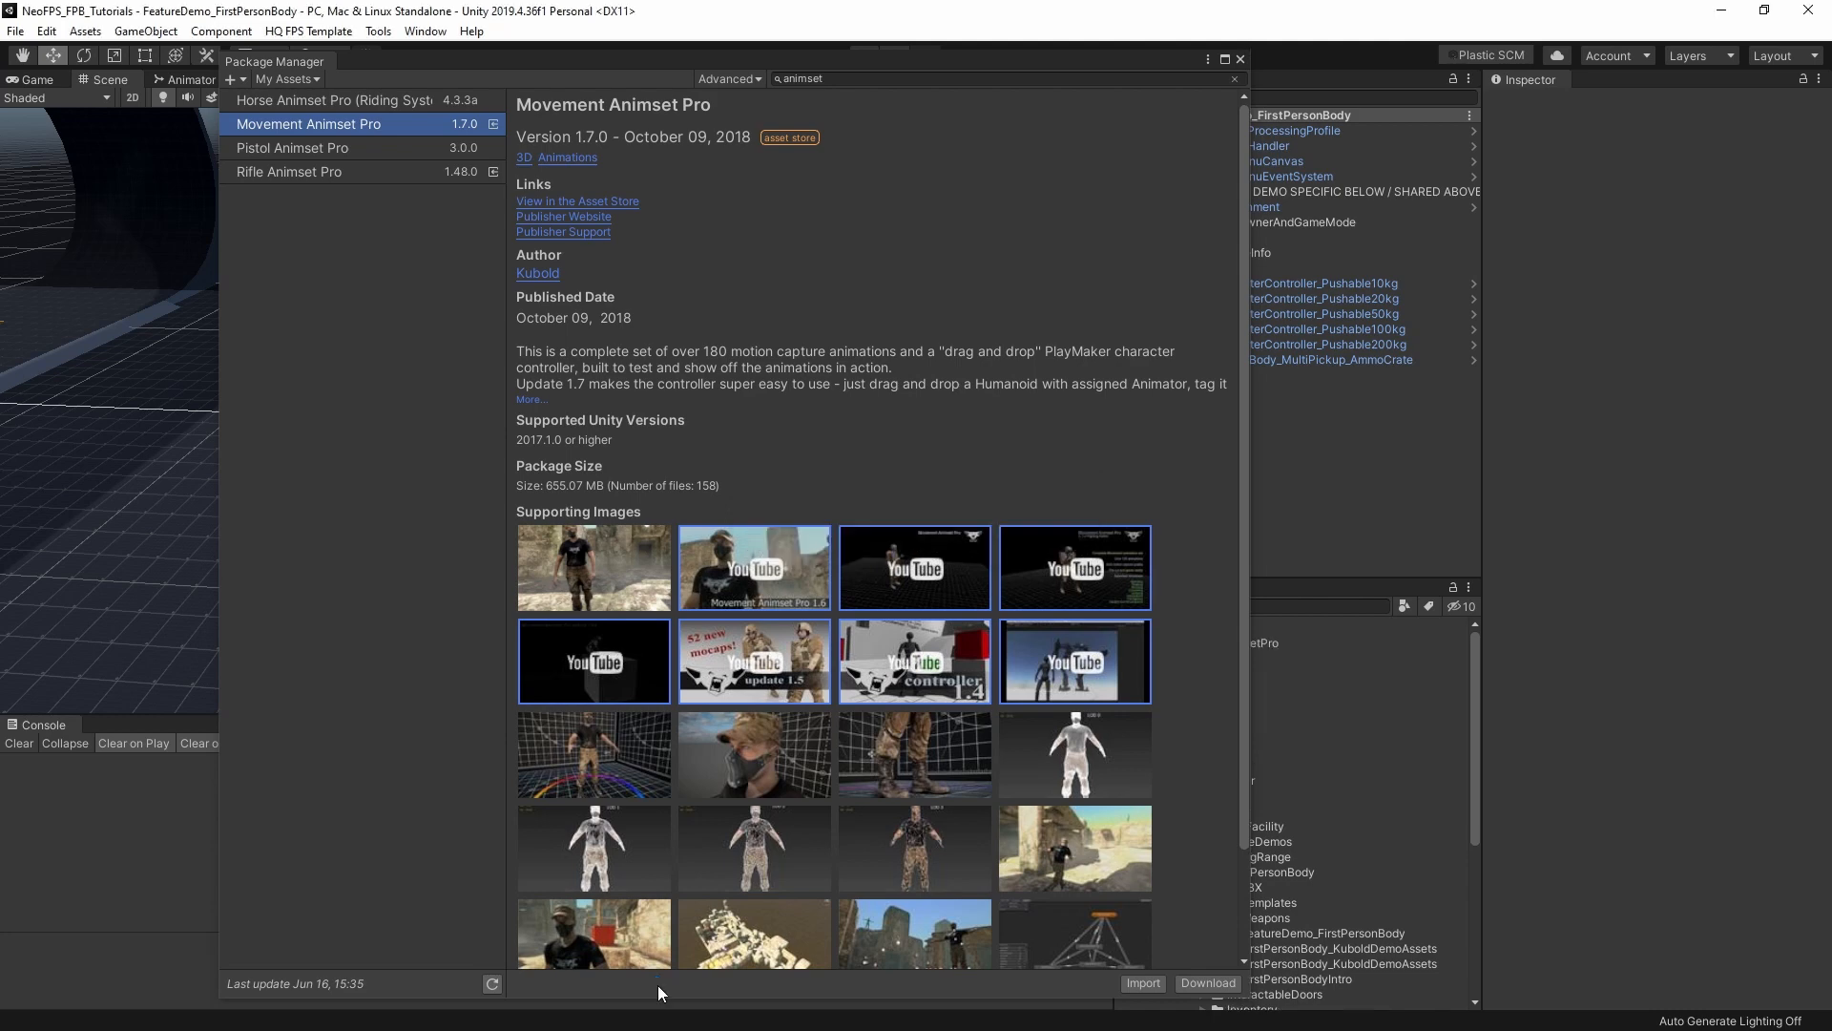
Open Rifle Animset Pro for import and exclude AnimationsDescriptions.pdf, HowToInstall.txt, InputForX360GamePad.jpg and InputManager_Replace.
click(285, 170)
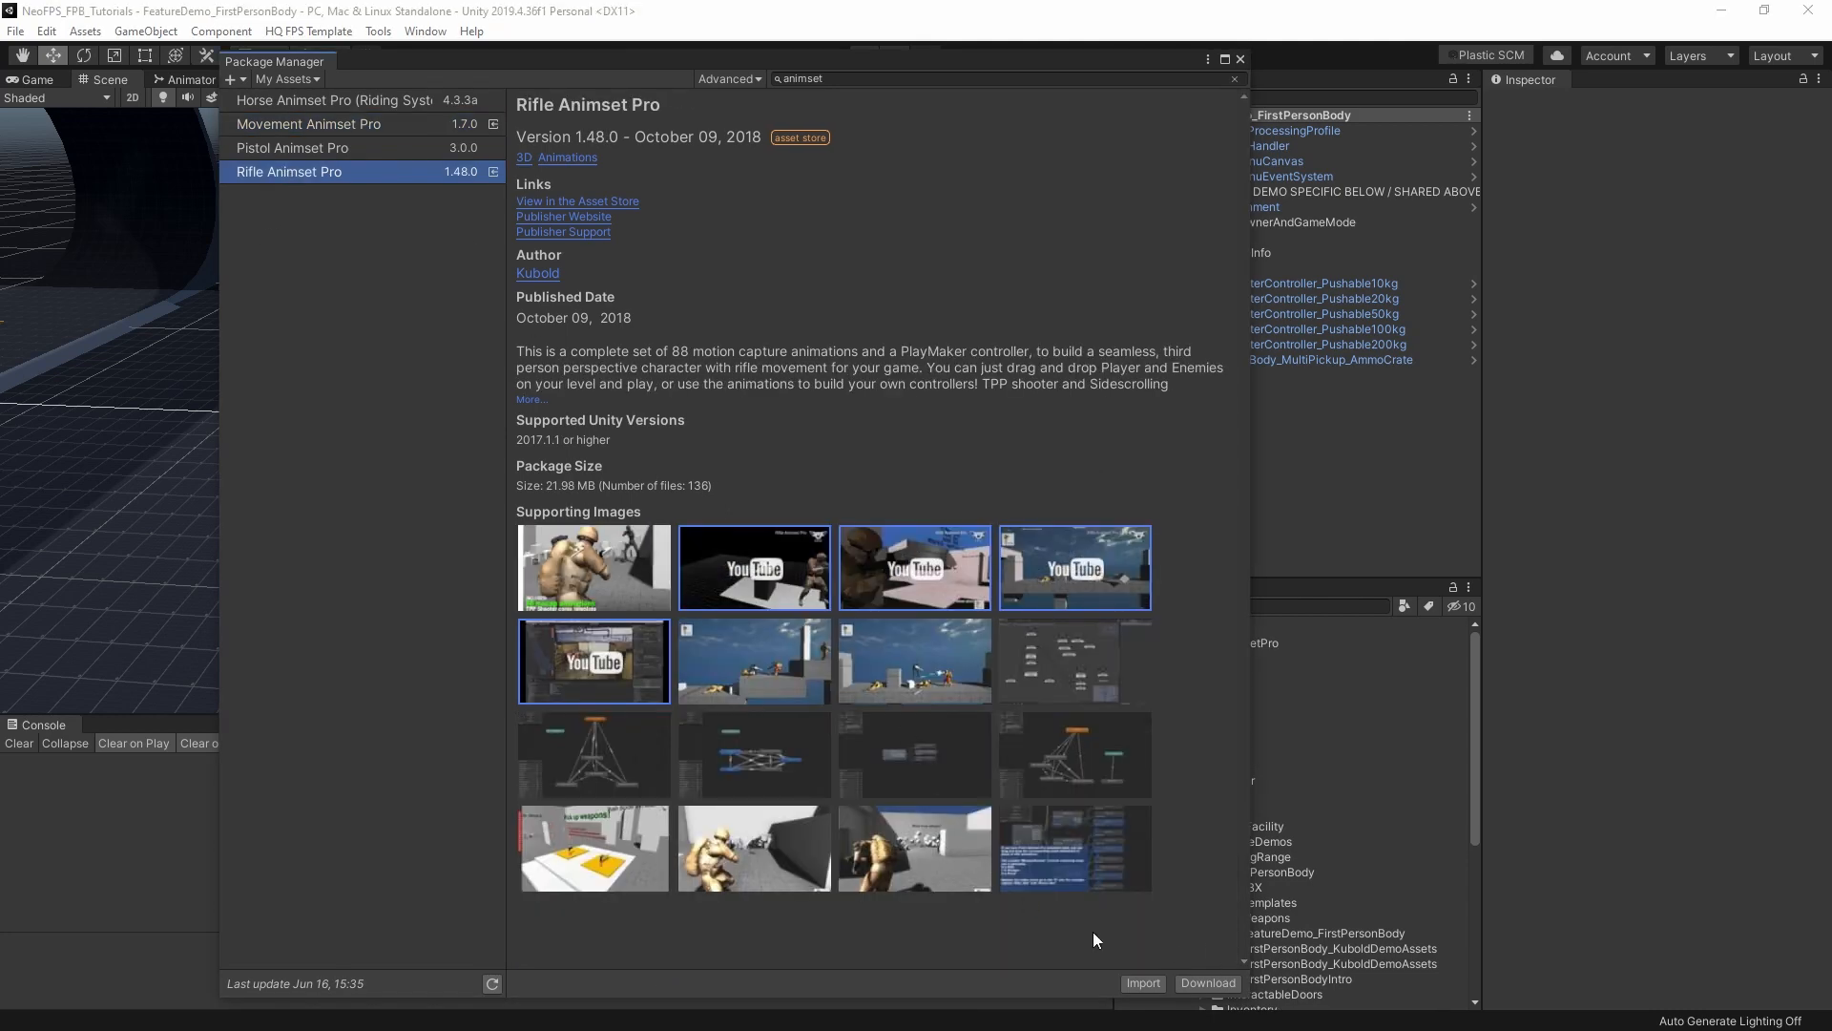
click(1144, 983)
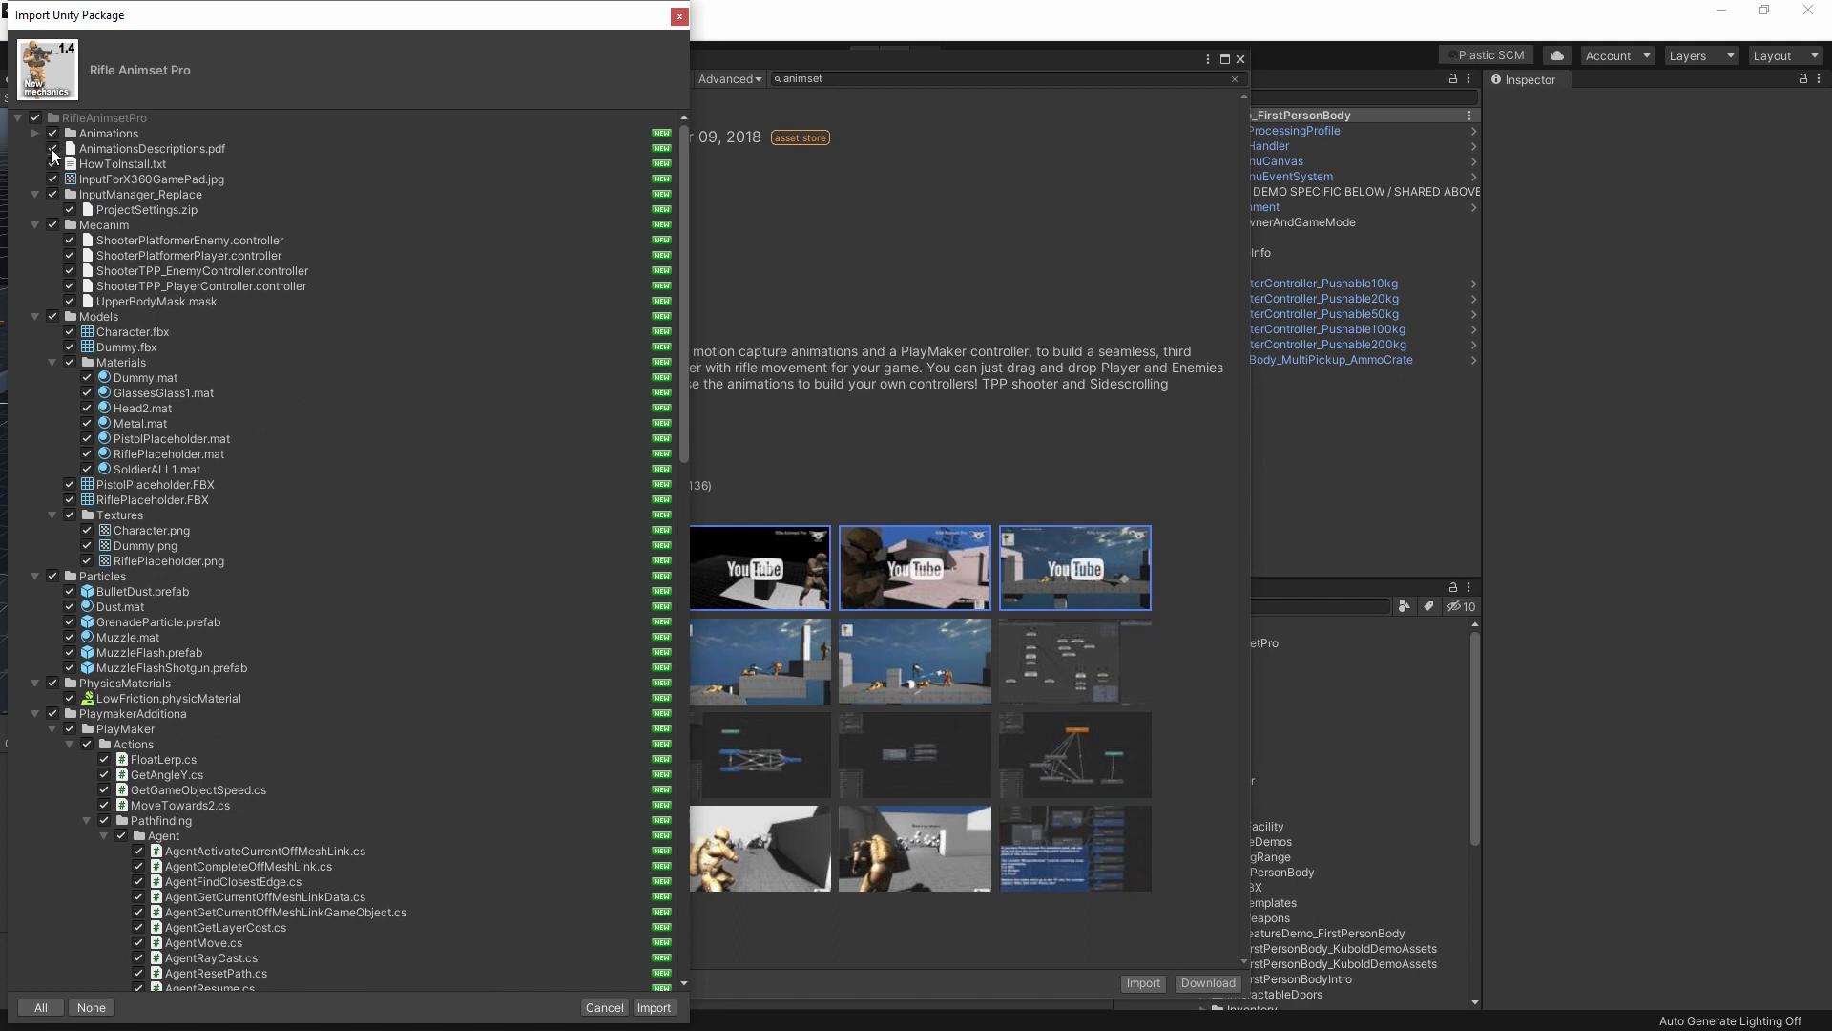
click(52, 148)
click(53, 163)
click(53, 178)
click(52, 193)
click(35, 193)
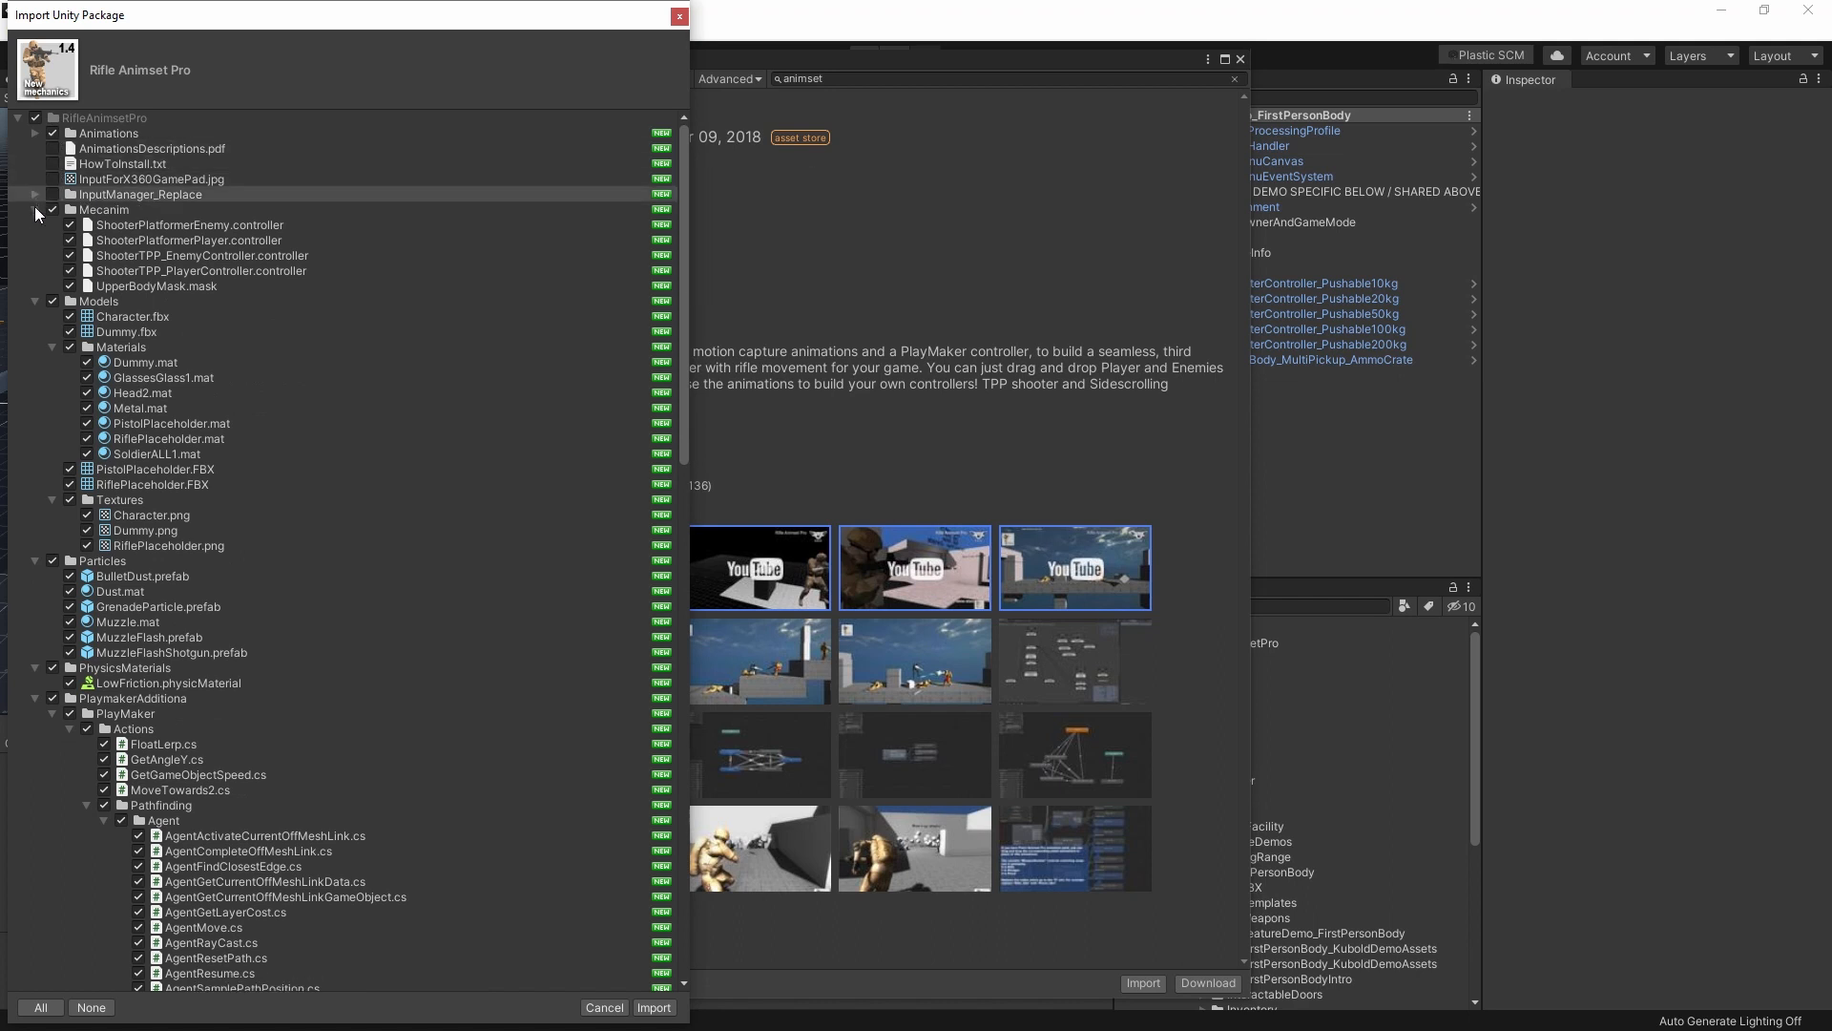
Exclude Mecanim, Models, Particles, PhysicsMaterials, PlaymakerAdditiona and Prefabs from the Rifle Animset Pro import.
click(34, 208)
click(53, 209)
click(53, 224)
click(35, 224)
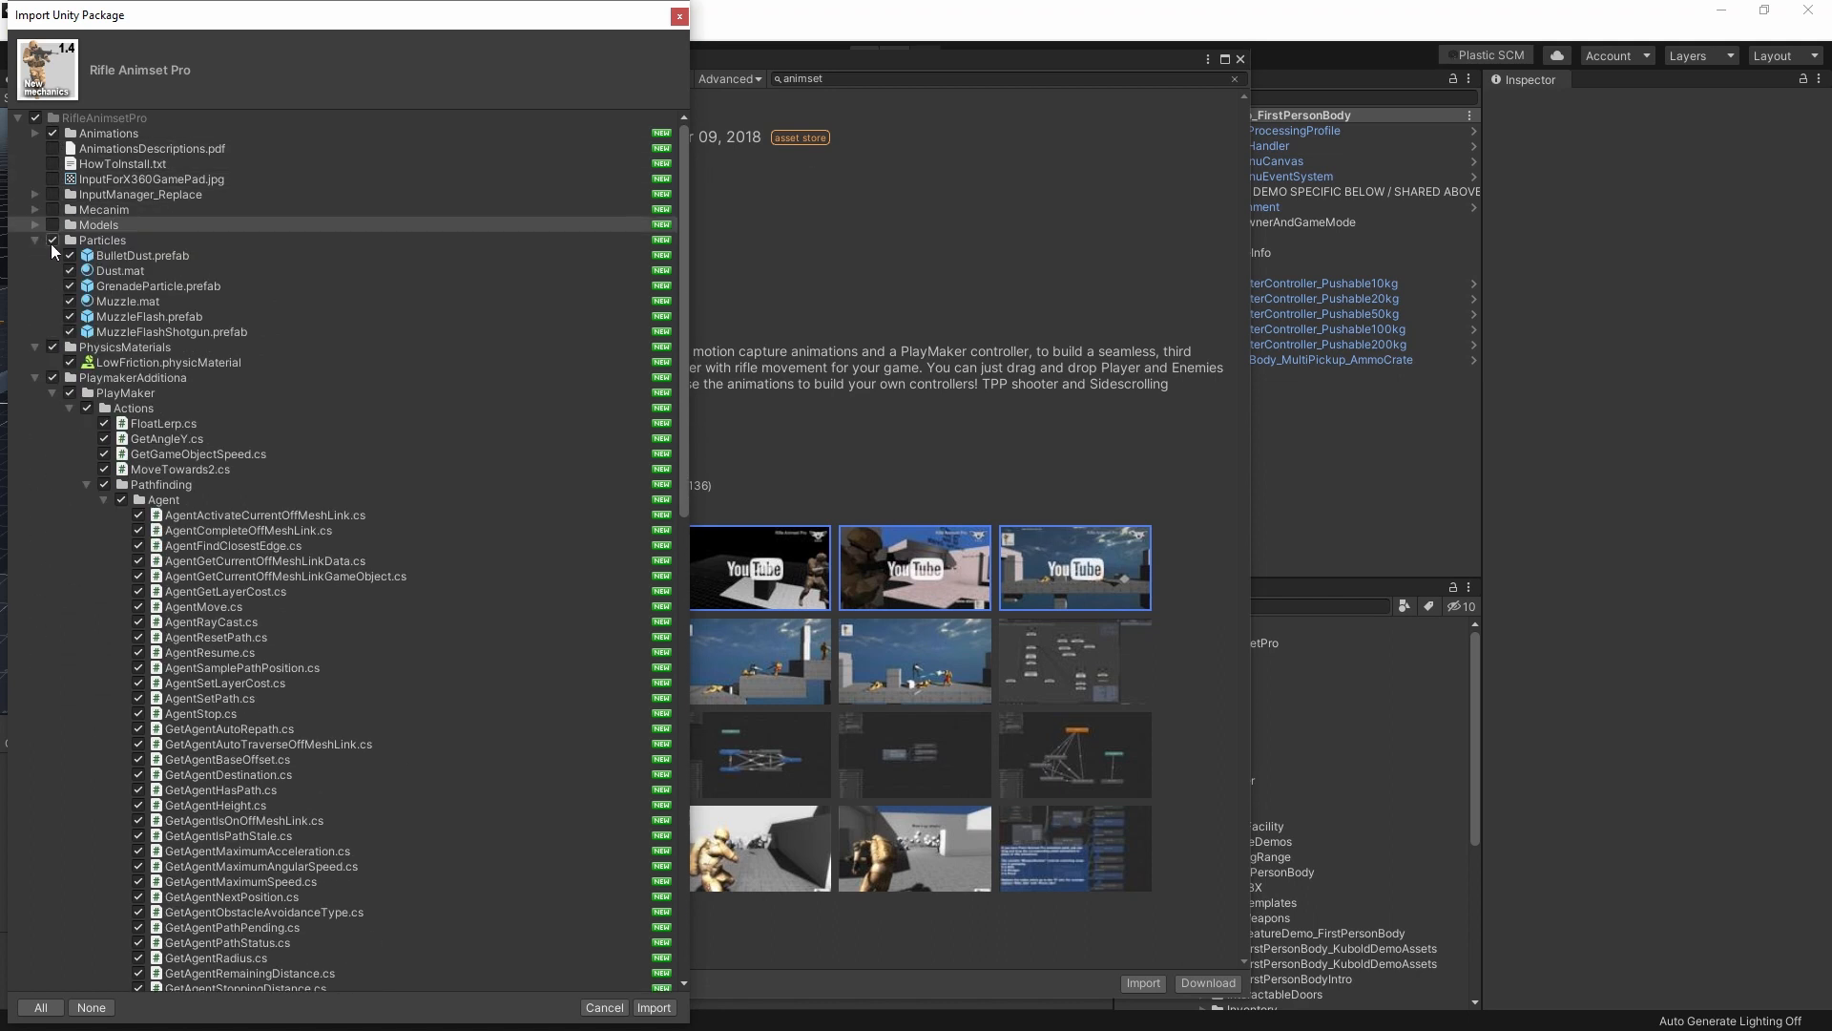
click(53, 239)
click(52, 347)
click(52, 377)
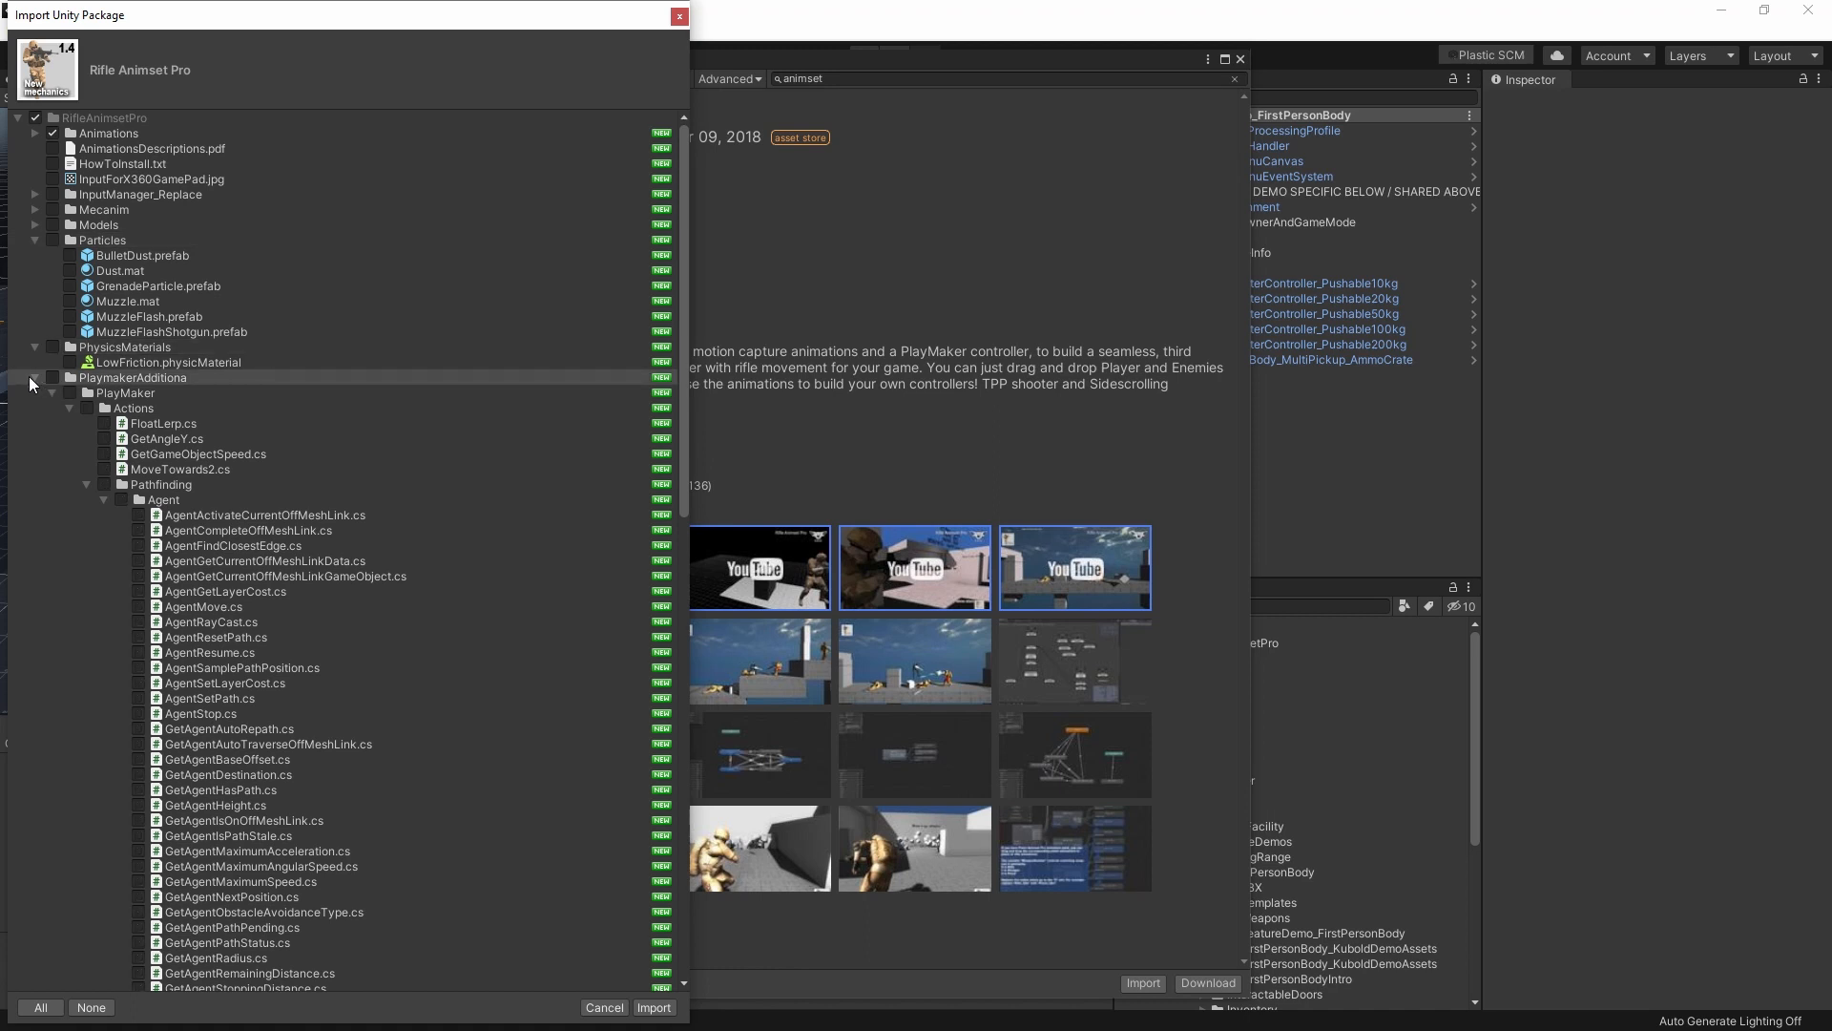
click(35, 377)
click(53, 392)
Exclude readme.txt, Scenes, Scripts, switchweapons.png and UI, and import only the Animations folder of Rifle Animset Pro.
click(52, 530)
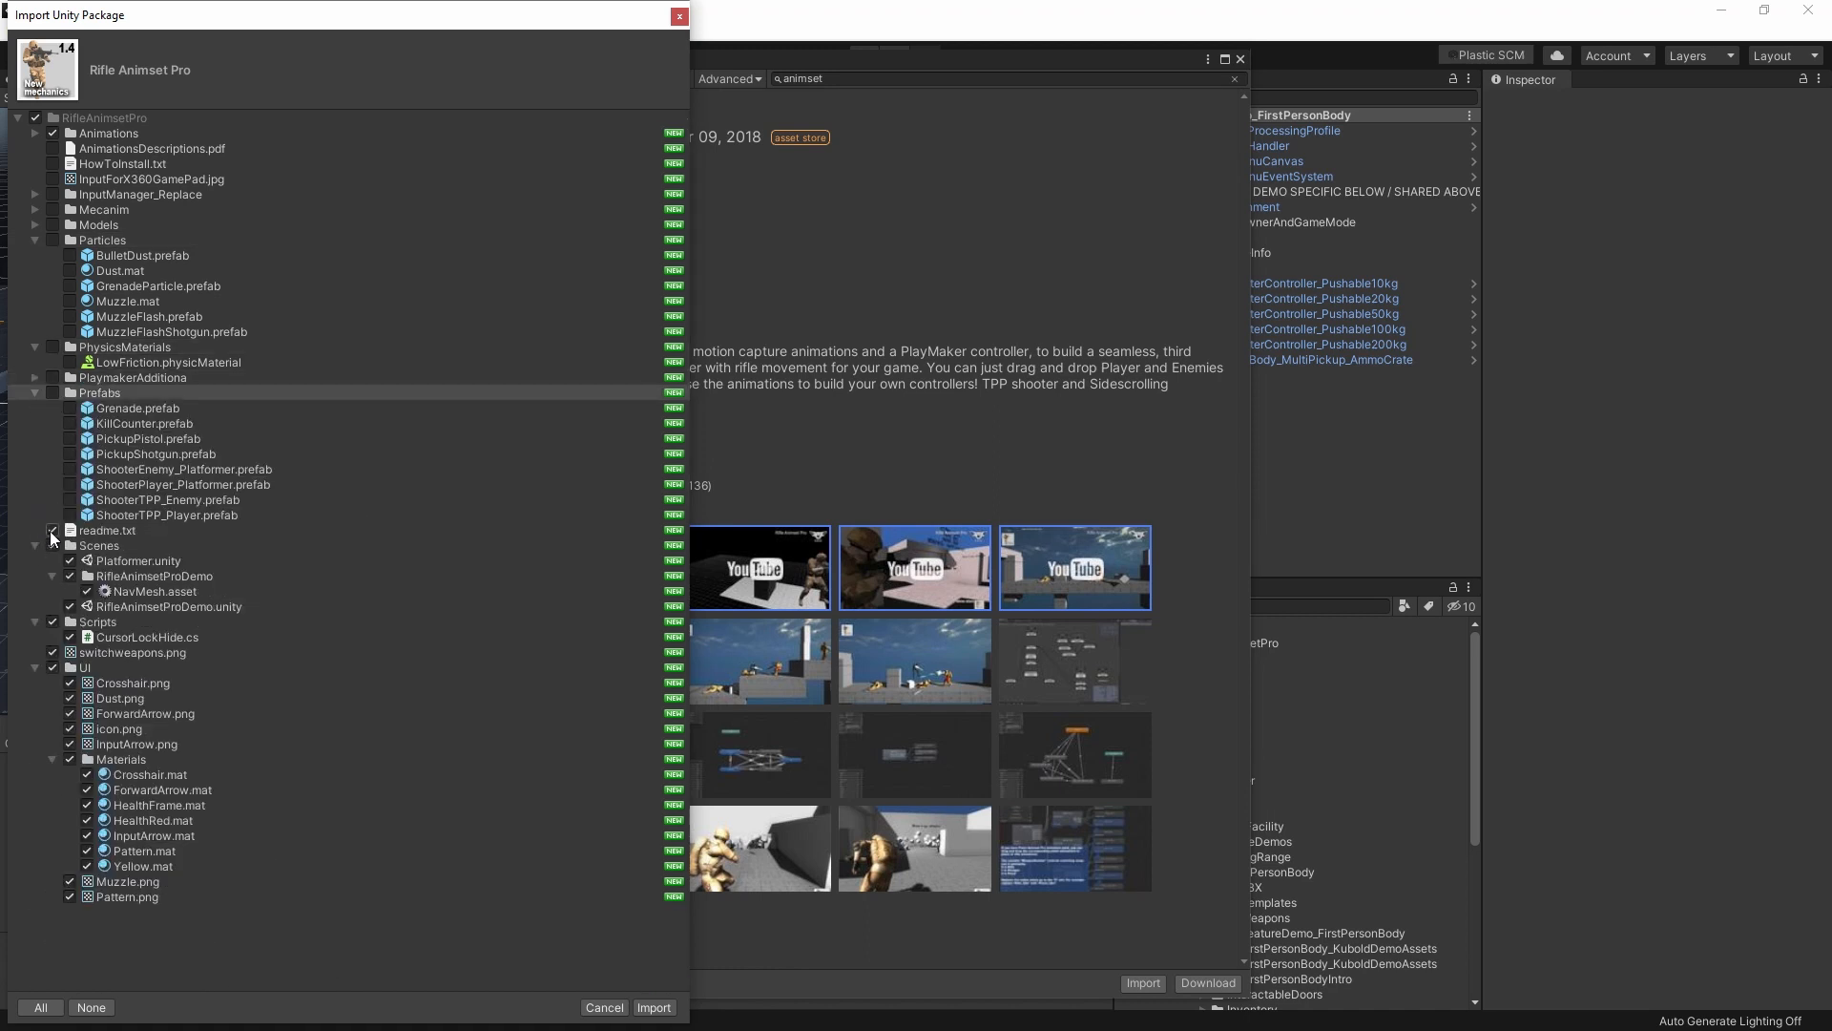
click(53, 544)
click(53, 622)
click(53, 651)
click(53, 667)
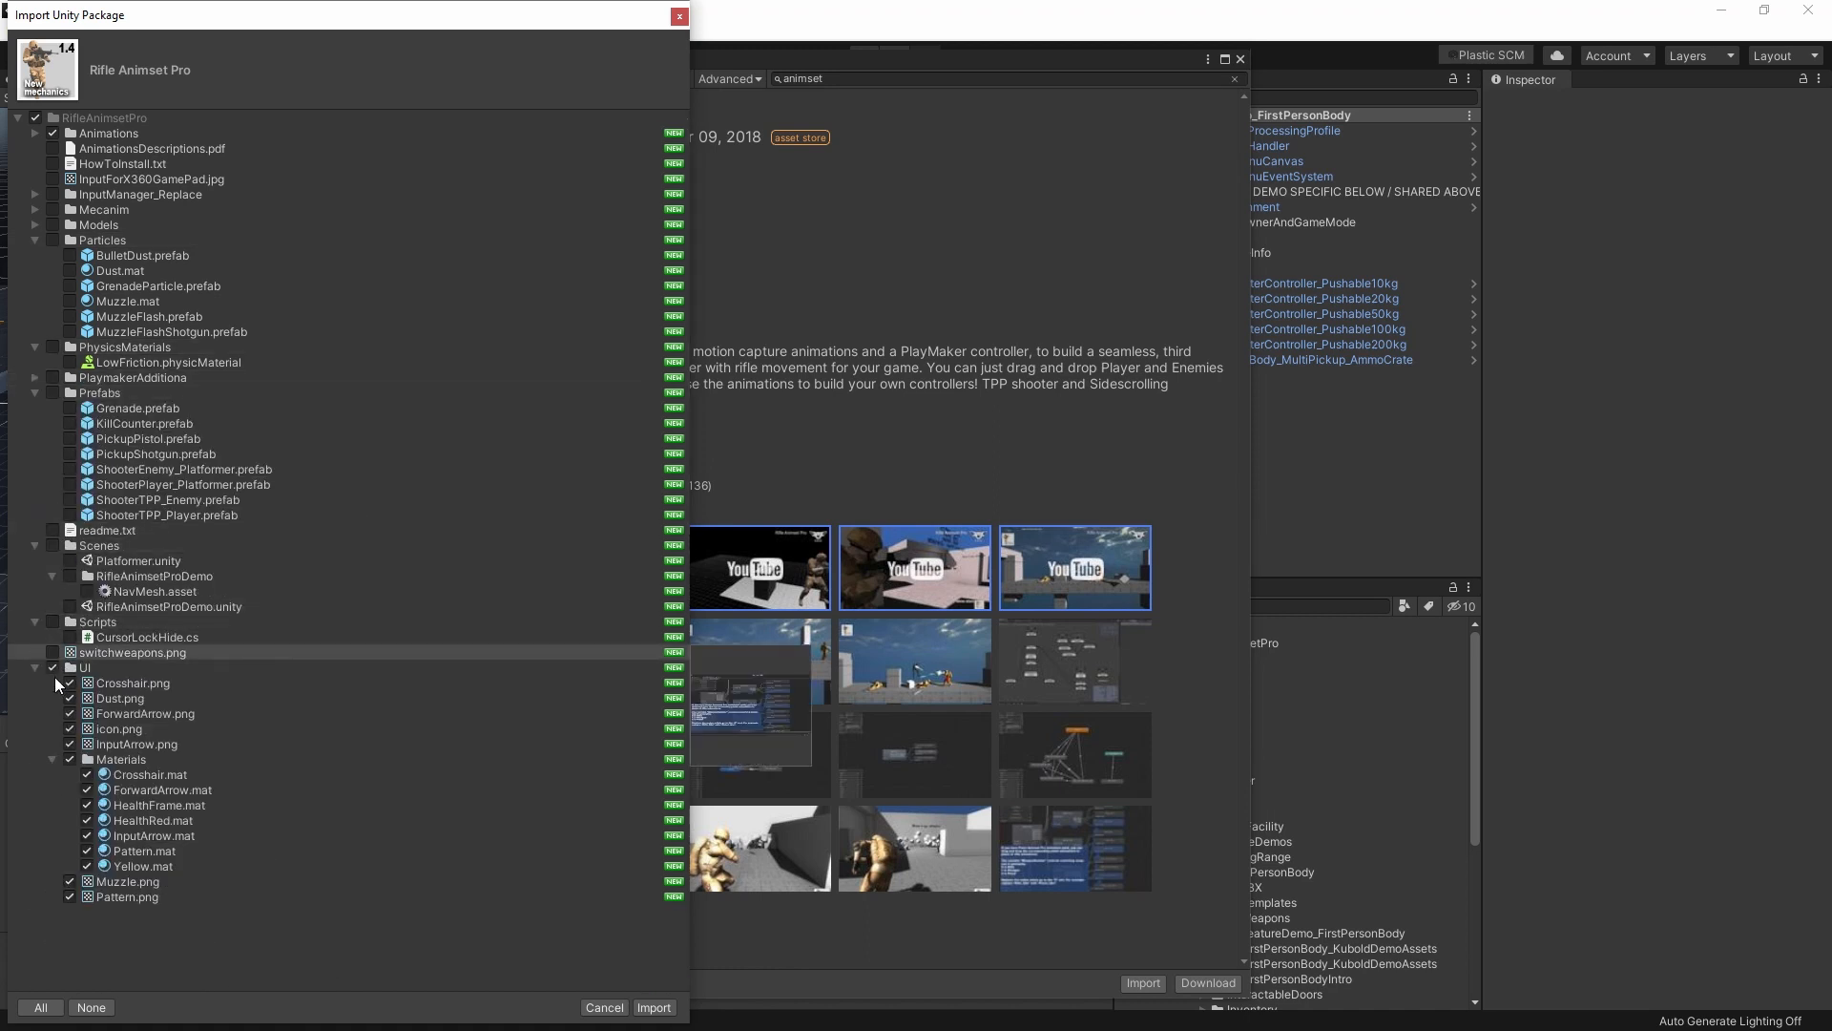
click(644, 1007)
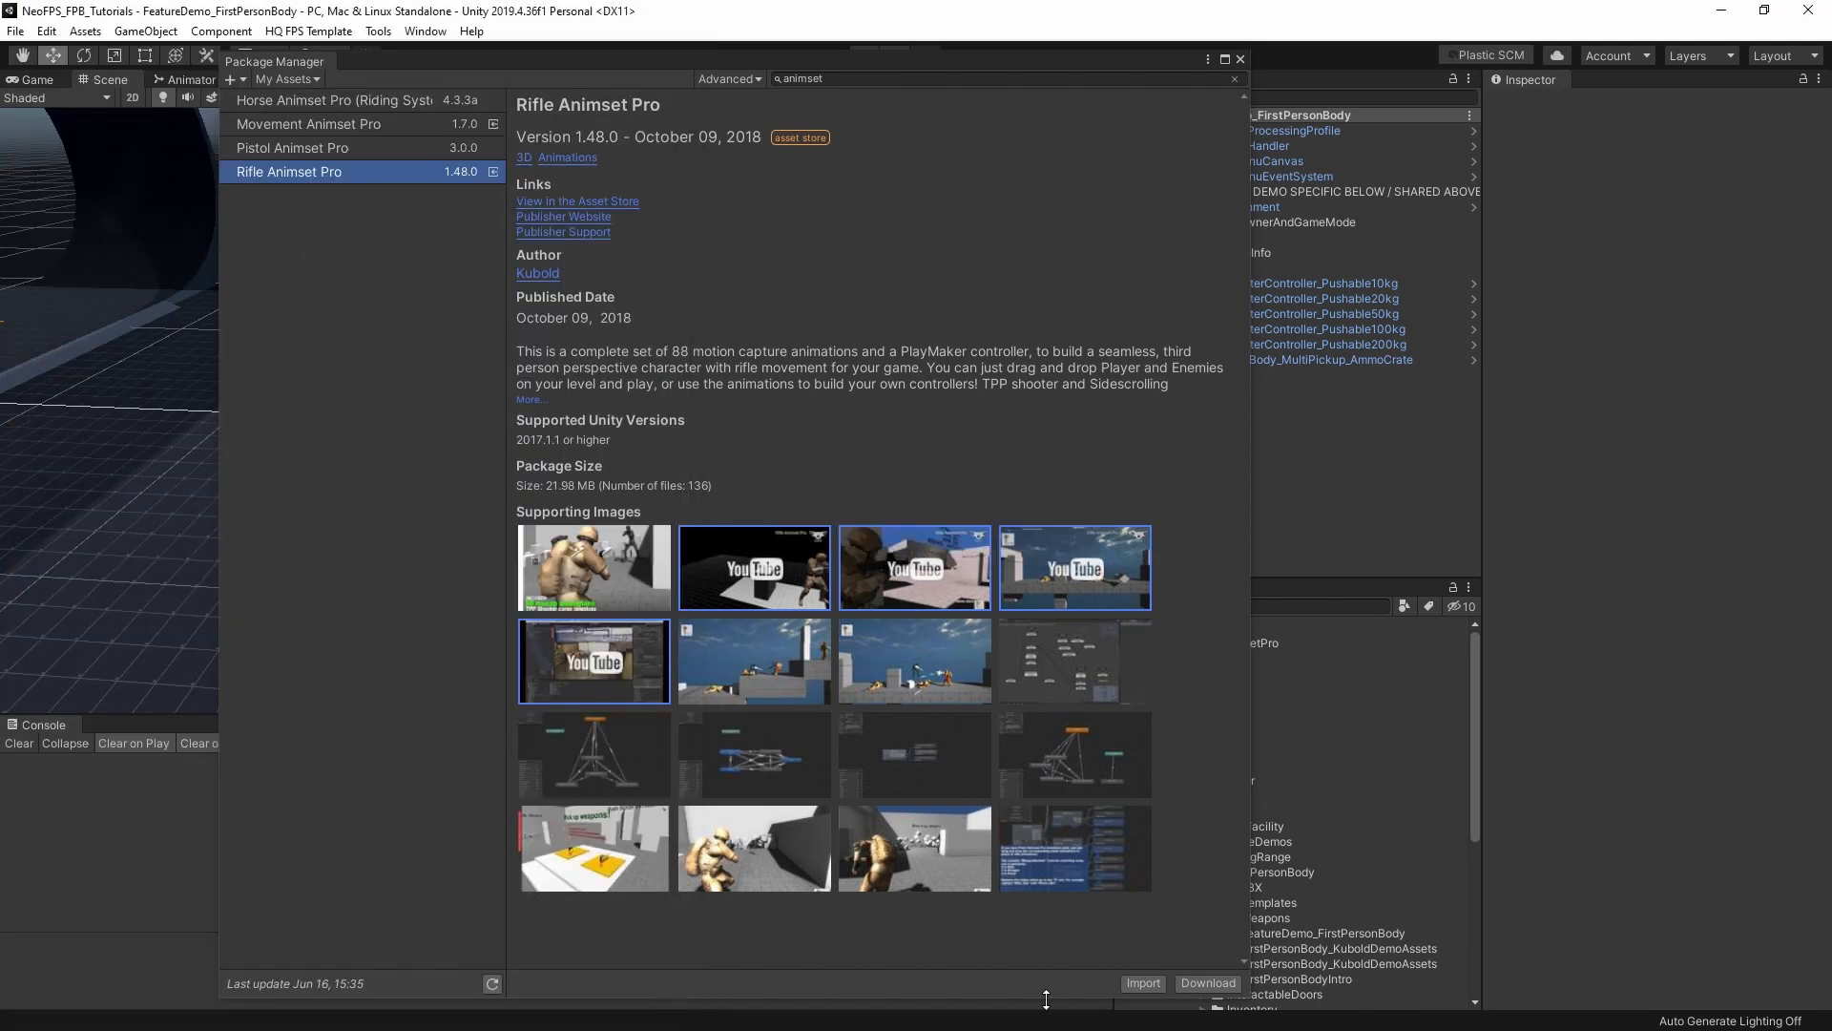
Close the Package Manager and collapse the NeoFPS folder in the project assets.
click(1241, 60)
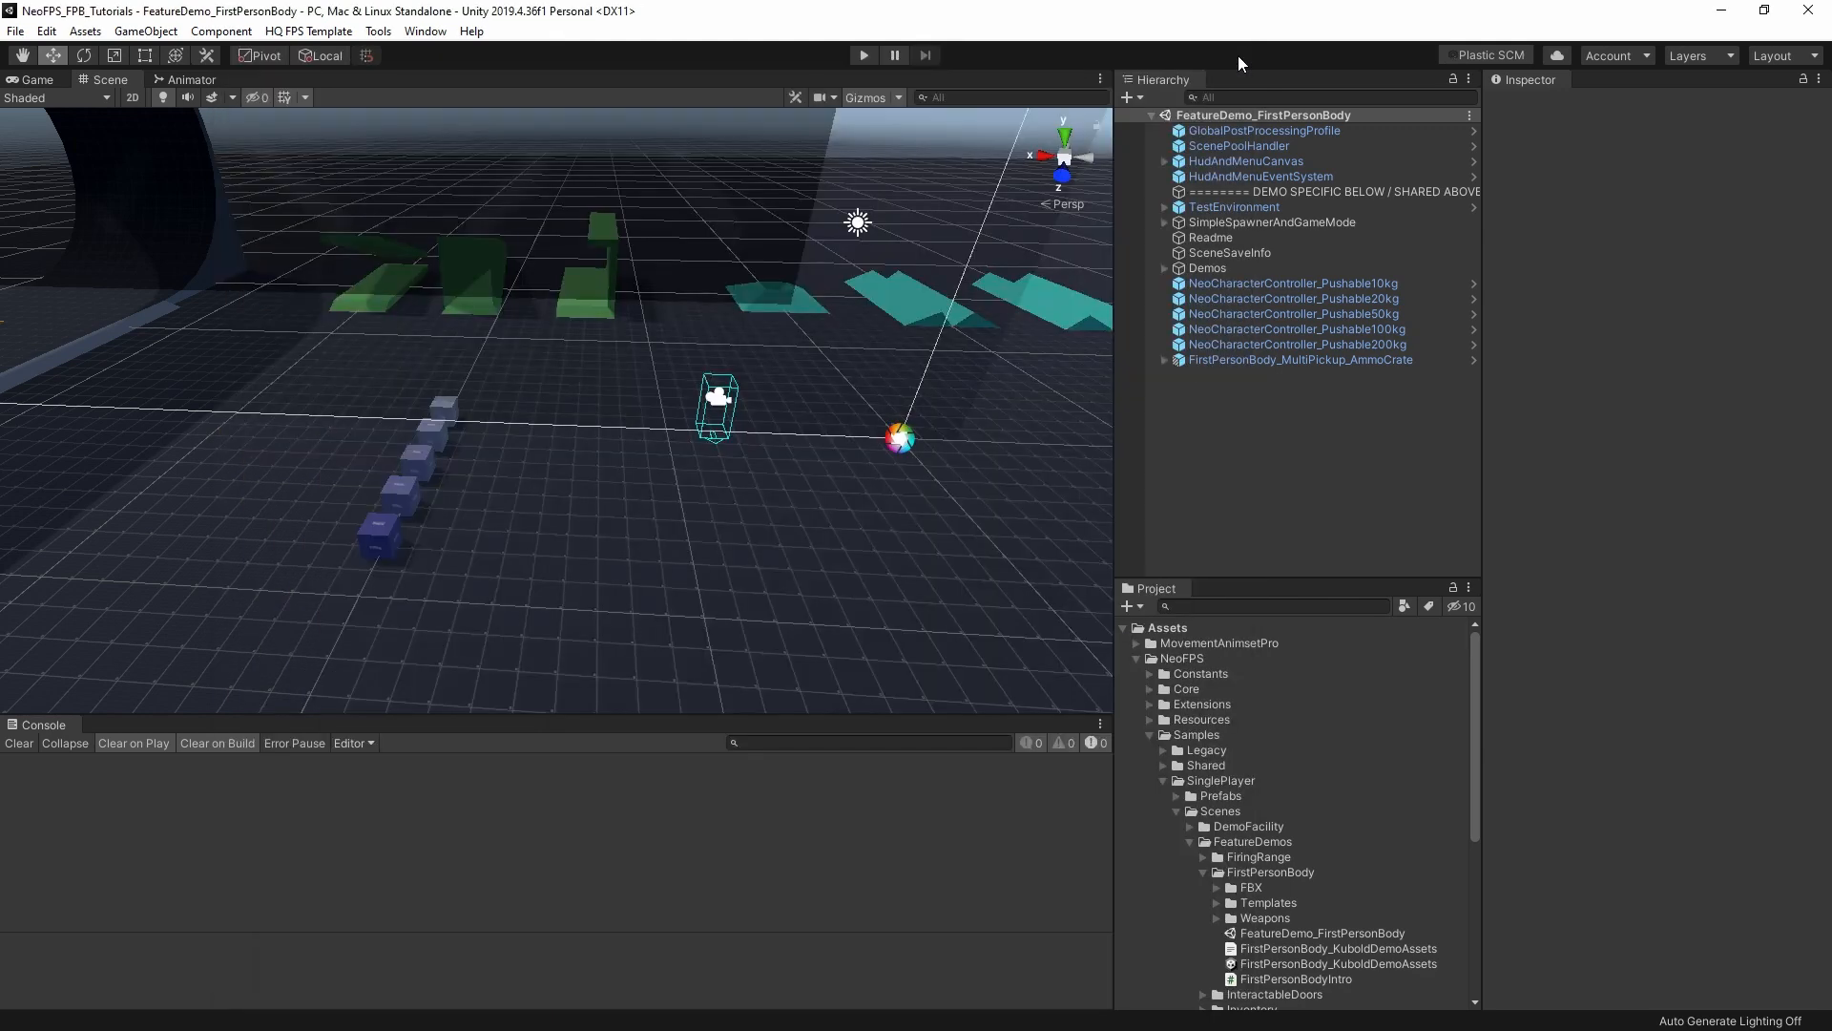
click(1137, 659)
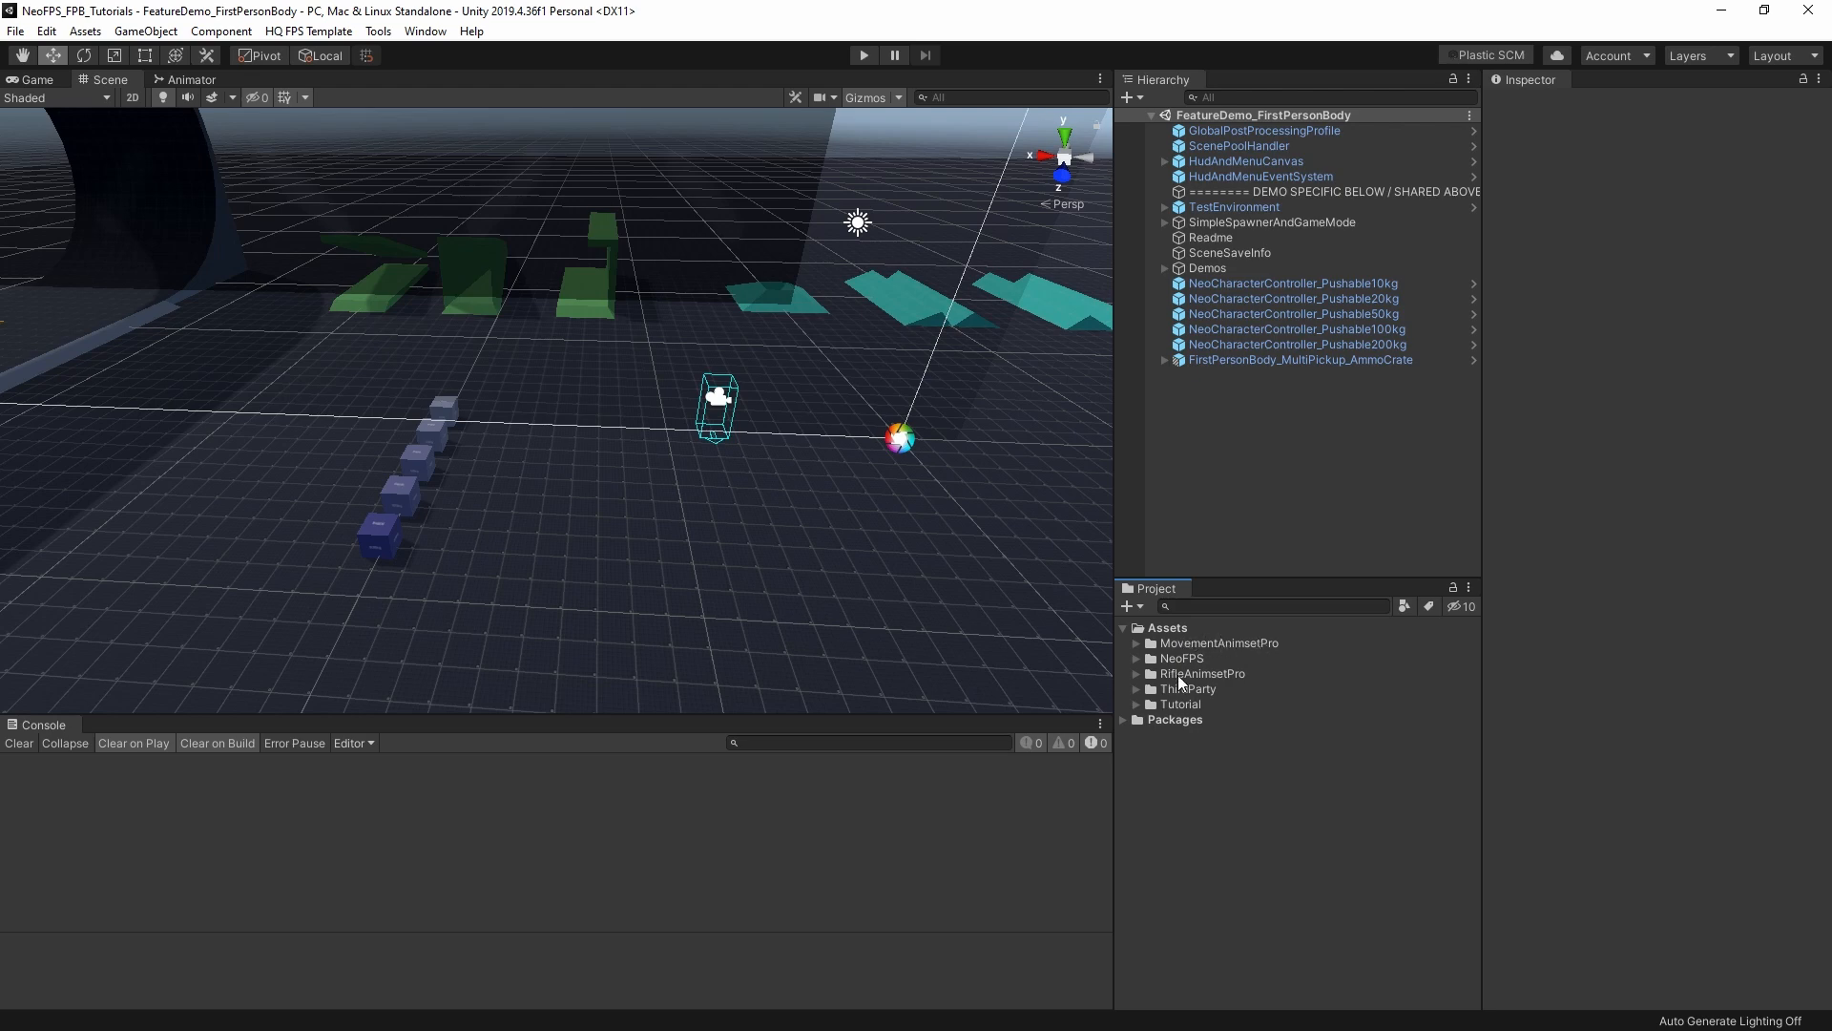
Move the MovementAnimsetPro and RifleAnimsetPro folders into the ThirdParty folder and collapse it.
click(1137, 689)
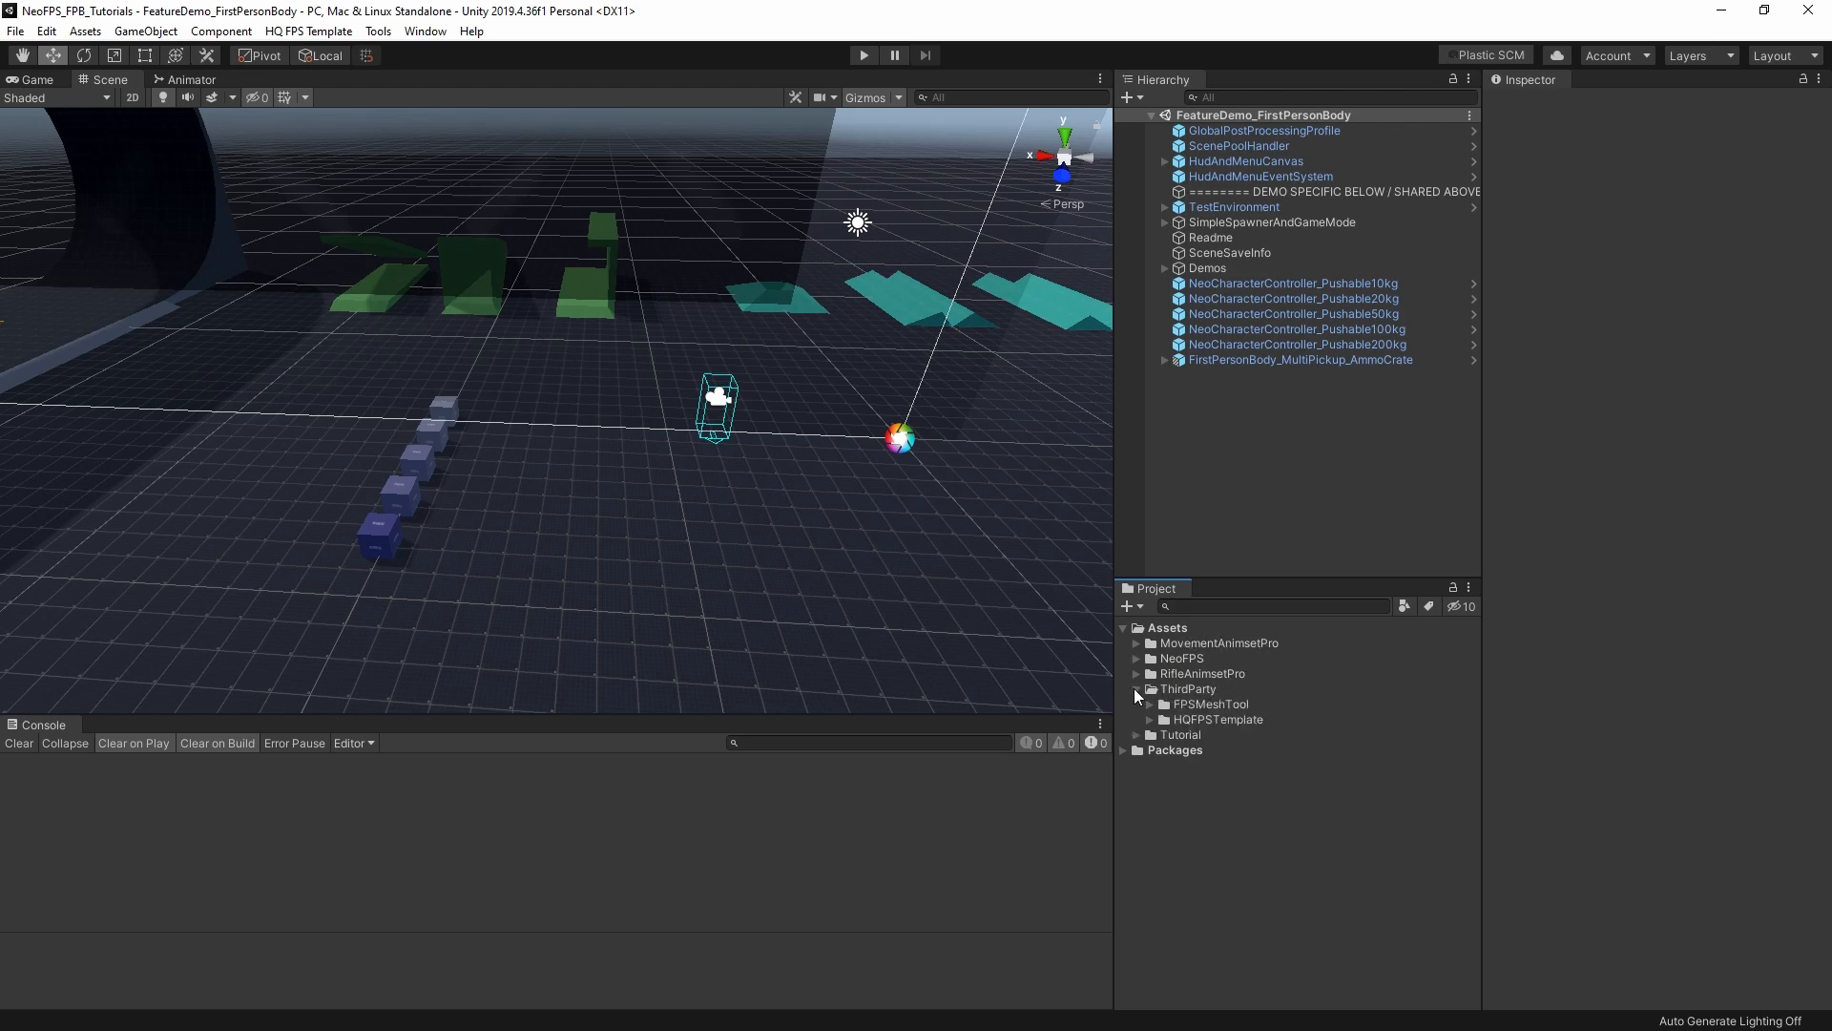
click(1212, 642)
ctrl+click(1205, 673)
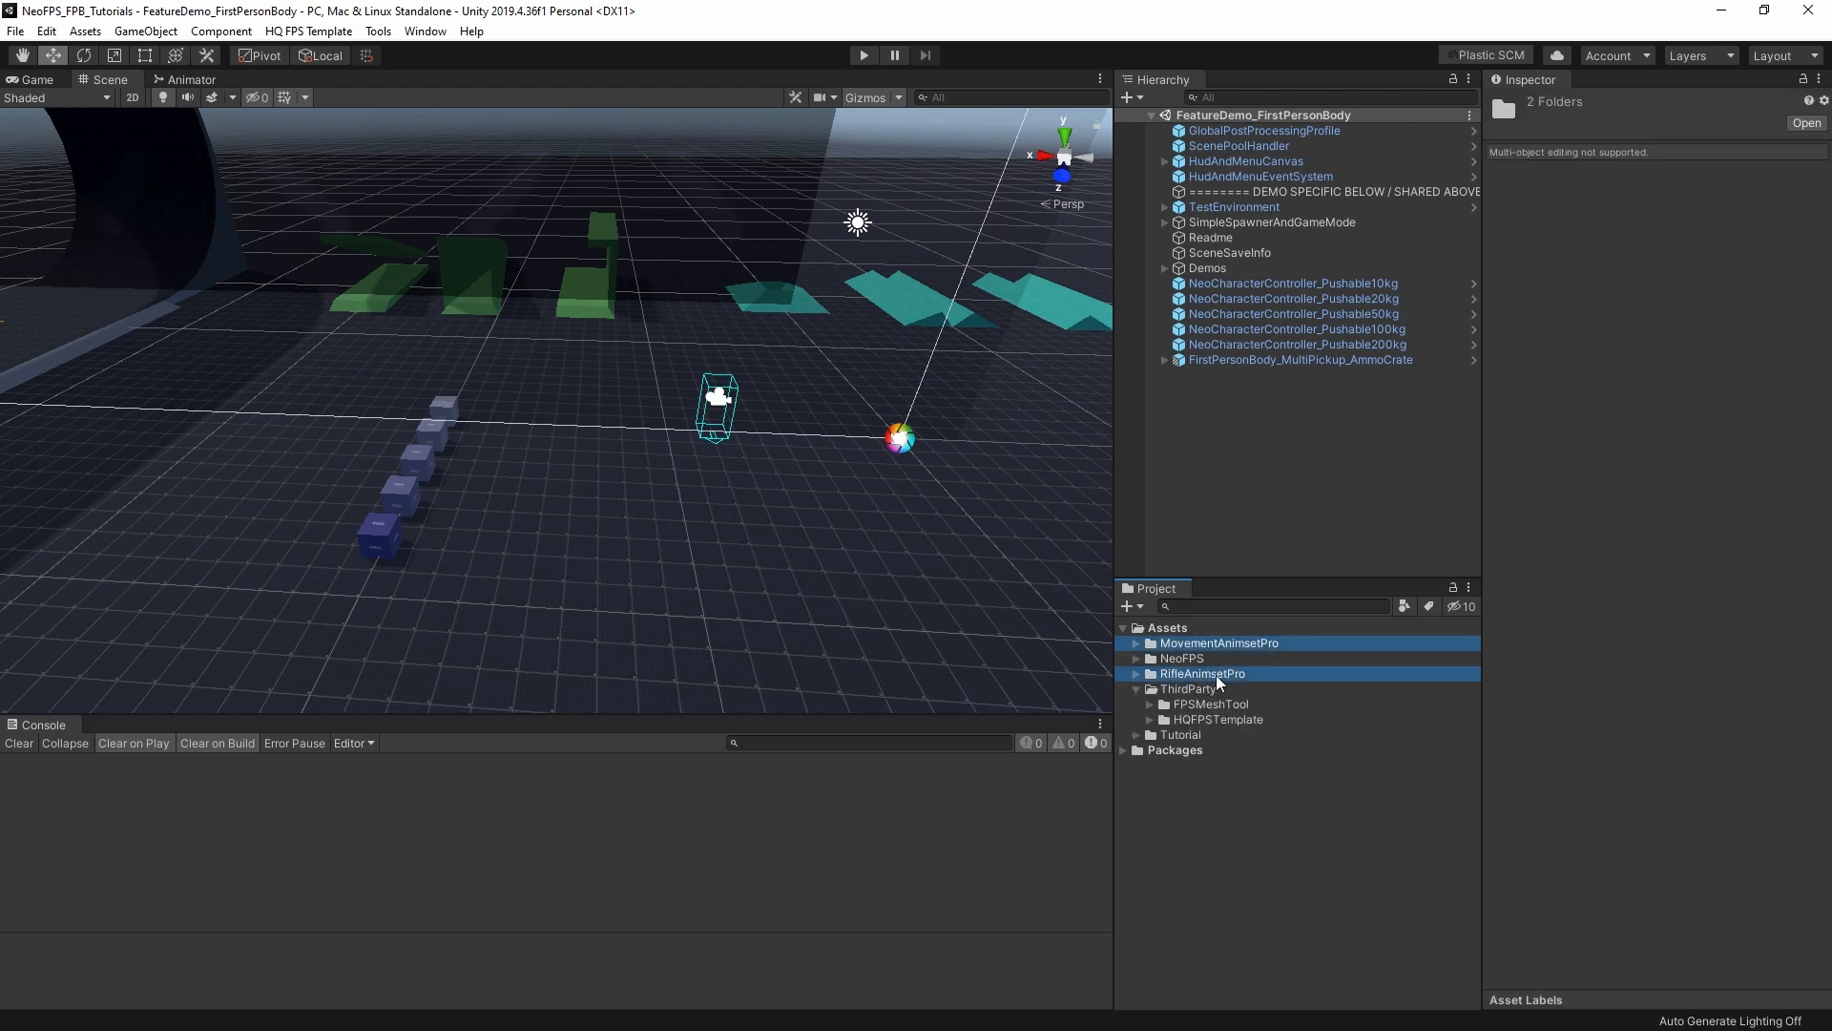
drag(1200, 696, 1191, 688)
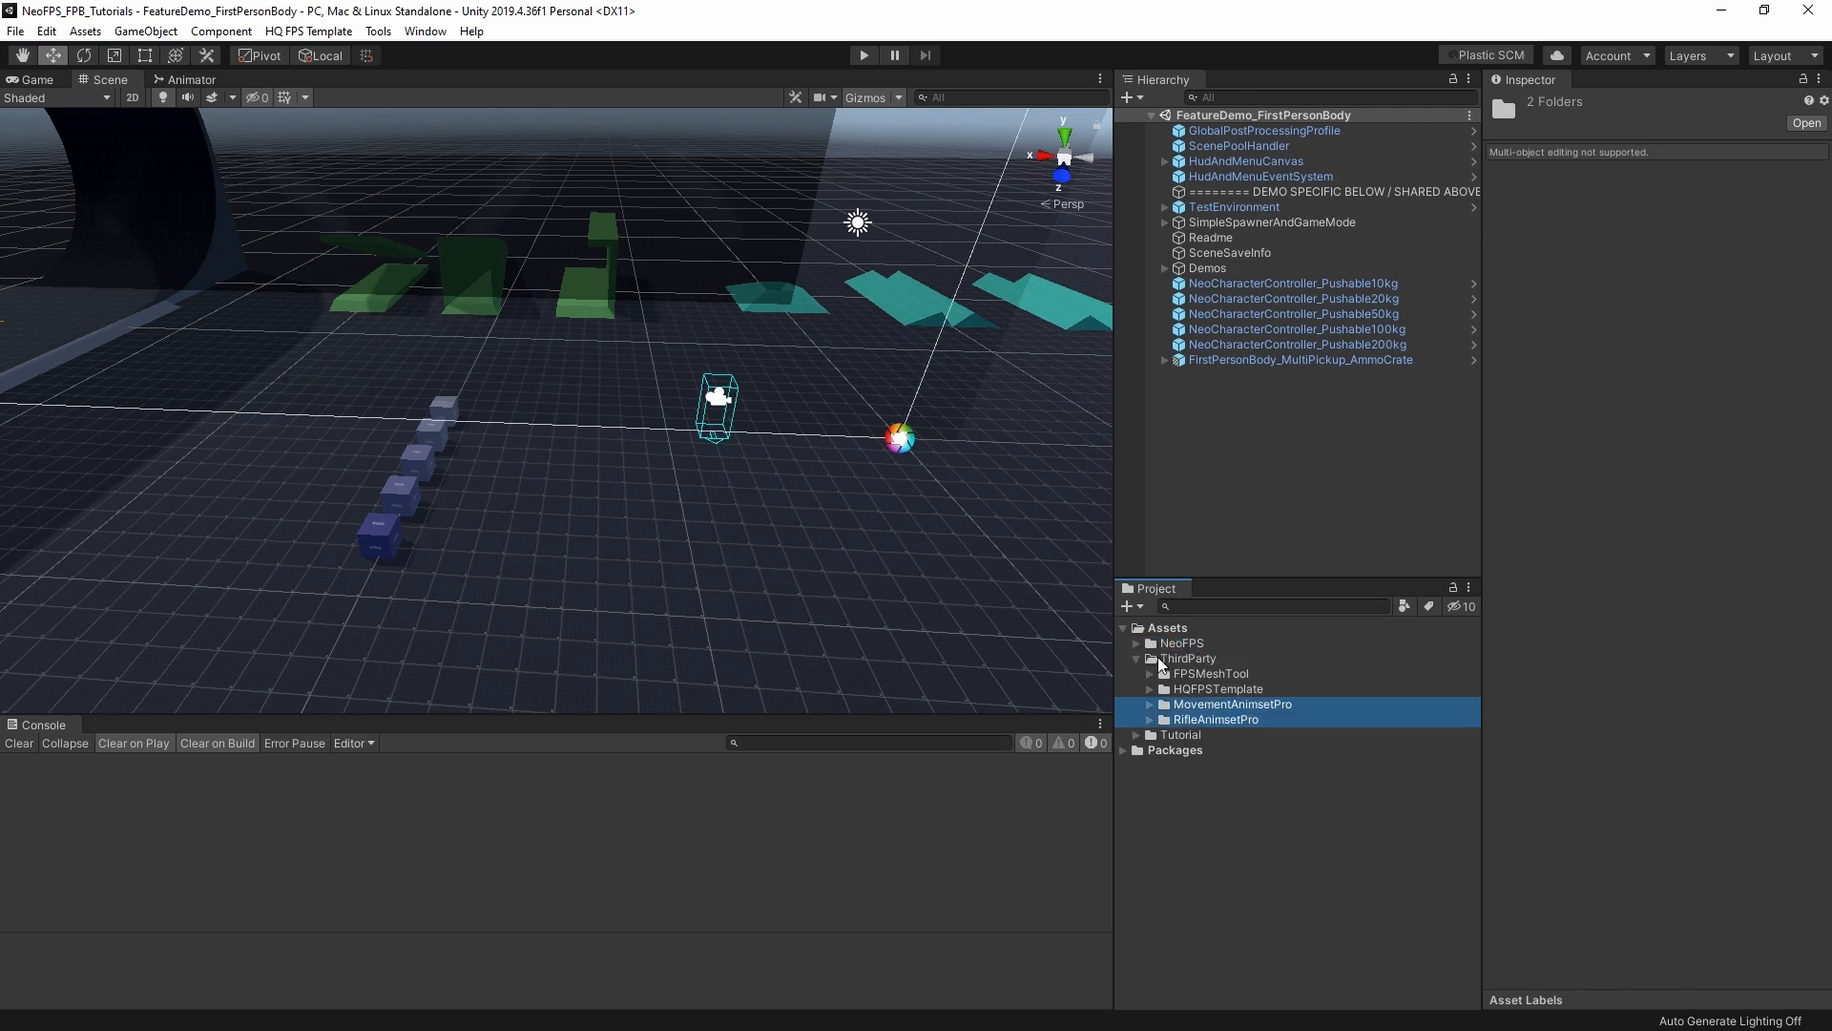
click(1136, 660)
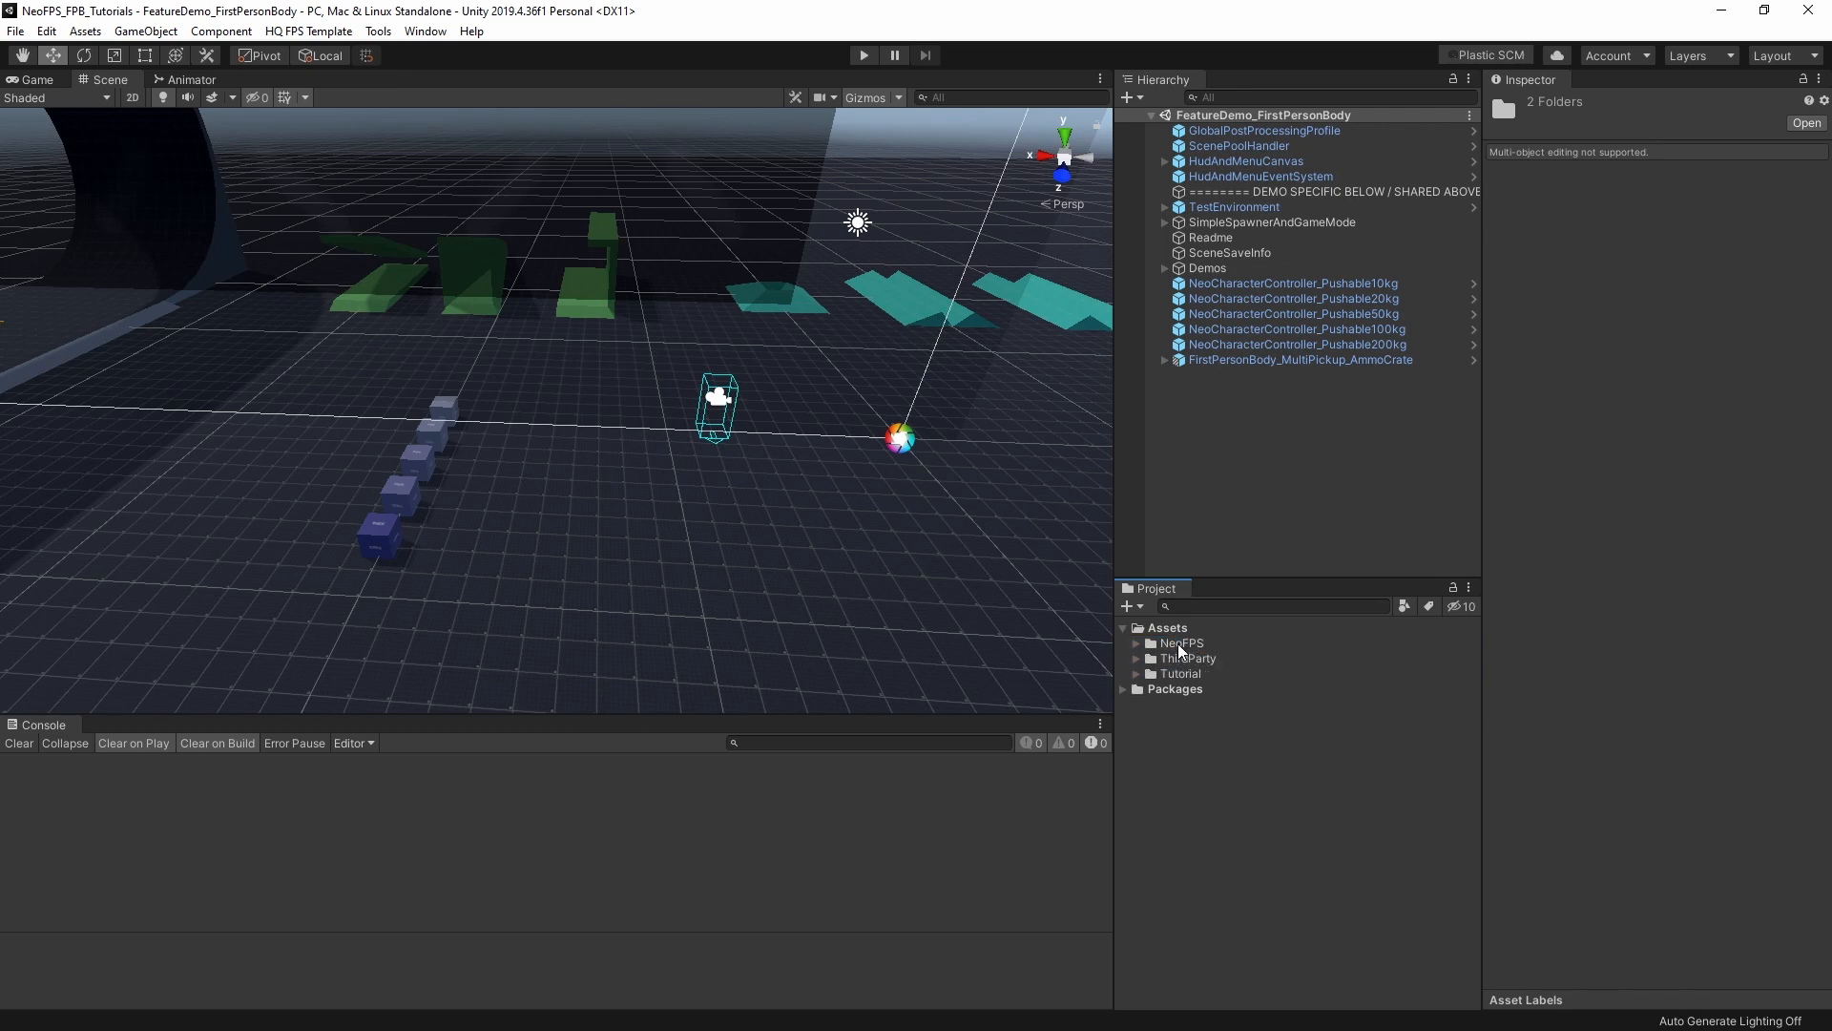
Import all contents of the FirstPersonBody_KuboldDemoAssets package from the NeoFPS FirstPersonBody feature demo folder.
click(1181, 644)
click(1137, 643)
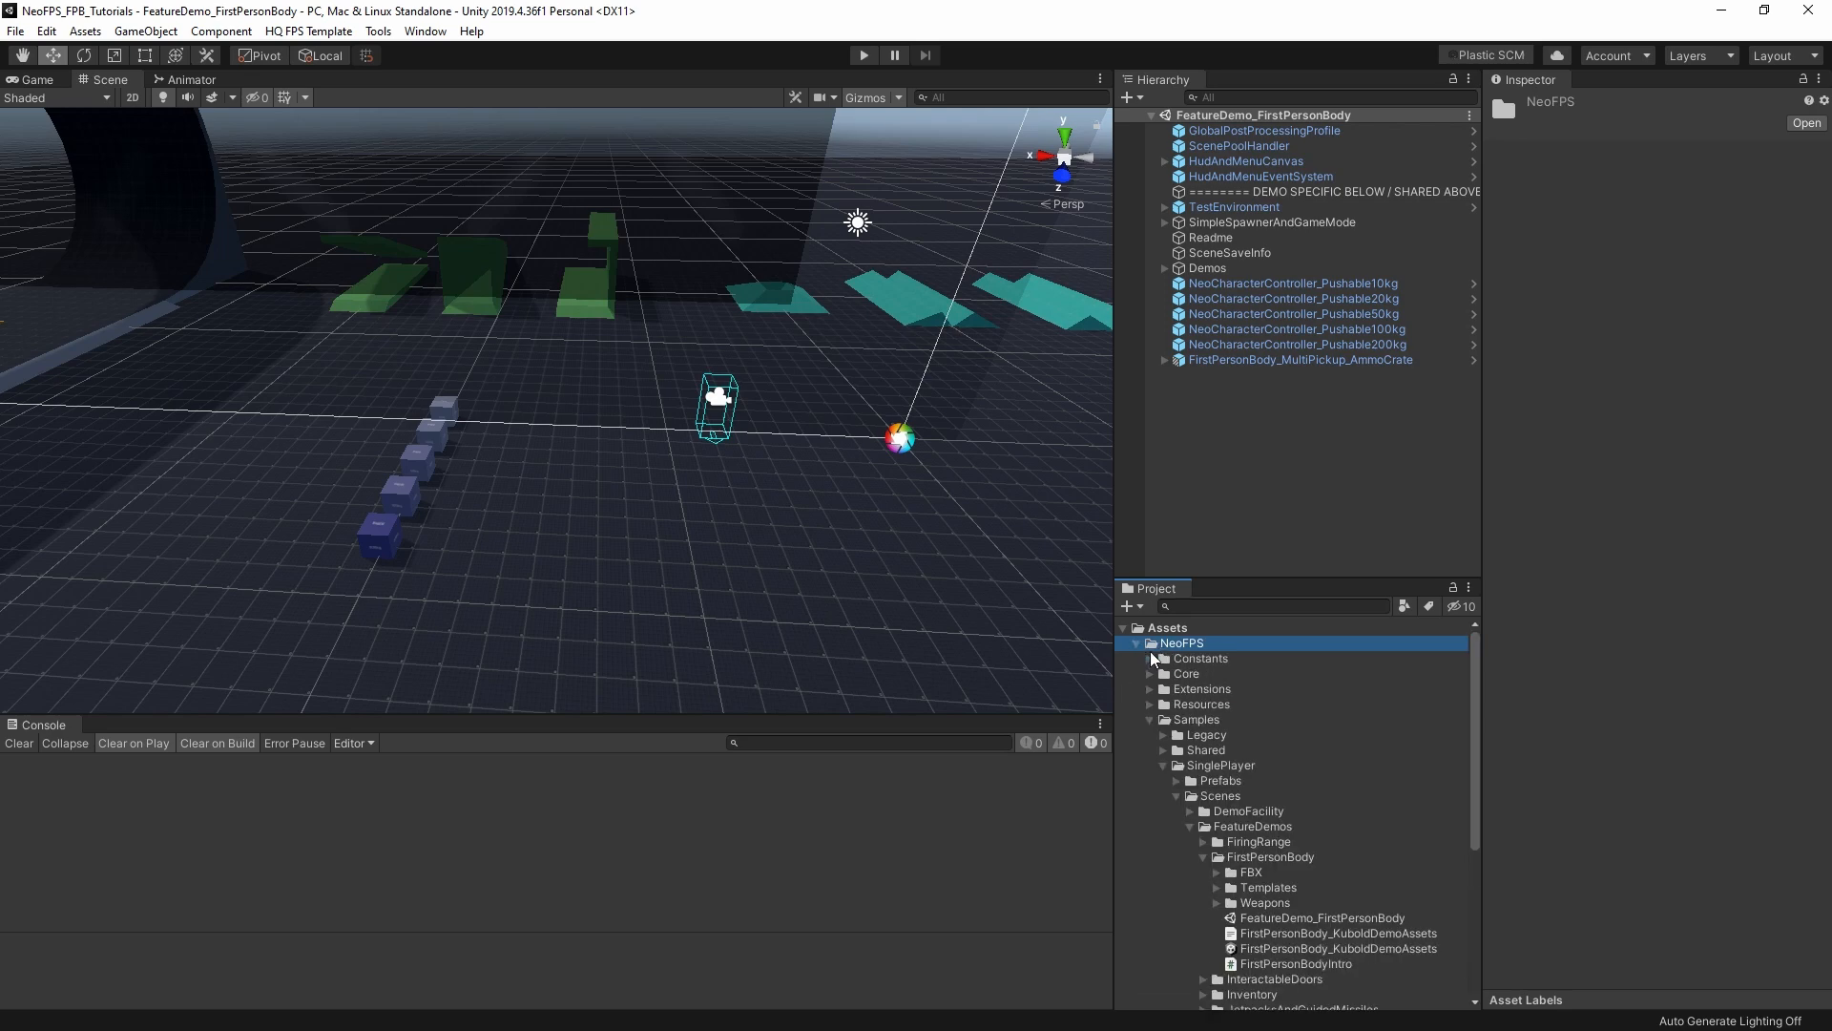
scroll(1207, 687, down, 2)
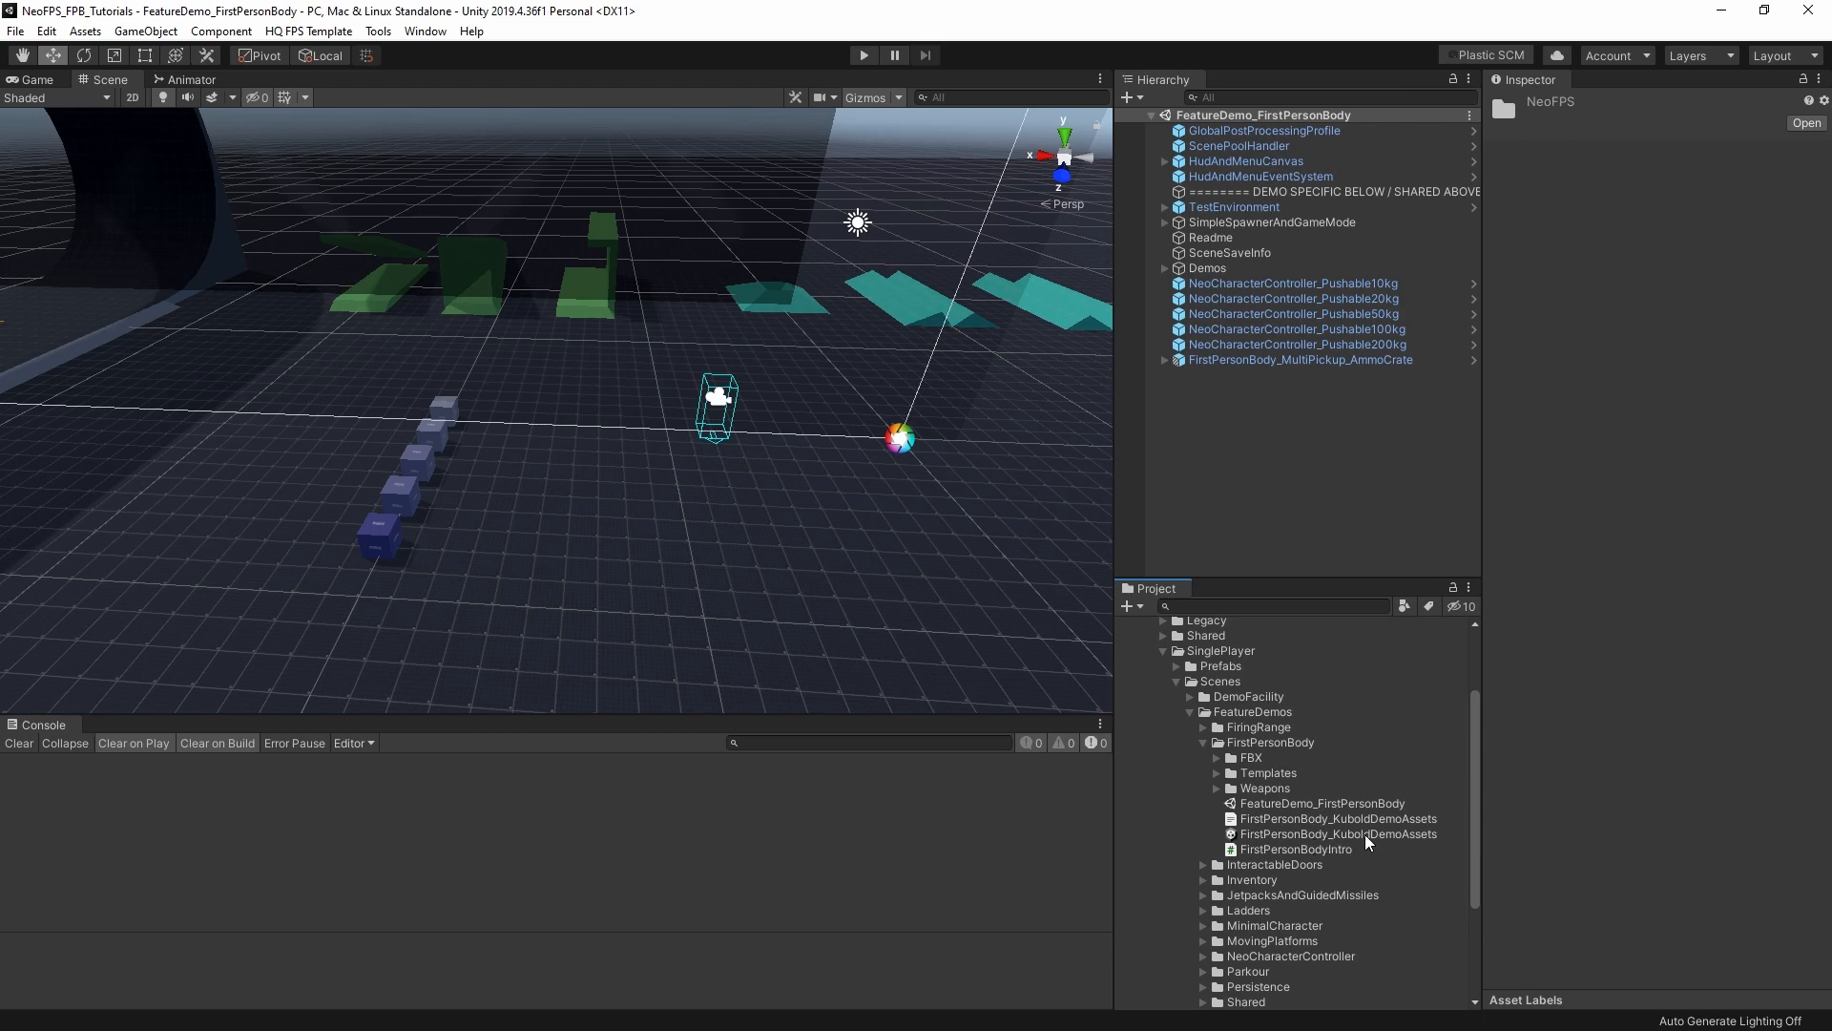
double_click(1335, 834)
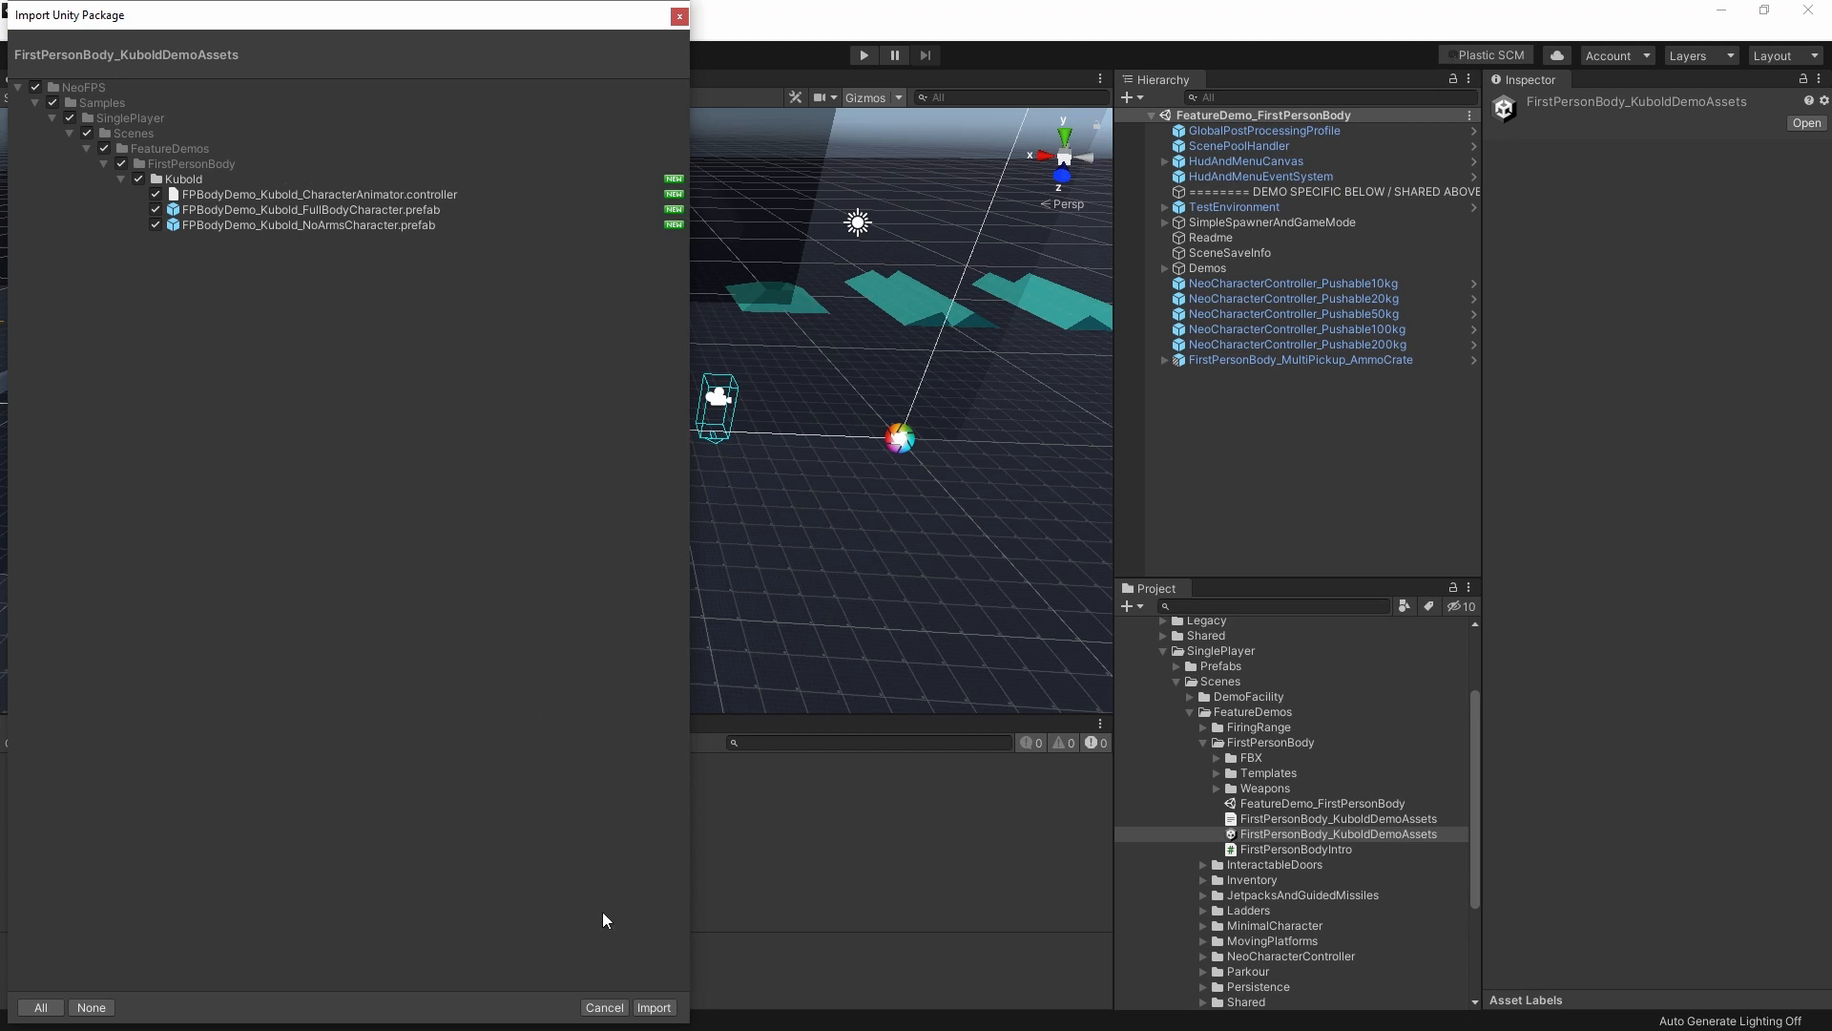
click(655, 1008)
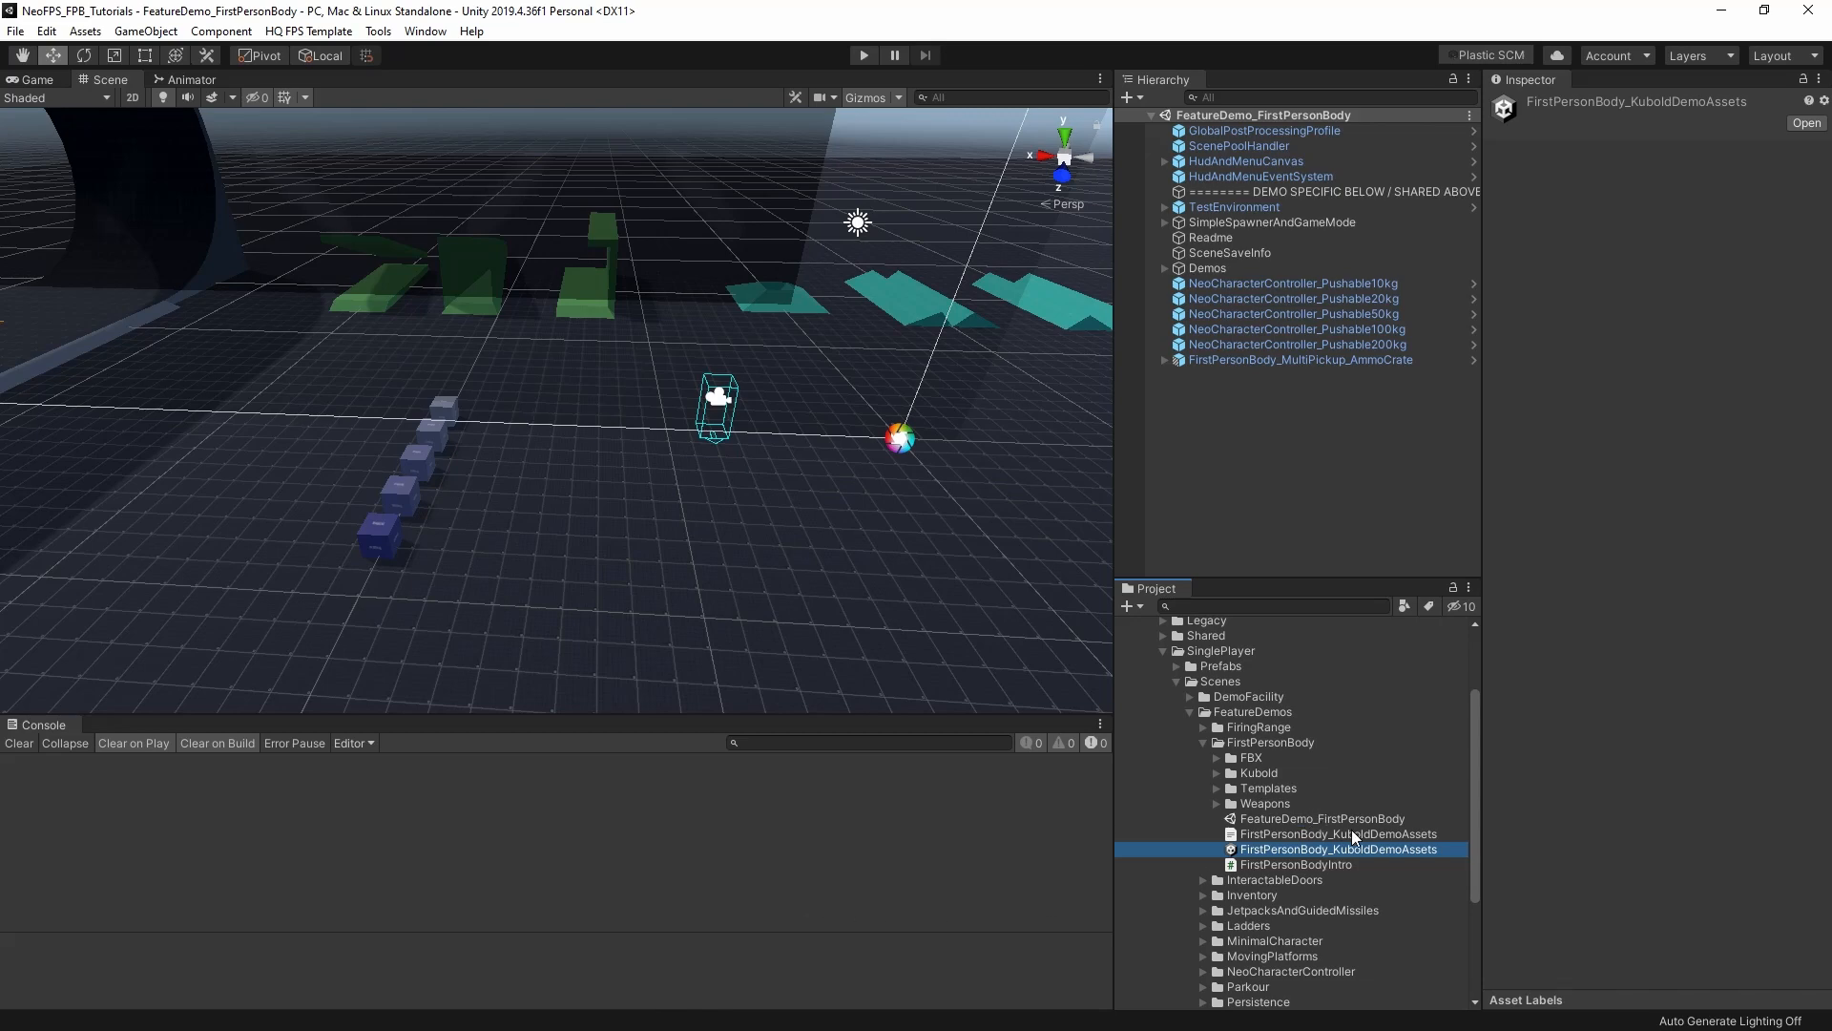
Assign the Kubold full body character prefab from the new Kubold folder as SimpleSpawnerAndGameMode's Character Prefab.
click(1259, 227)
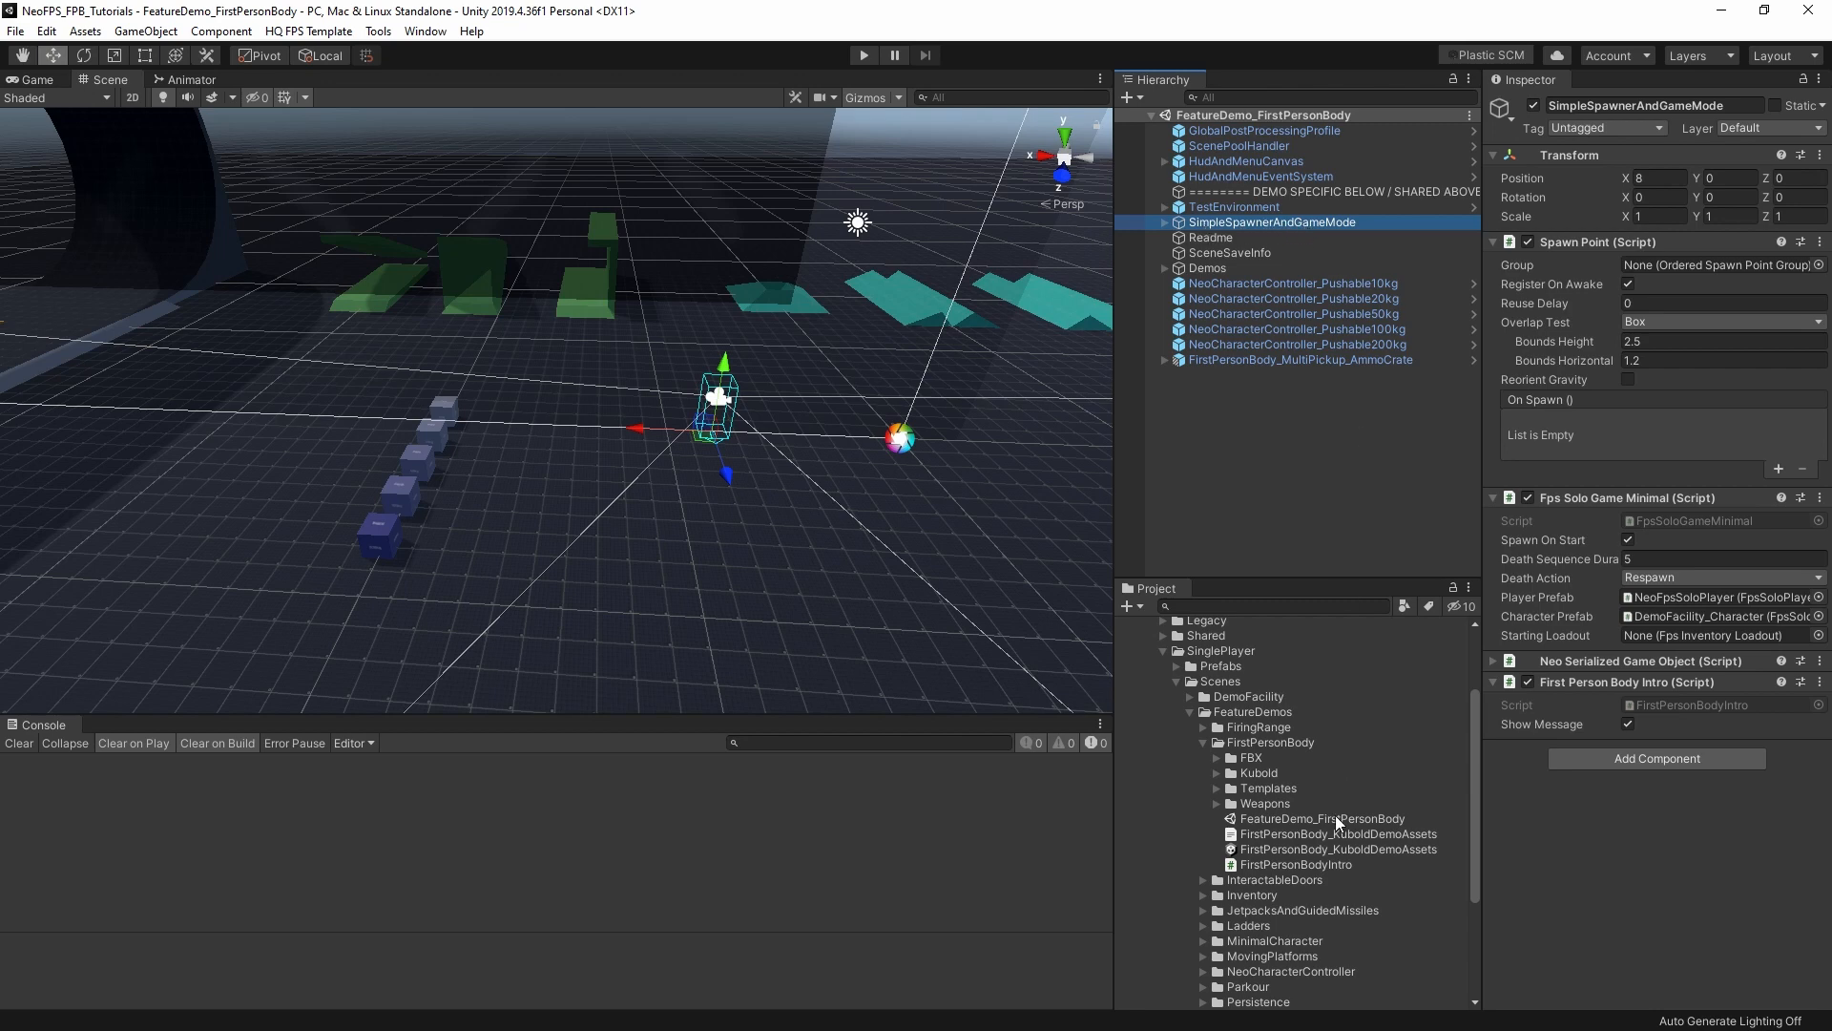
click(1217, 773)
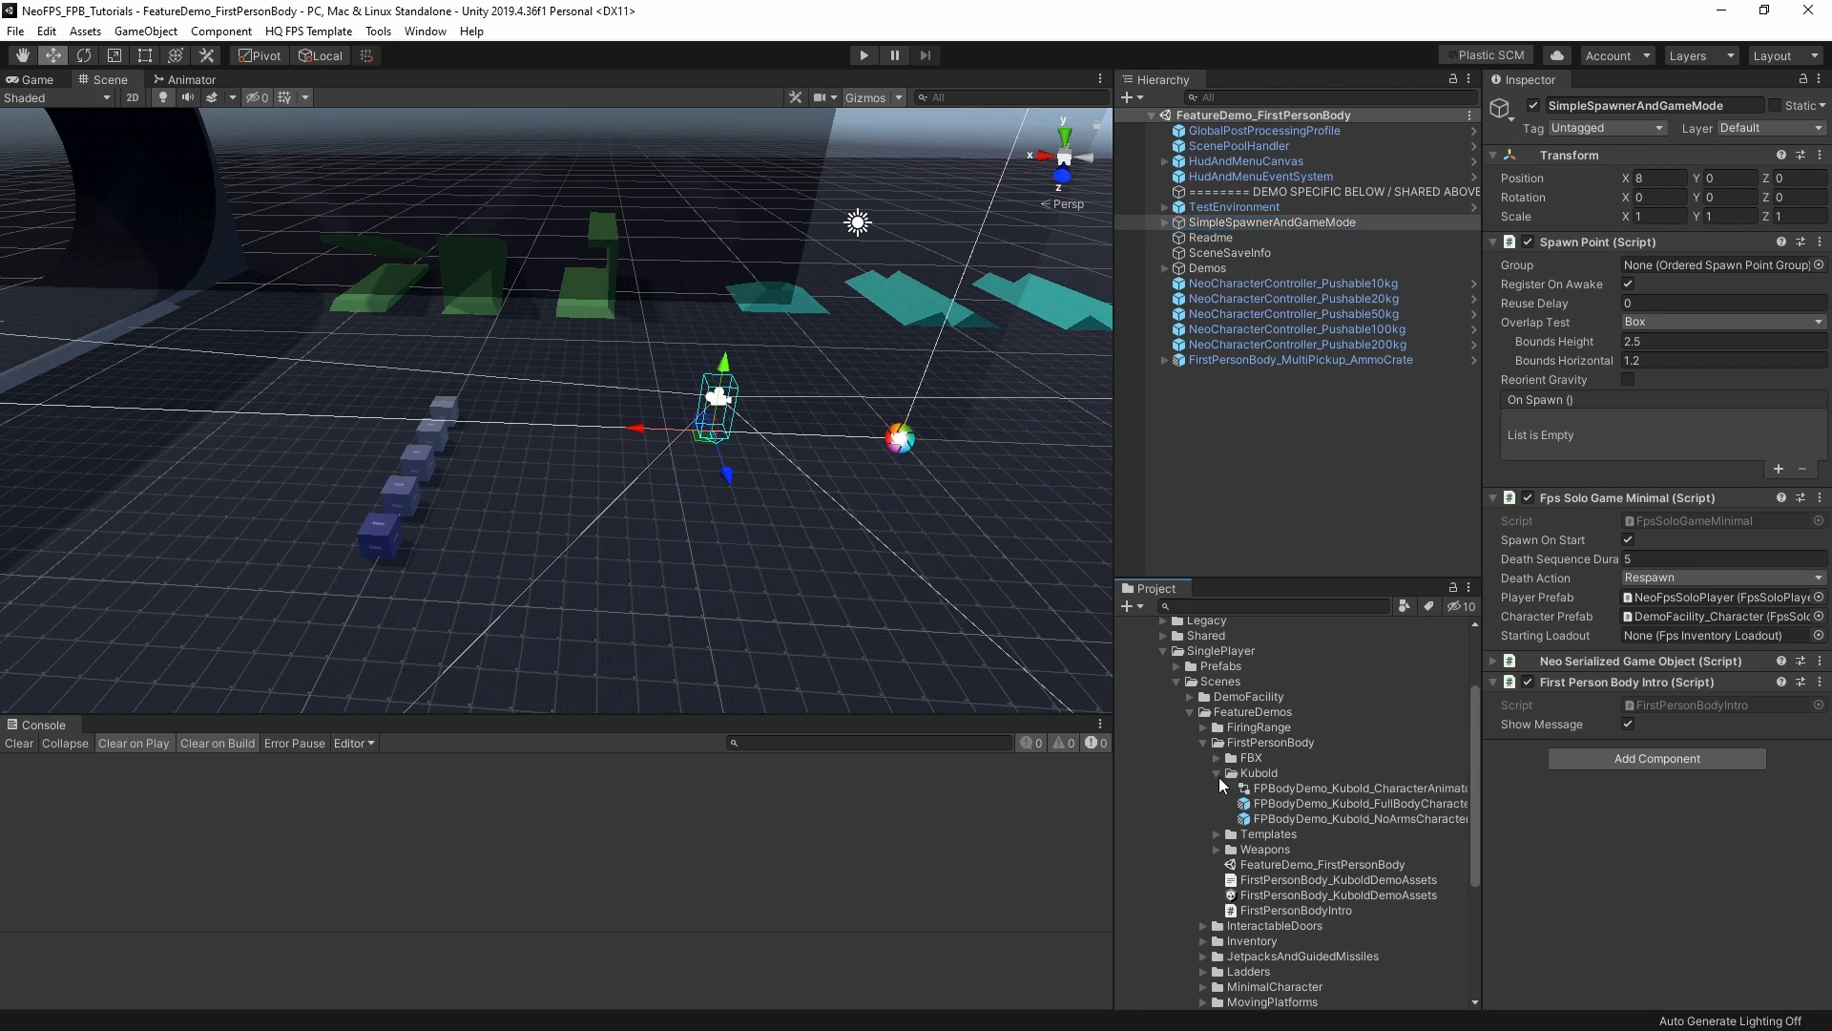
drag(1330, 802, 1684, 610)
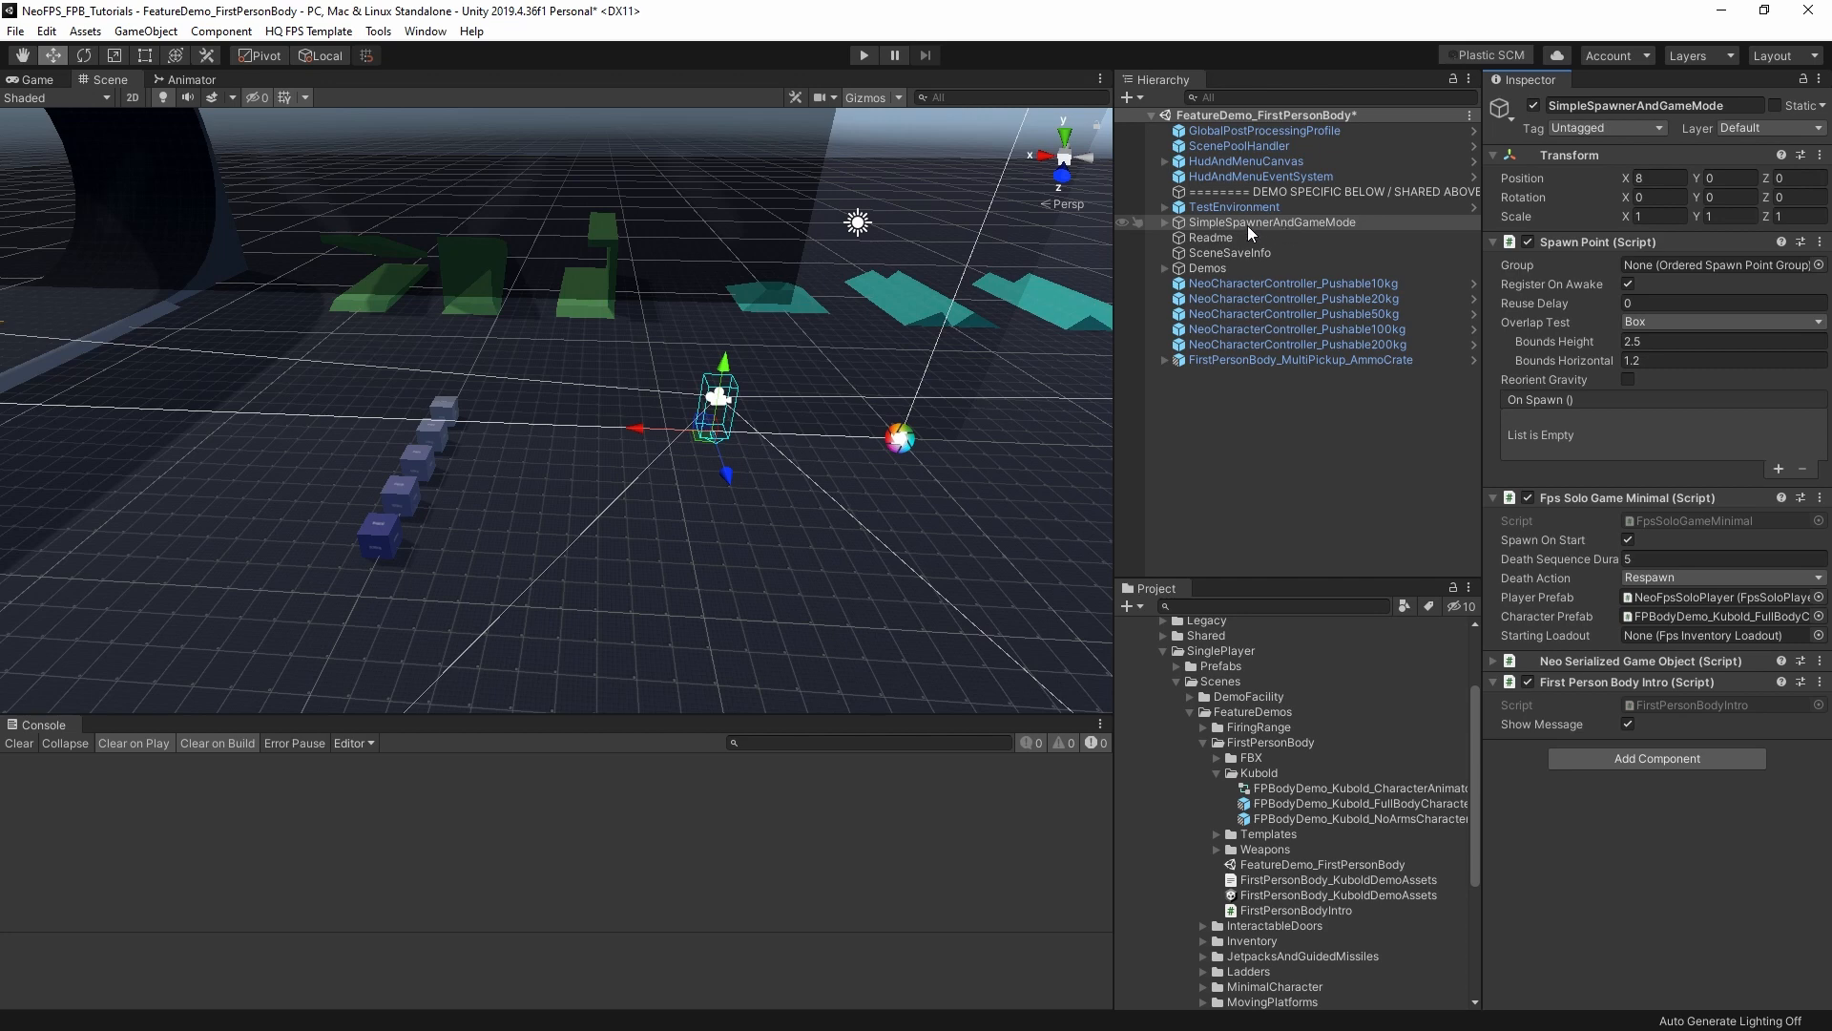
Disable Show Message on the First Person Body Intro script, then play-test the demo scene and stop it.
click(1628, 725)
click(863, 56)
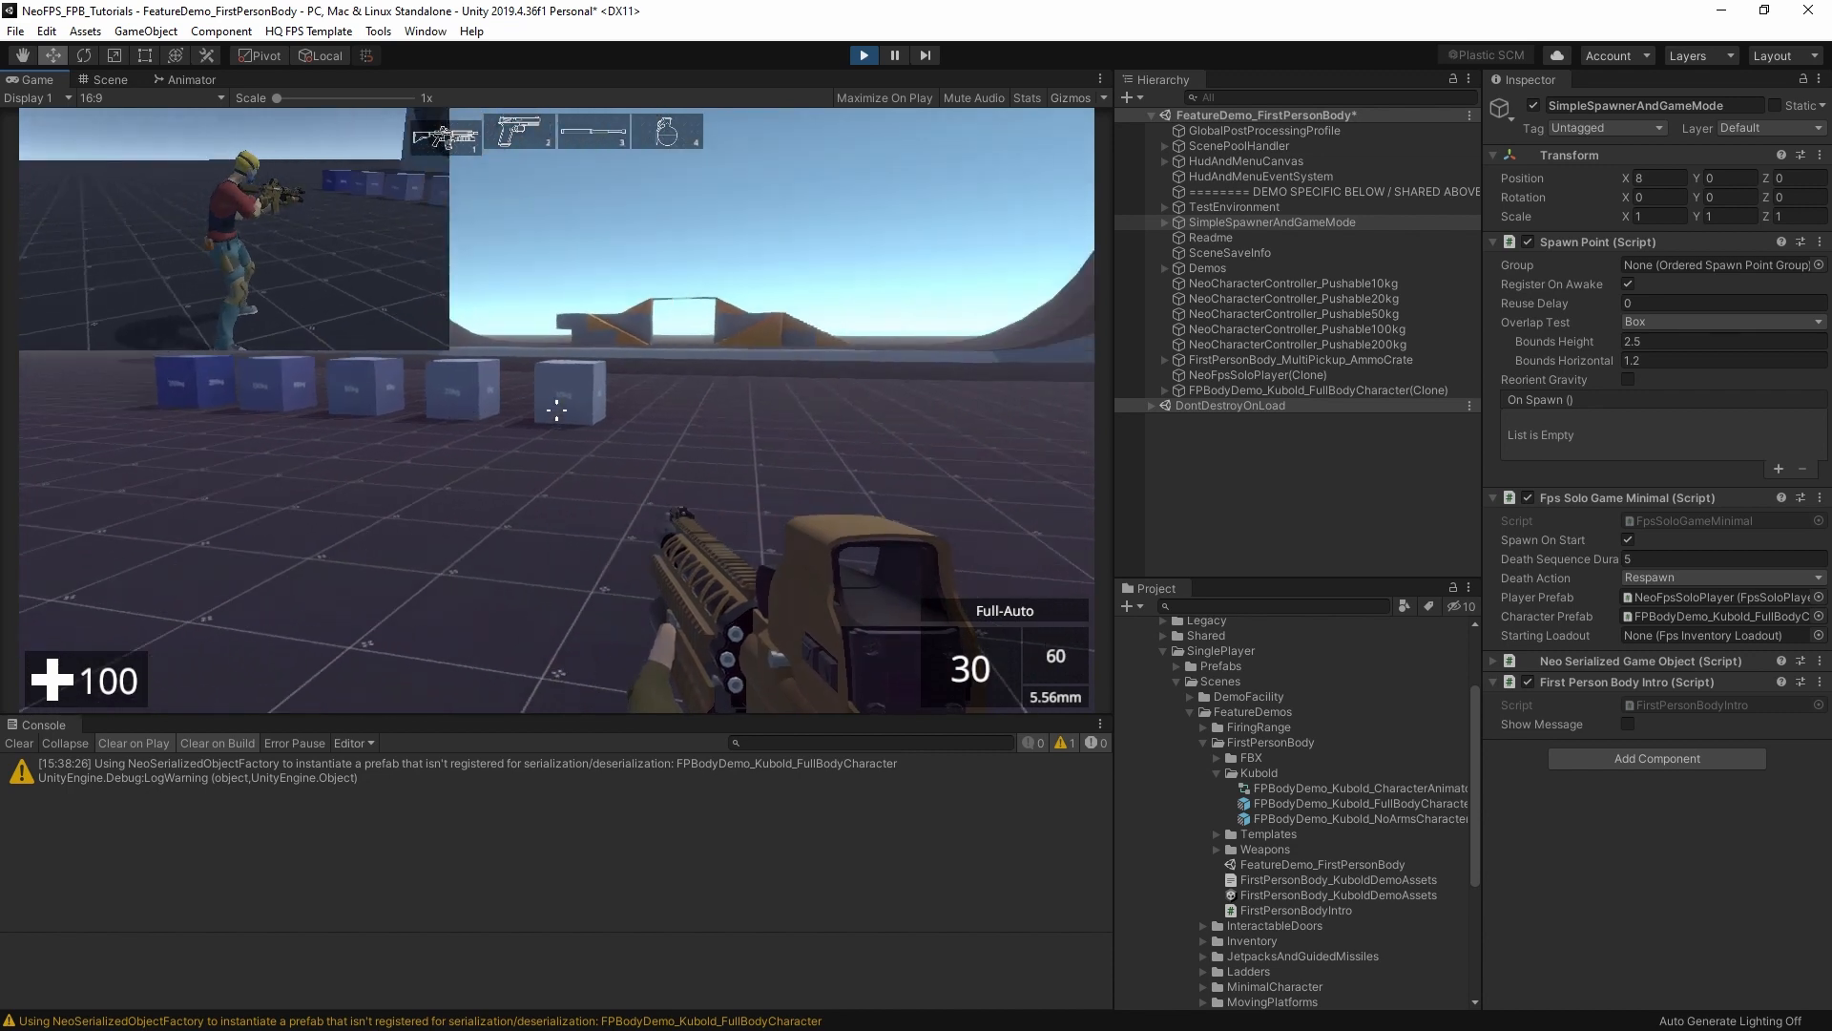
click(864, 55)
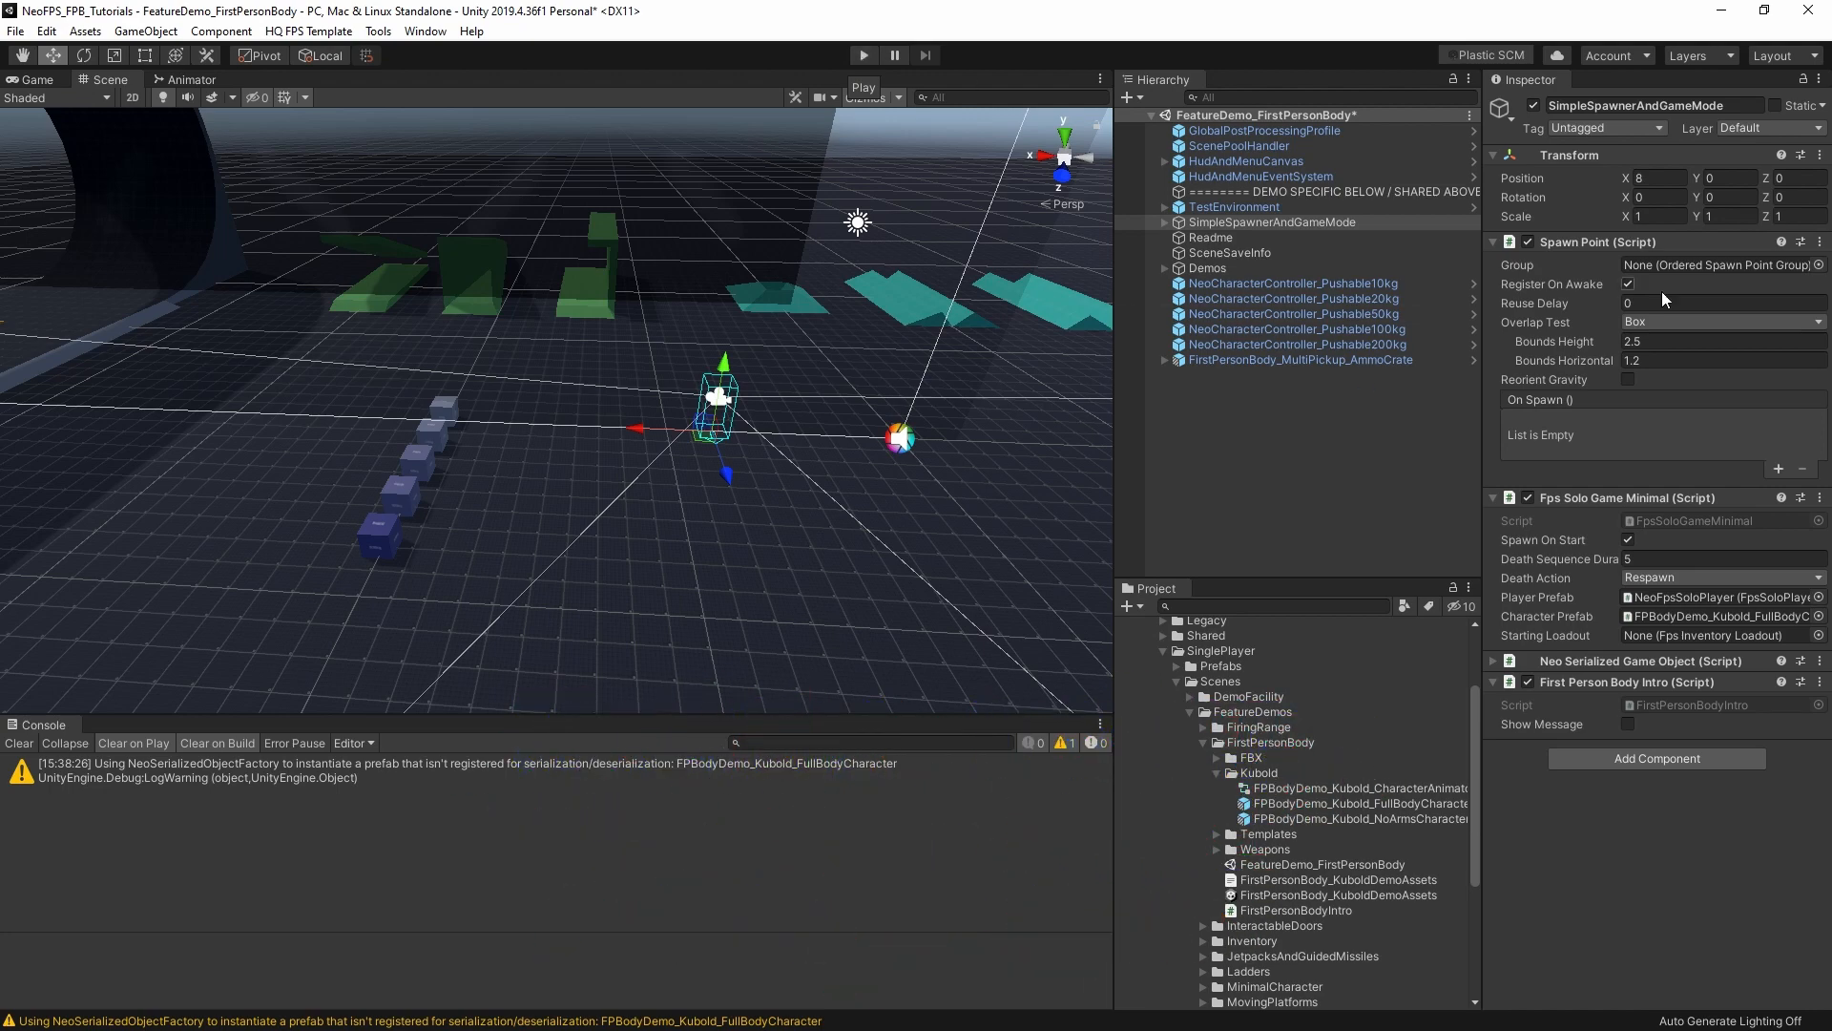
Open the FPBodyDemo_Kubold_CharacterAnimator controller, inspect the FallingBlend state's blend tree and return to the base layer.
double_click(1338, 790)
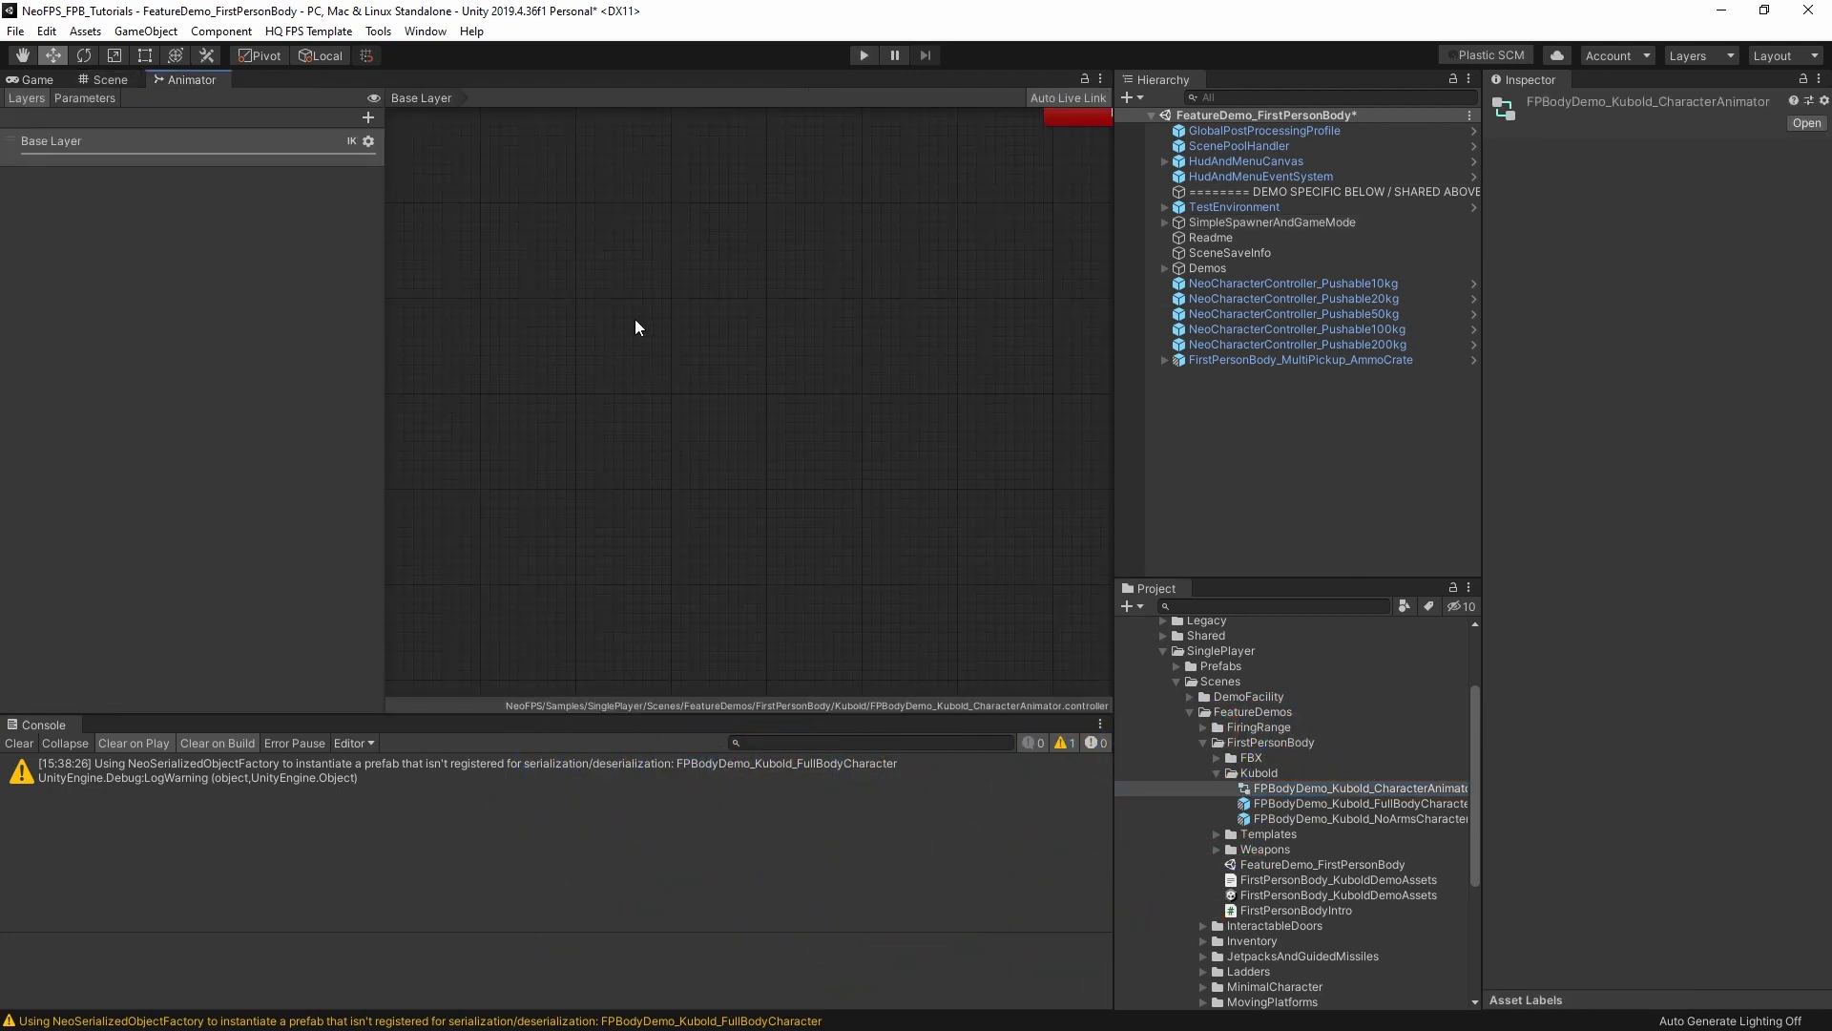
click(920, 394)
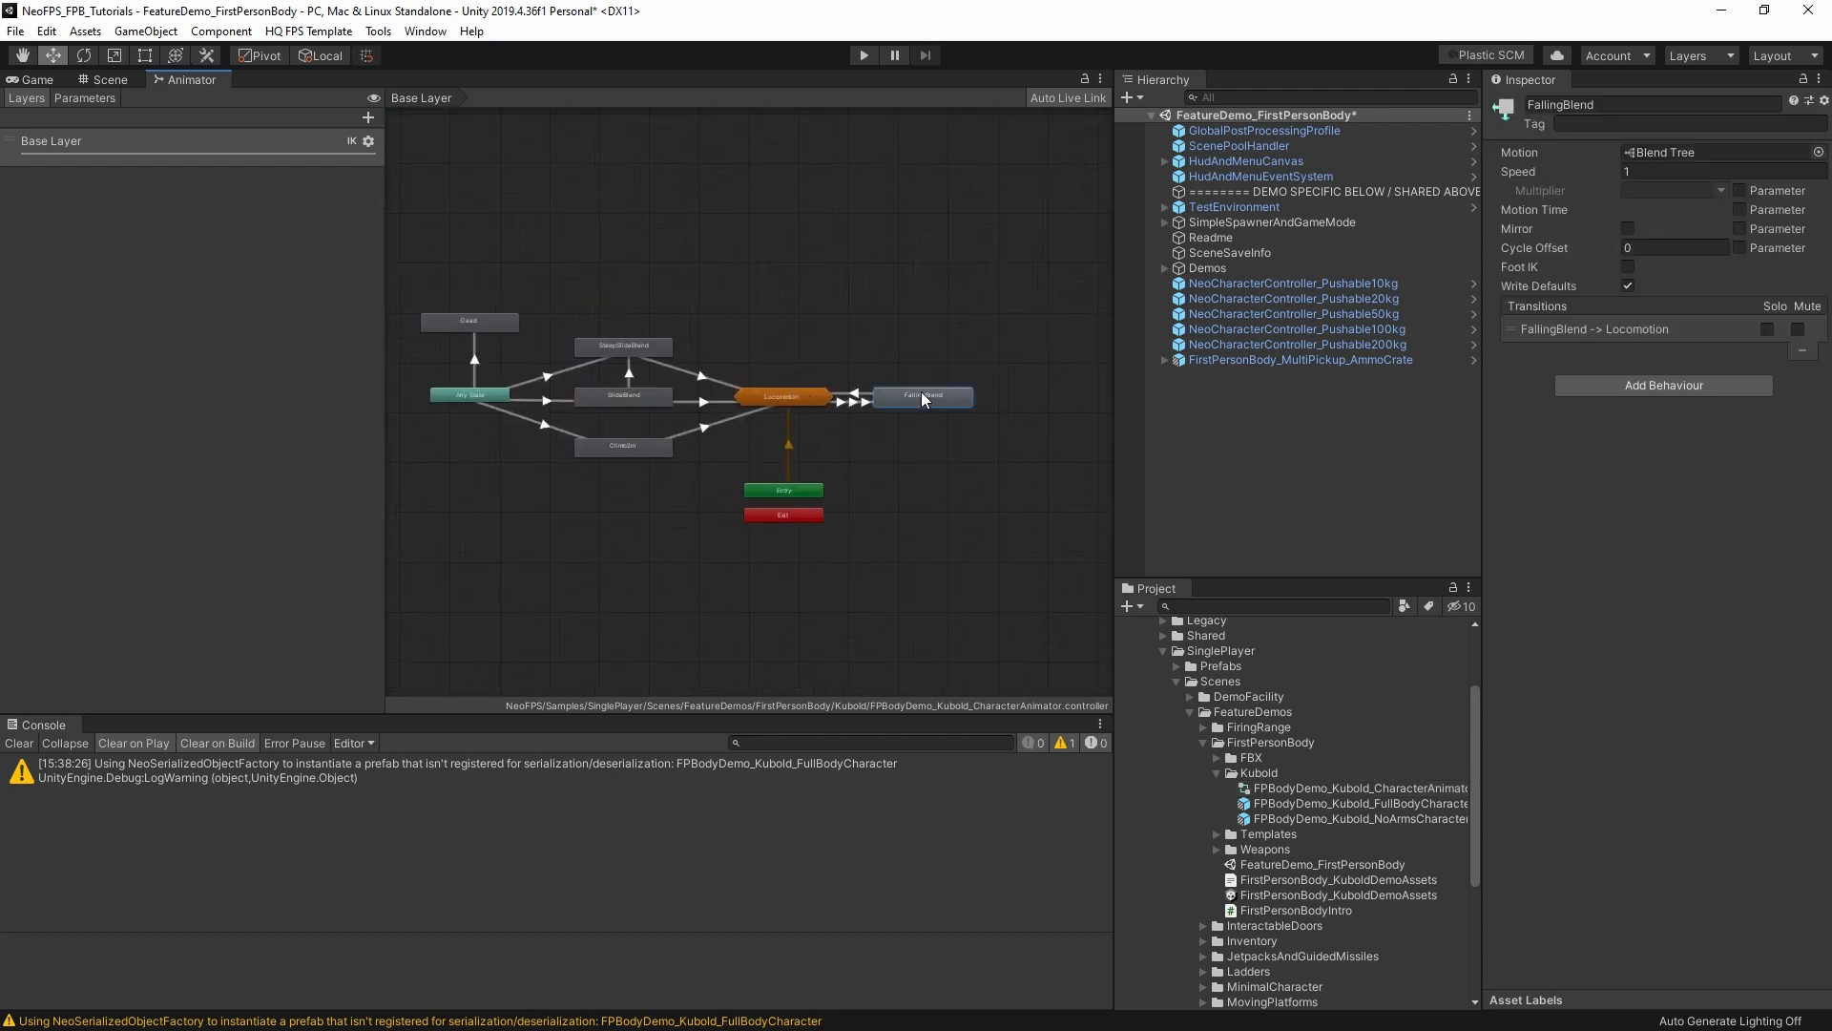
double_click(937, 399)
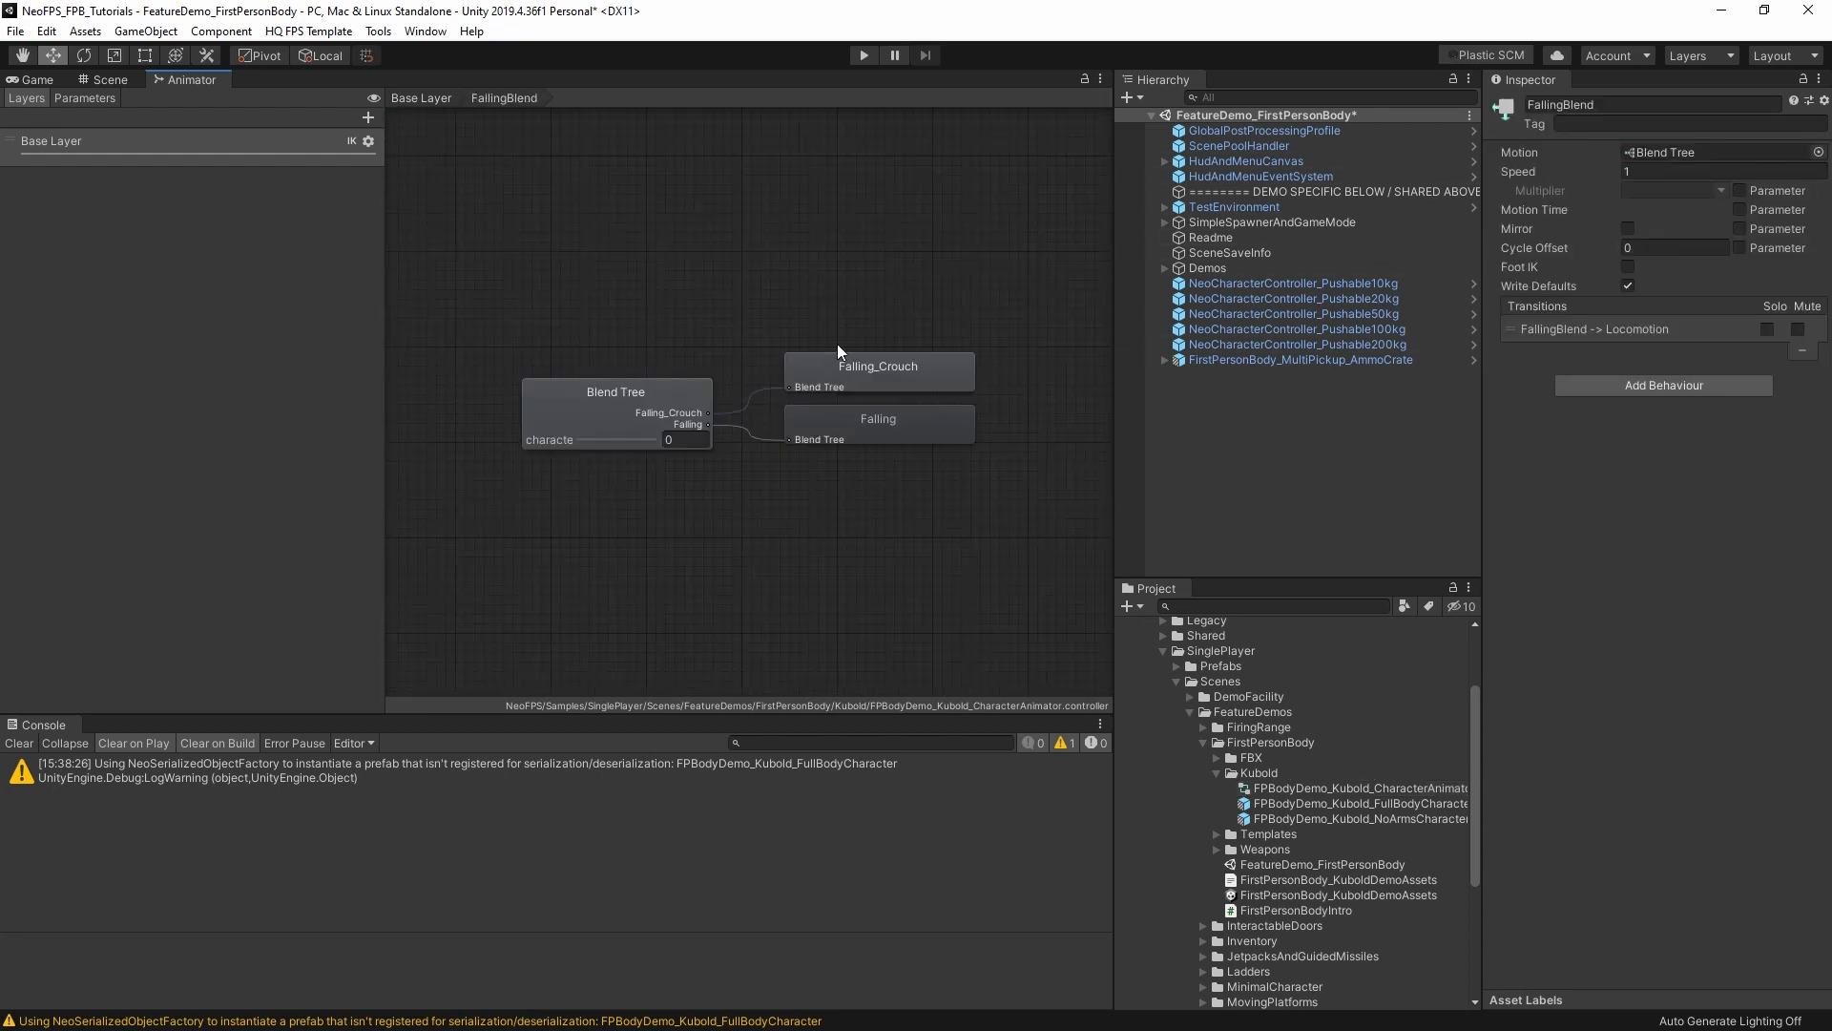
click(897, 369)
click(657, 410)
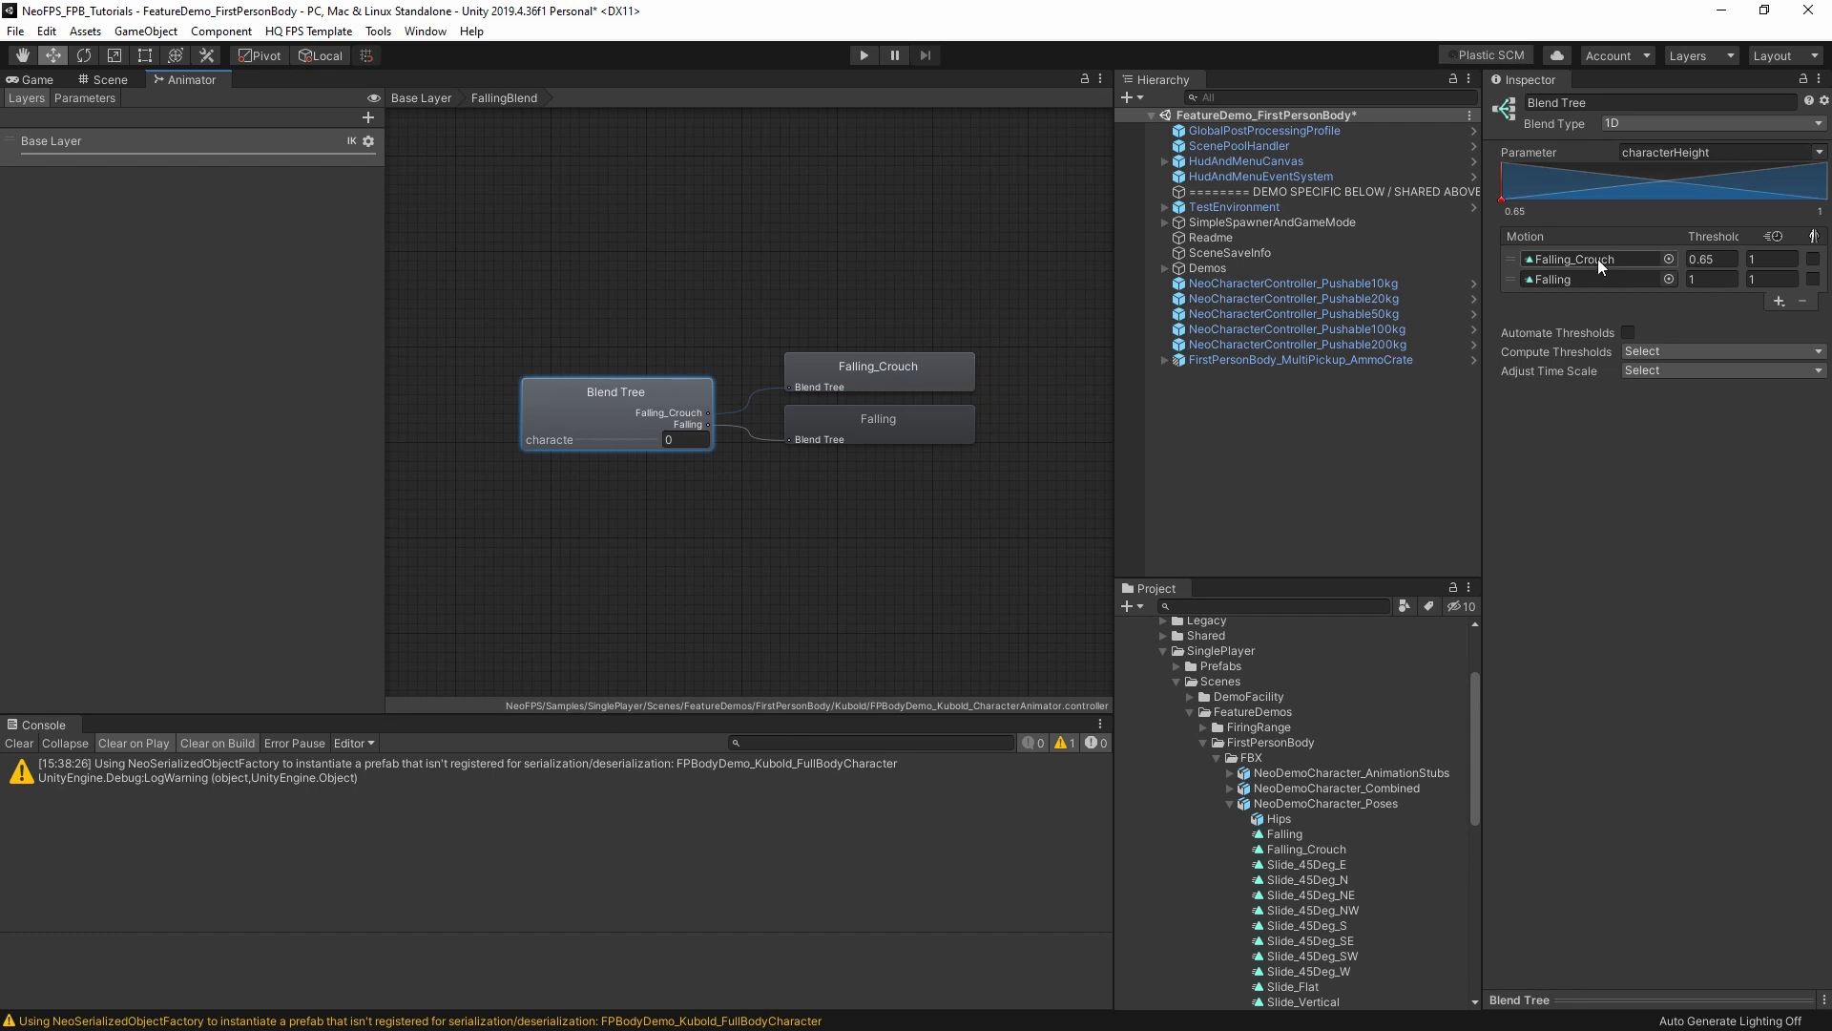
double_click(594, 312)
Open the Locomotion sub-state machine's WalkCrouchBlend state and inspect its Crouching blend tree.
double_click(792, 398)
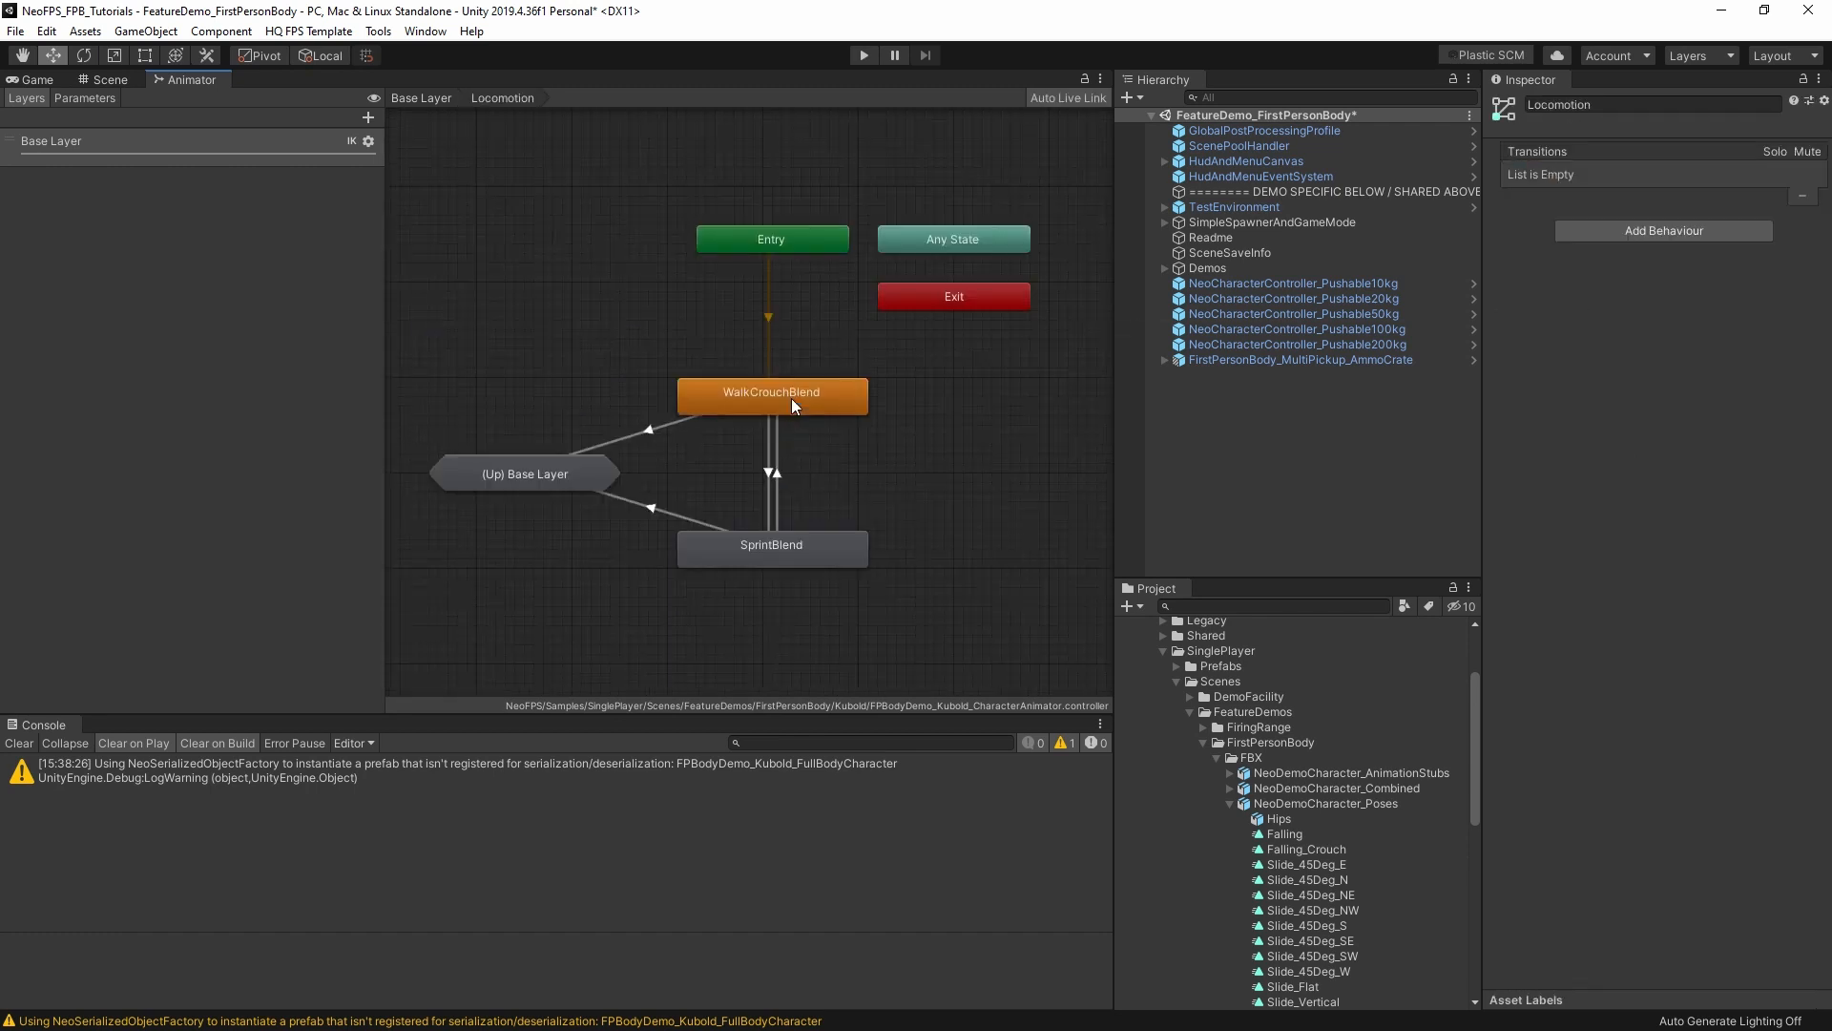
click(765, 395)
double_click(798, 392)
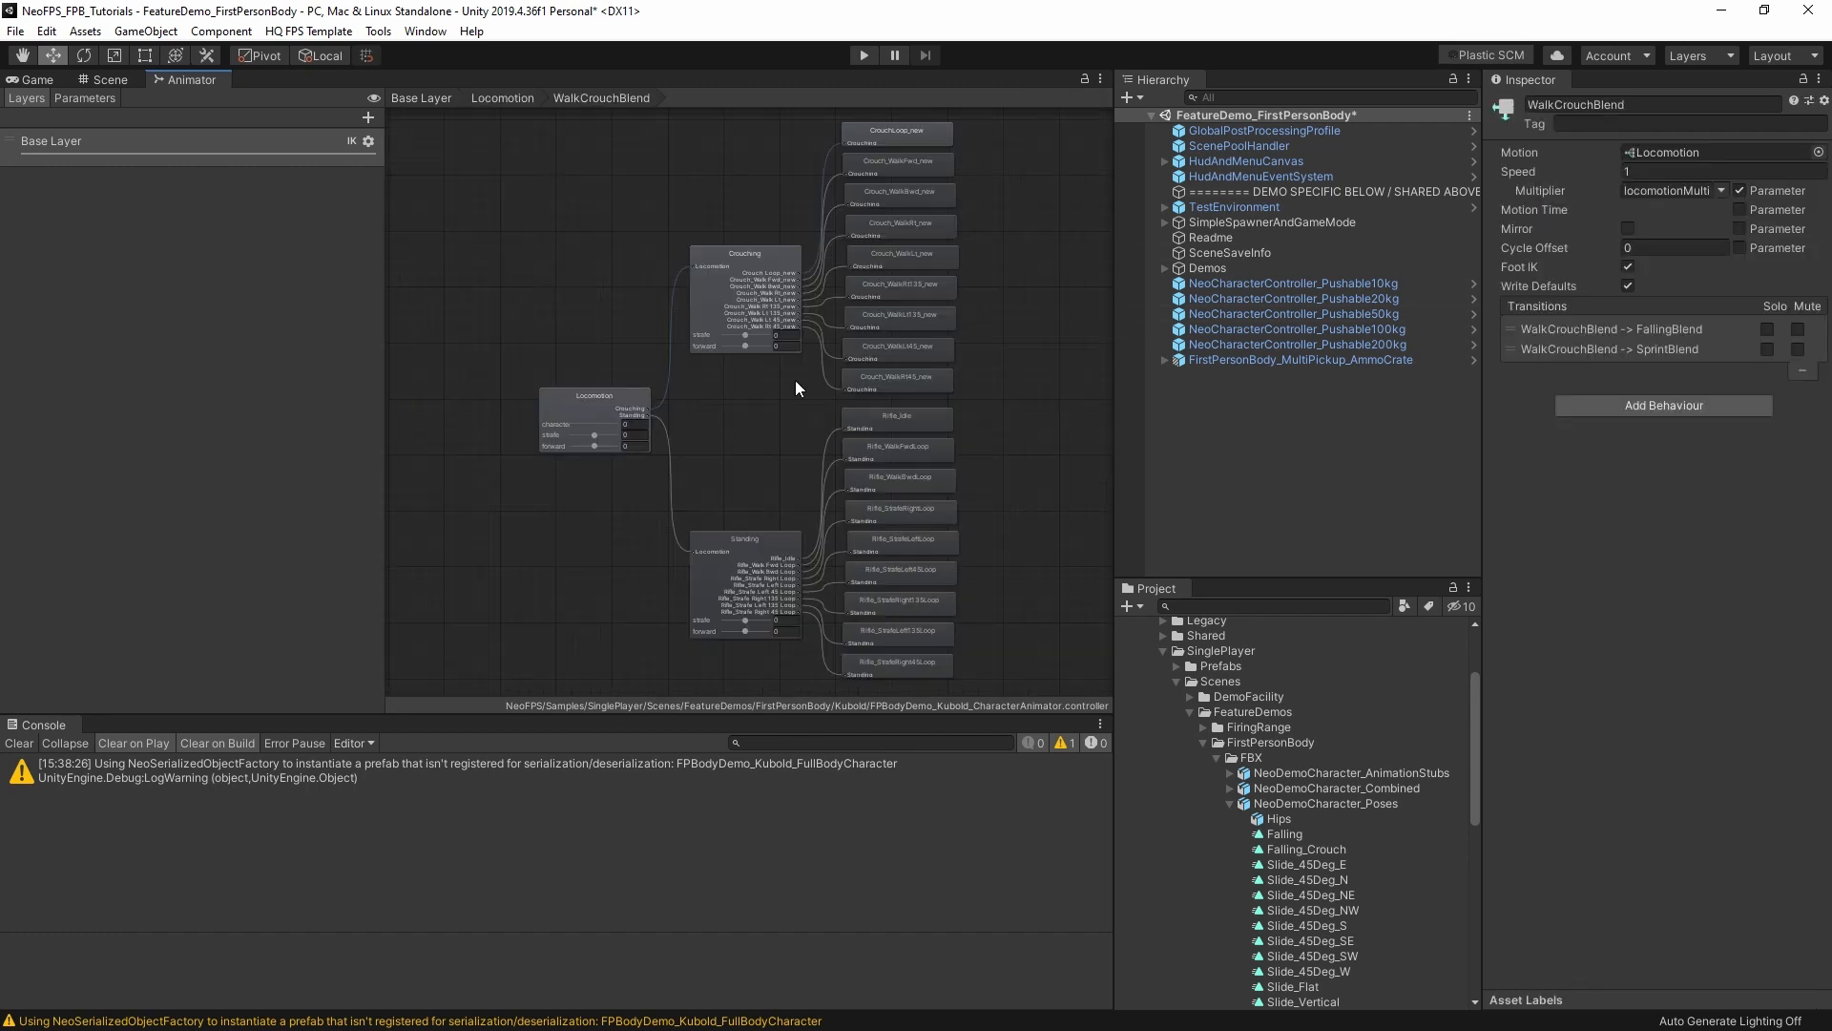
click(756, 284)
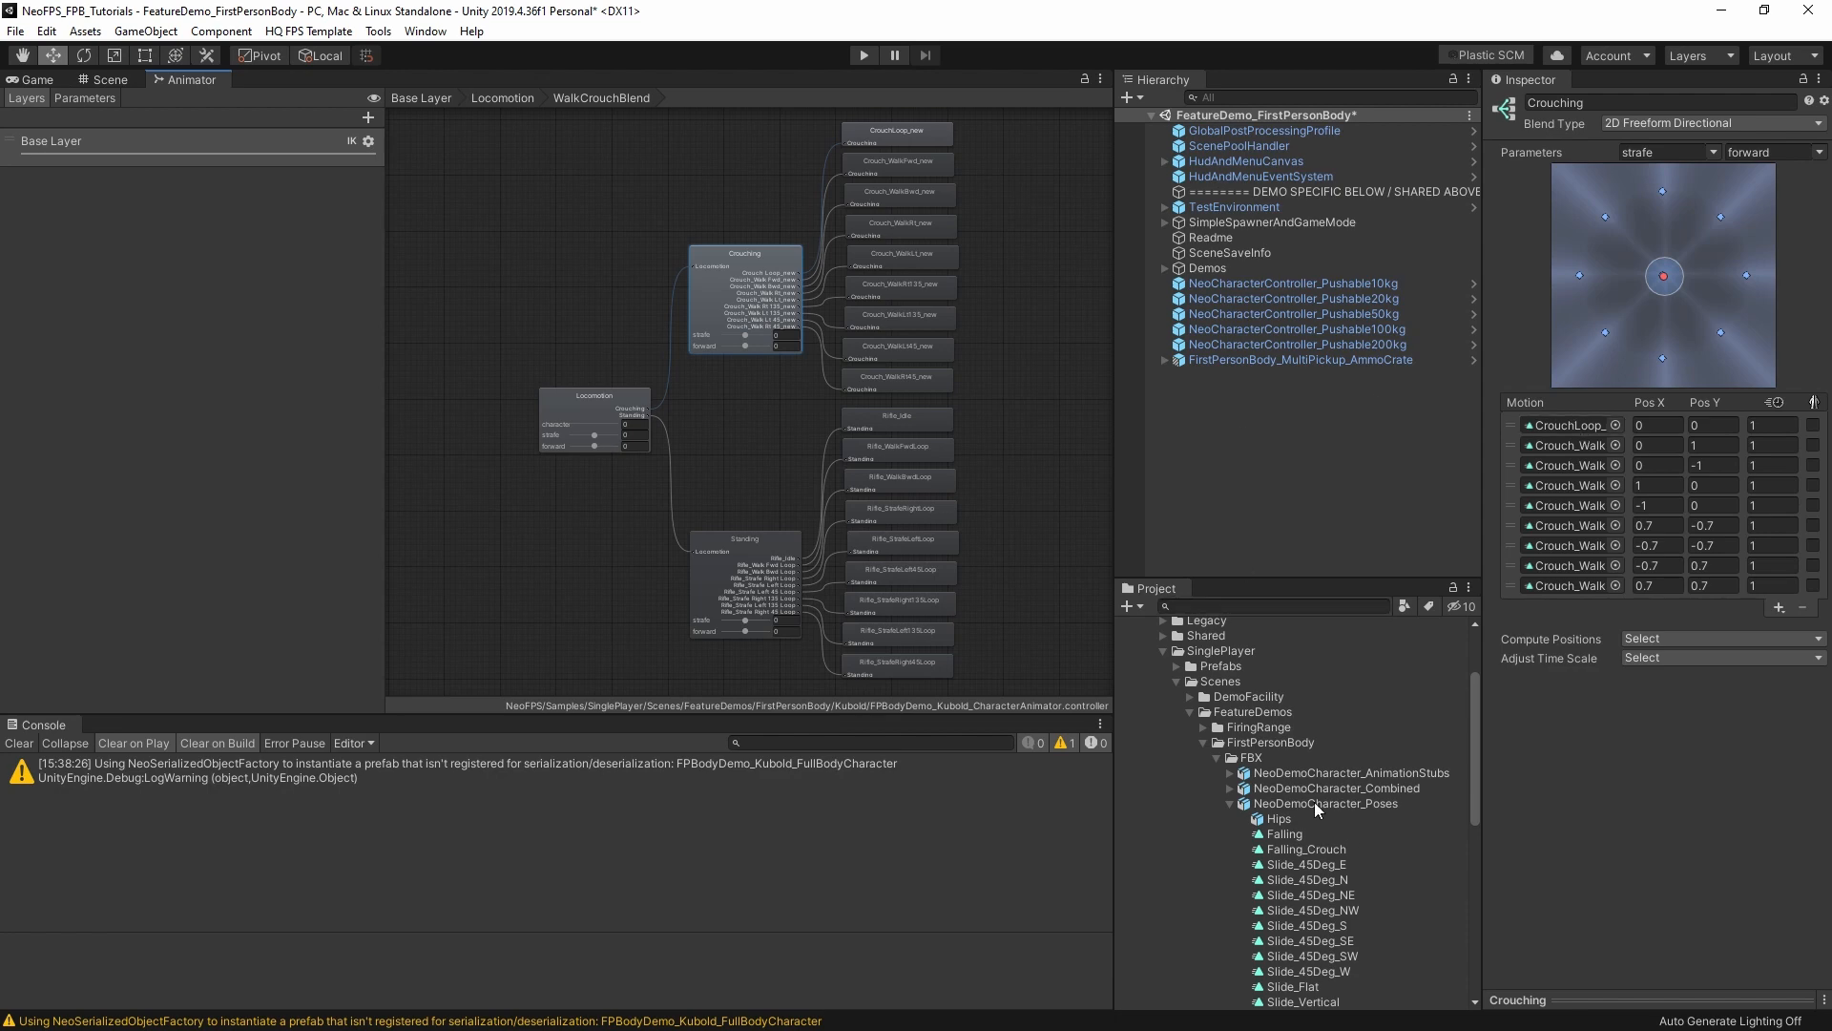
Collapse the NeoDemoCharacter_Poses asset, expand the Templates folder and select FPBodyDemo_AnimOverrideController.
click(1231, 803)
double_click(1311, 878)
click(1370, 922)
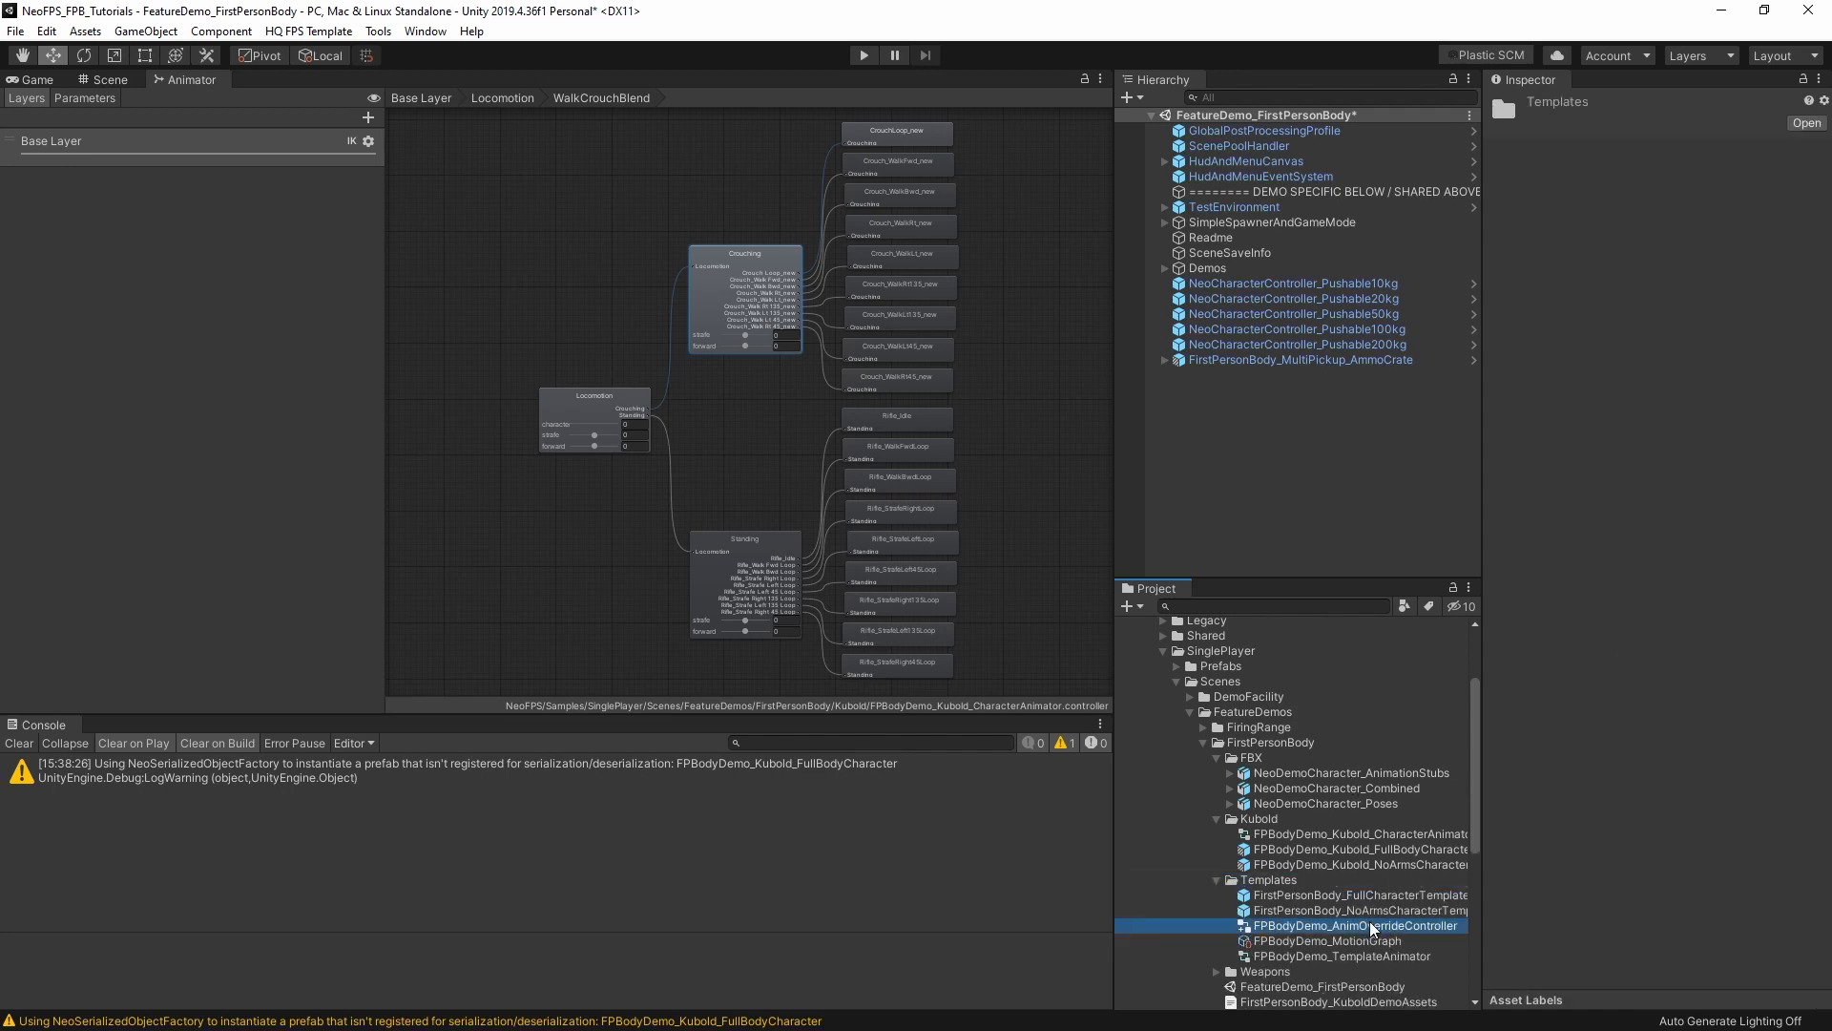